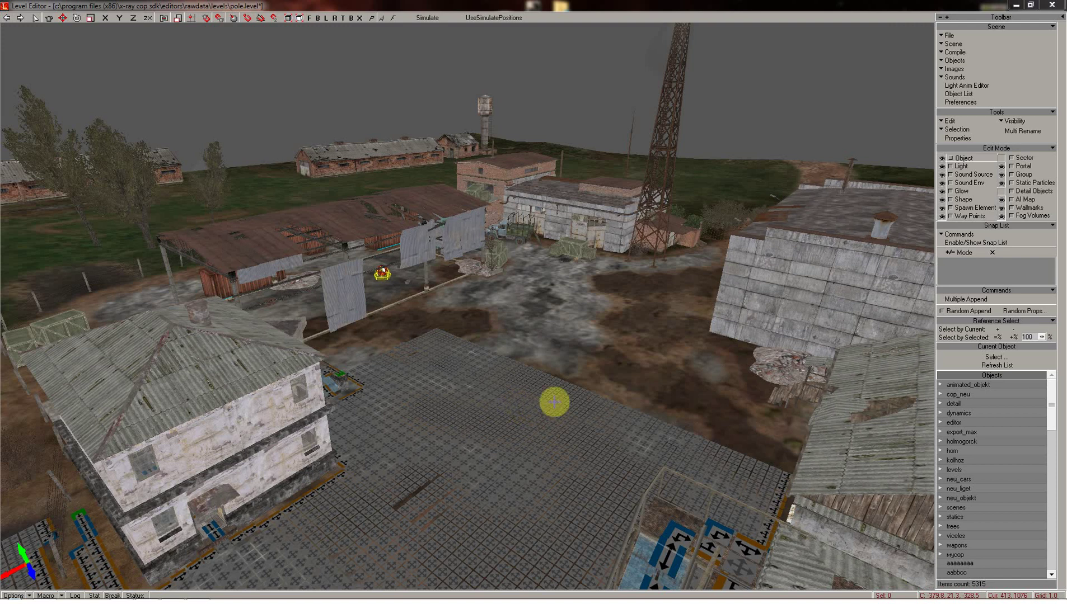
- In Scene Options, set Name prefix to 'pole' and Level path to 'pole'
{"action": "mouse_move", "coordinate": [512, 424]}
{"action": "left_mouse_down", "text": "shift"}
{"action": "mouse_move", "coordinate": [514, 446]}
{"action": "mouse_move", "coordinate": [505, 441]}
{"action": "left_mouse_up", "text": "shift"}
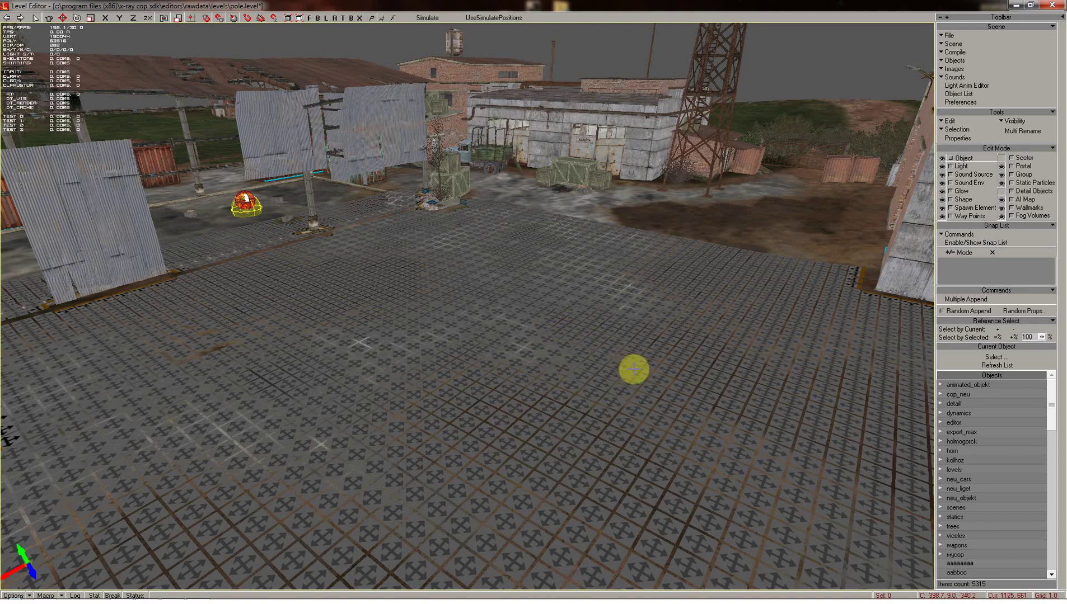
{"action": "left_click_drag", "start_coordinate": [523, 303], "coordinate": [521, 306], "text": "shift"}
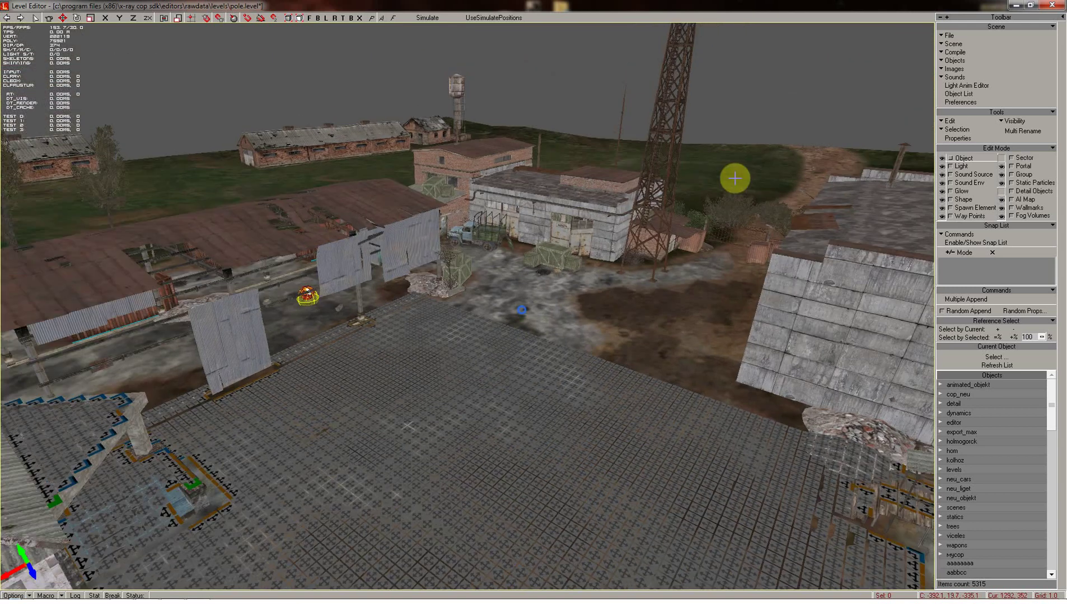
{"action": "left_click", "coordinate": [952, 45]}
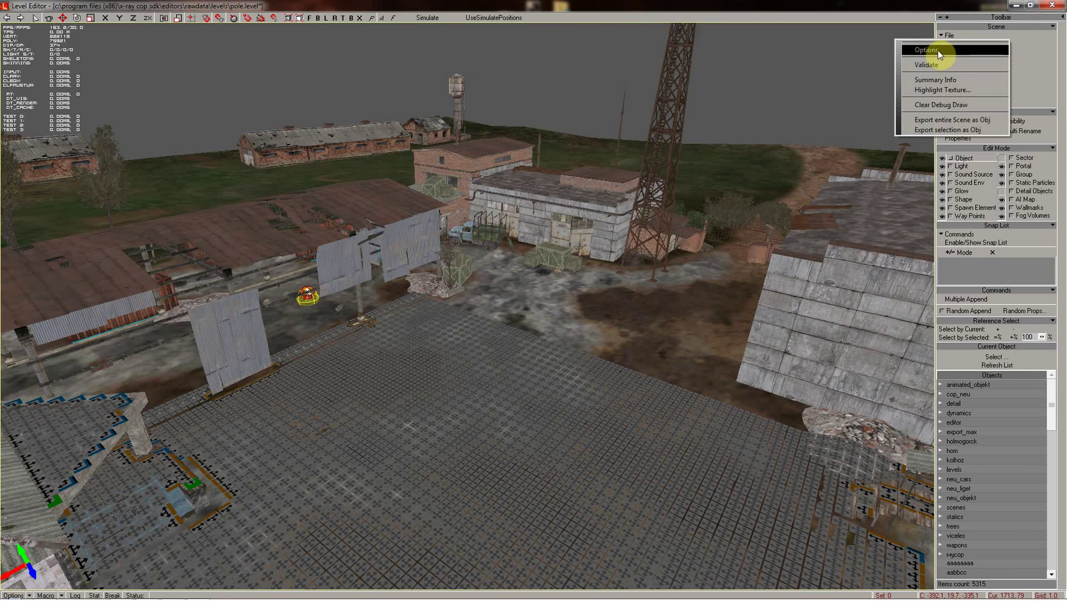
{"action": "left_click", "coordinate": [937, 49]}
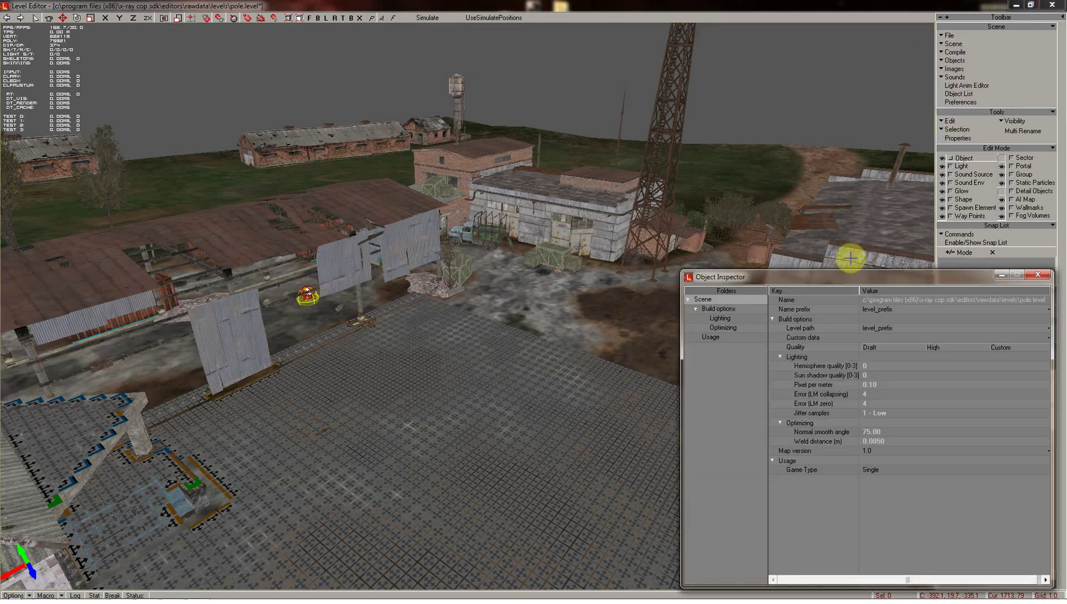
{"action": "left_click", "coordinate": [896, 308]}
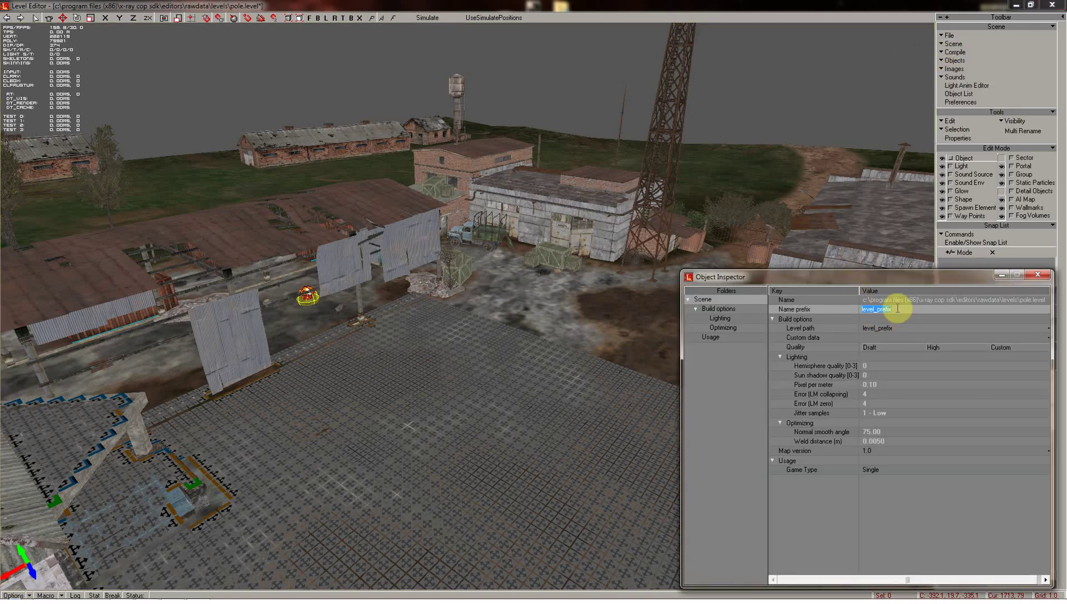
{"action": "type", "text": "pole"}
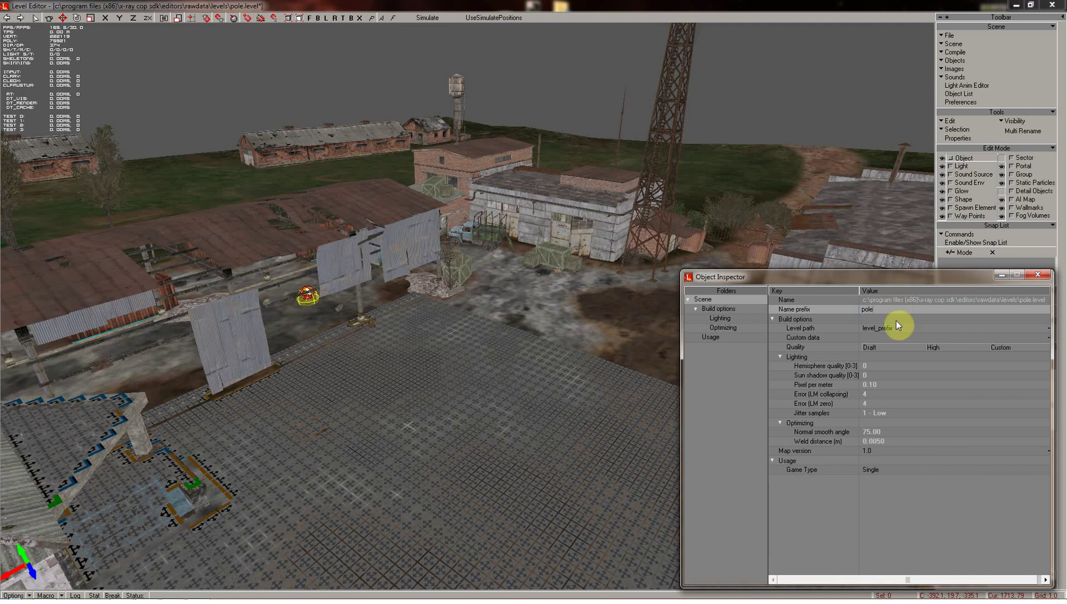
{"action": "left_click", "coordinate": [905, 329]}
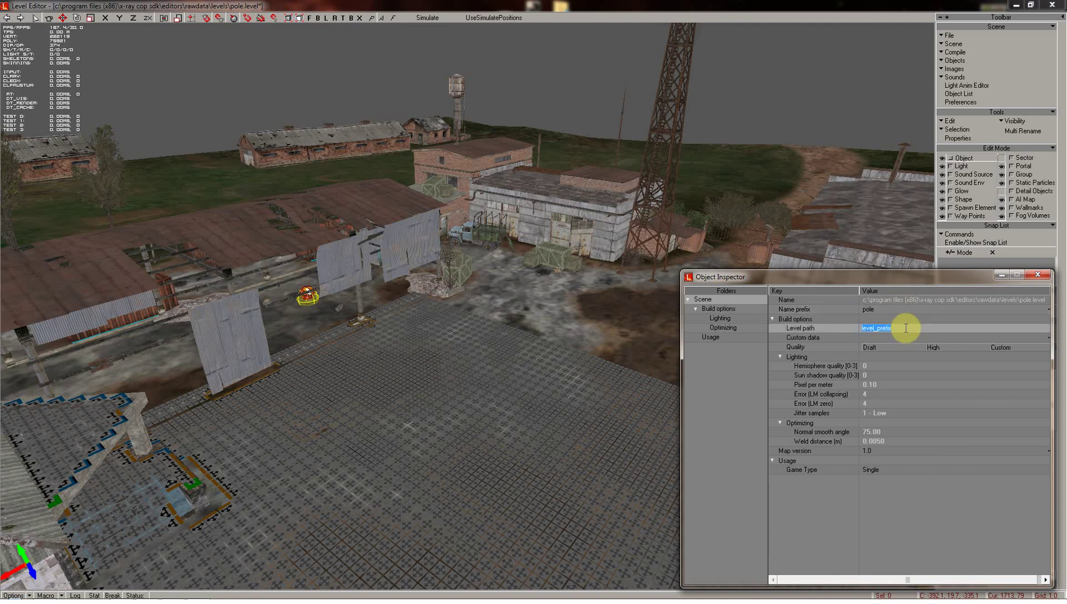
{"action": "type", "text": "pole"}
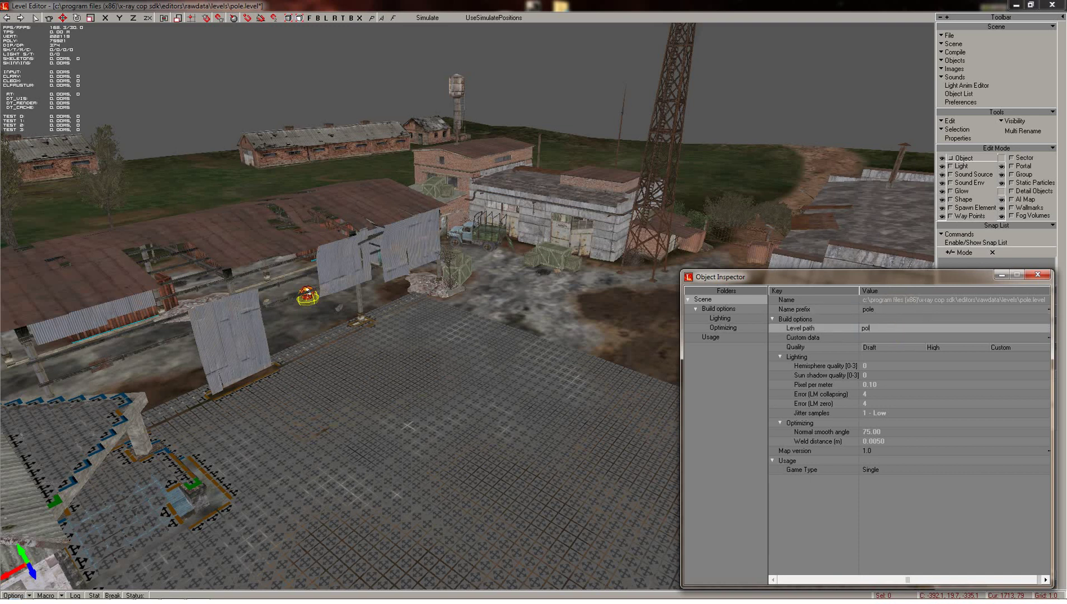
{"action": "left_click", "coordinate": [1033, 276]}
{"action": "left_click_drag", "start_coordinate": [512, 249], "coordinate": [446, 204], "text": "shift"}
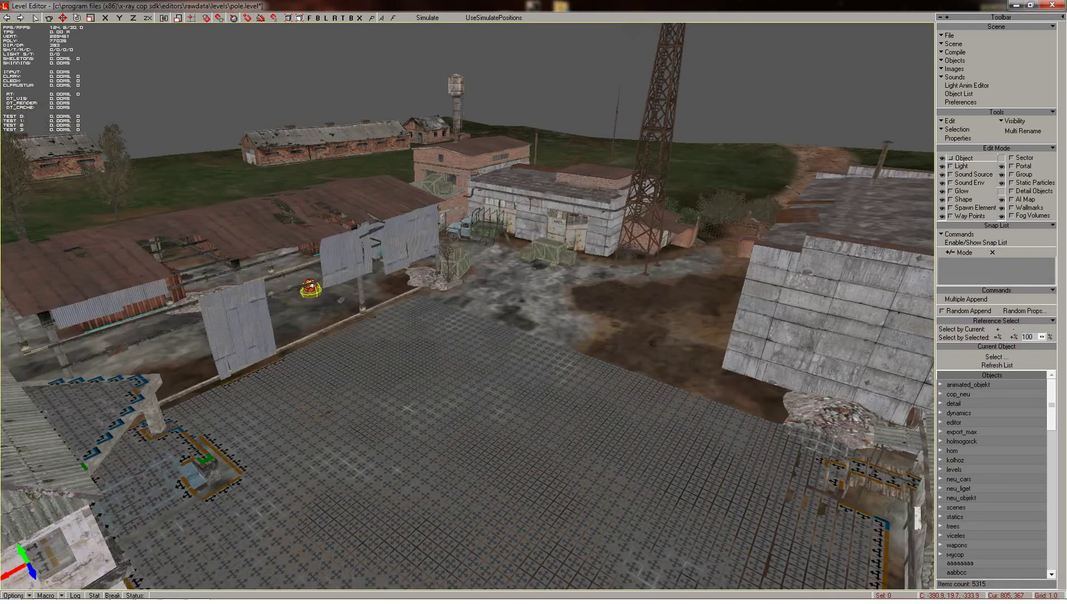
- Save pole.level, look over the factory yard, then close the Level Editor
{"action": "left_click", "coordinate": [949, 35]}
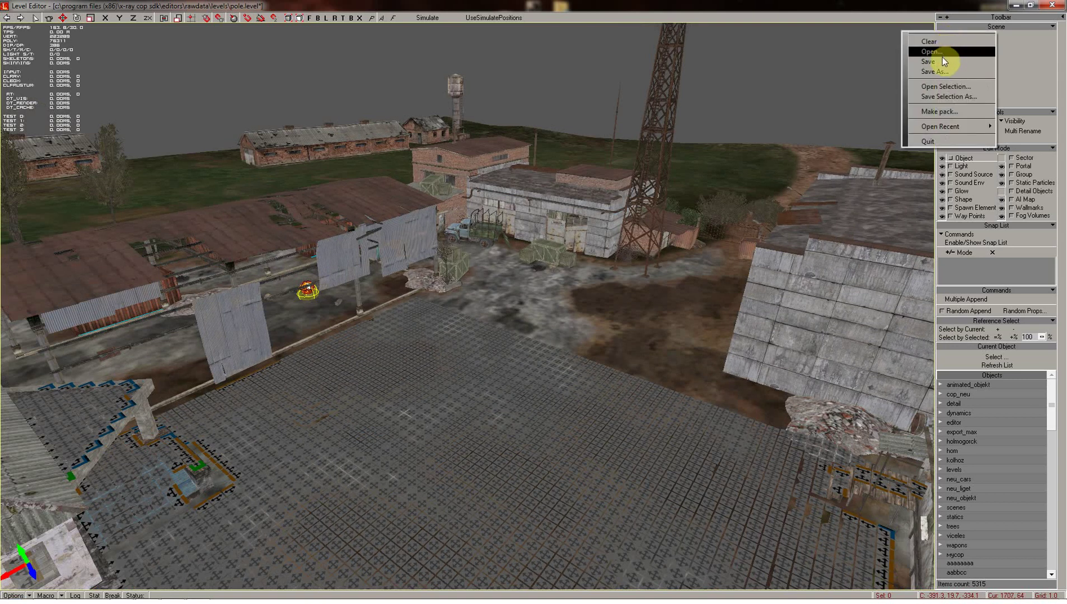
{"action": "left_click", "coordinate": [942, 61]}
{"action": "left_click_drag", "start_coordinate": [606, 283], "coordinate": [480, 194], "text": "shift"}
{"action": "mouse_move", "coordinate": [571, 336]}
{"action": "left_mouse_down", "text": "shift"}
{"action": "mouse_move", "coordinate": [488, 371]}
{"action": "mouse_move", "coordinate": [463, 403]}
{"action": "mouse_move", "coordinate": [454, 357]}
{"action": "mouse_move", "coordinate": [425, 366]}
{"action": "left_mouse_up", "text": "shift"}
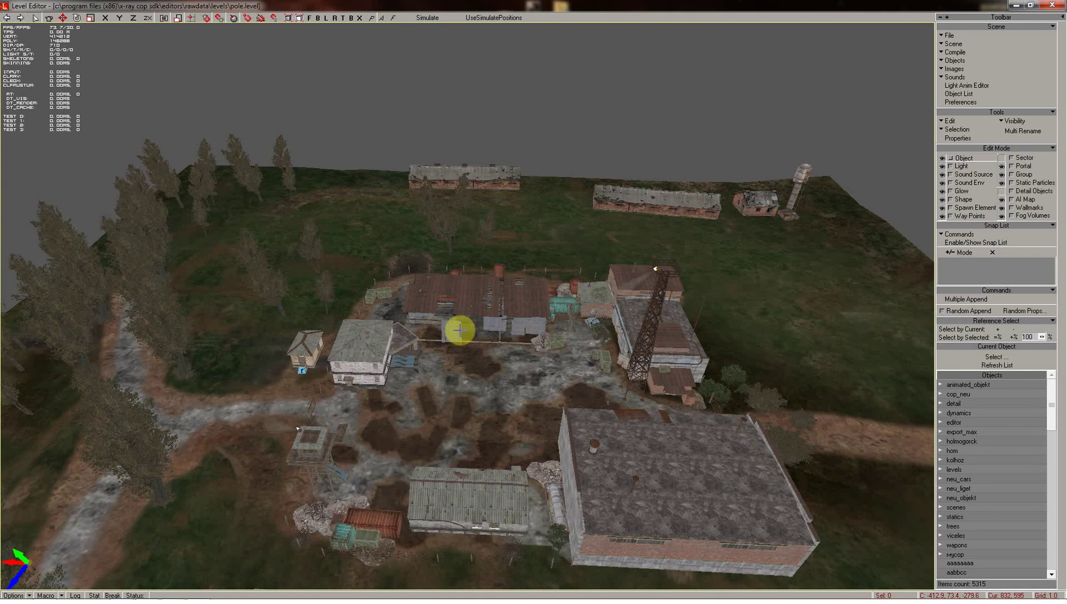
{"action": "mouse_move", "coordinate": [457, 326]}
{"action": "left_mouse_down", "text": "shift"}
{"action": "mouse_move", "coordinate": [467, 284]}
{"action": "mouse_move", "coordinate": [462, 335]}
{"action": "mouse_move", "coordinate": [464, 313]}
{"action": "left_mouse_up", "text": "shift"}
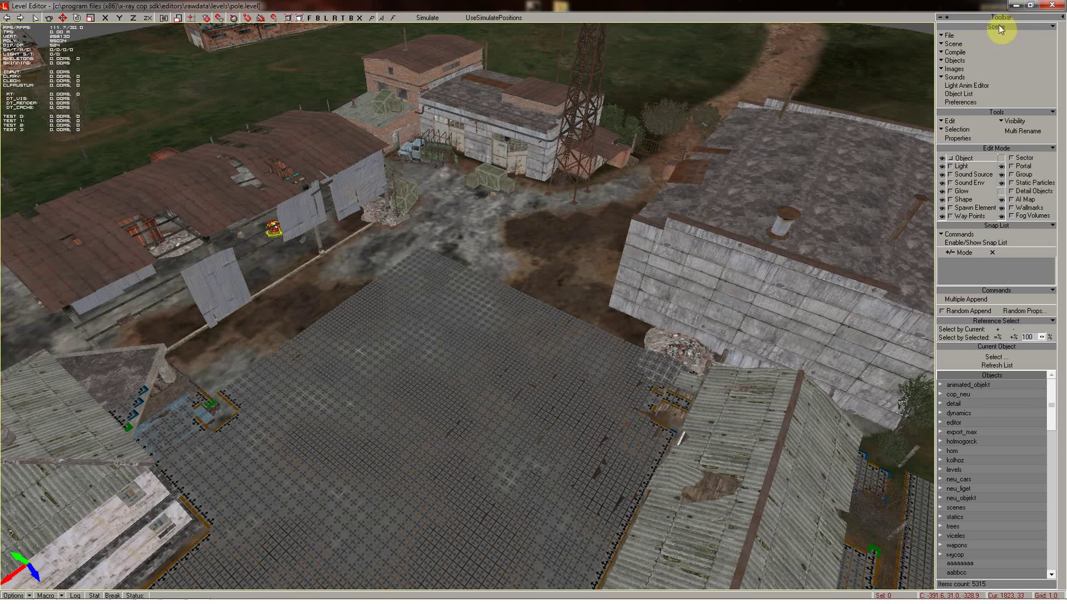
{"action": "left_click", "coordinate": [1053, 8]}
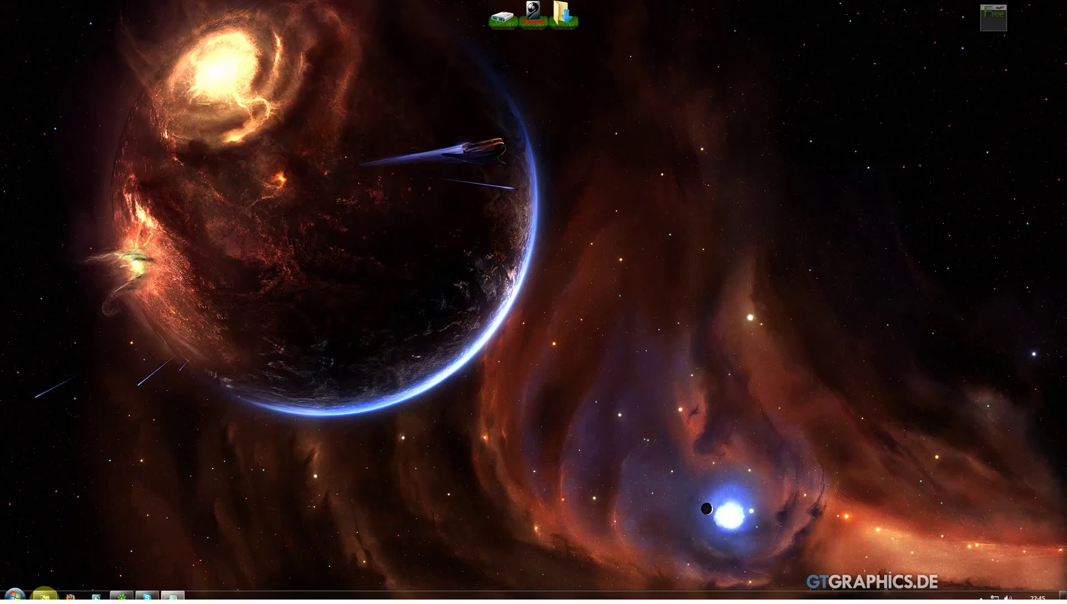
- Browse to gamedata\configs and bring up game_graphs.ltx in AkelPad
{"action": "left_click", "coordinate": [44, 595]}
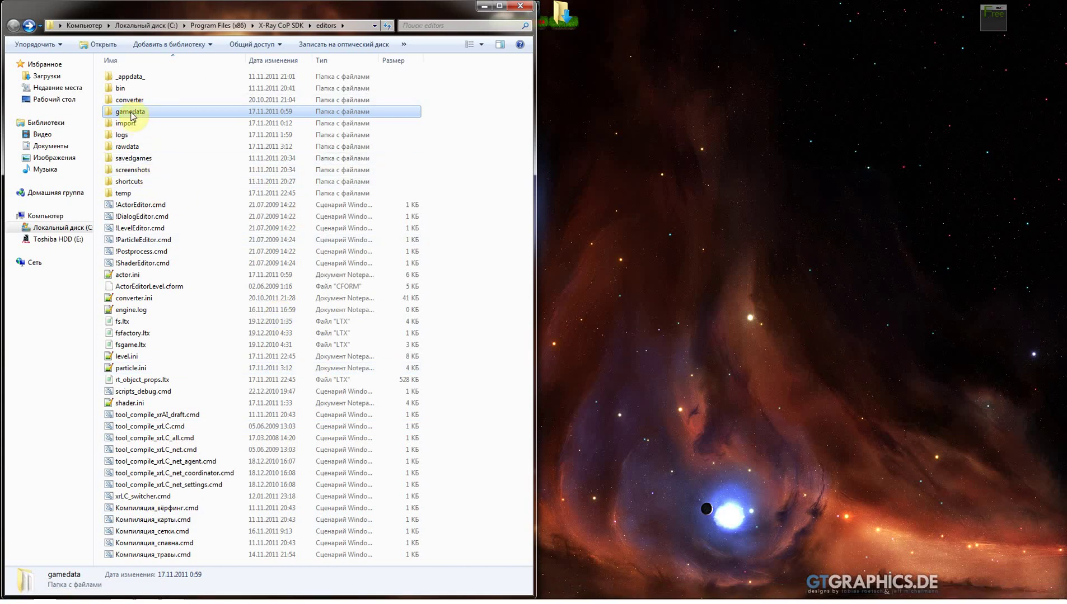
{"action": "double_click", "coordinate": [132, 111]}
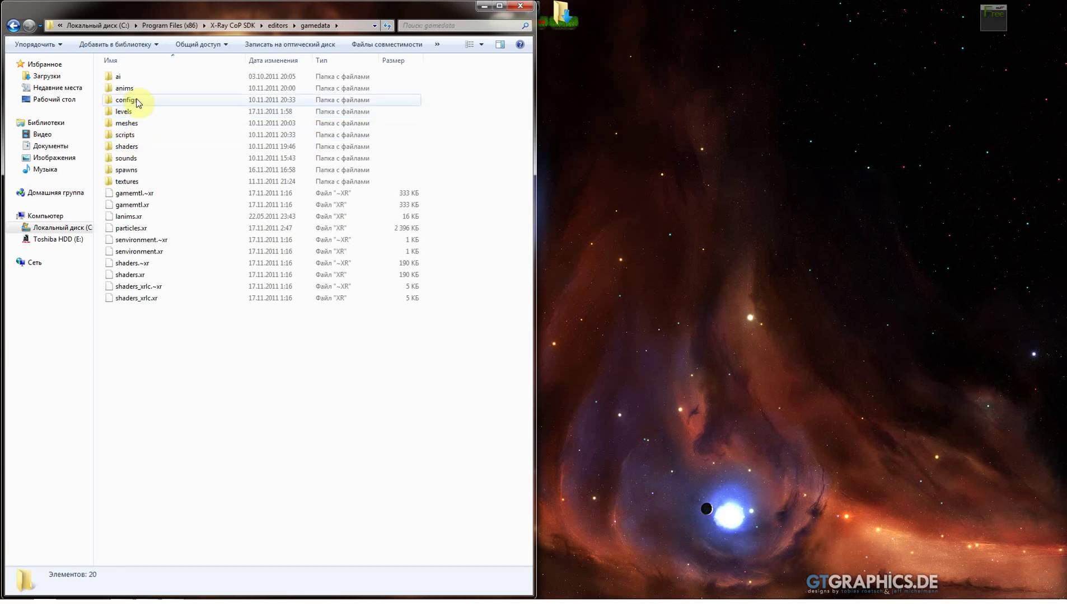
{"action": "double_click", "coordinate": [133, 100]}
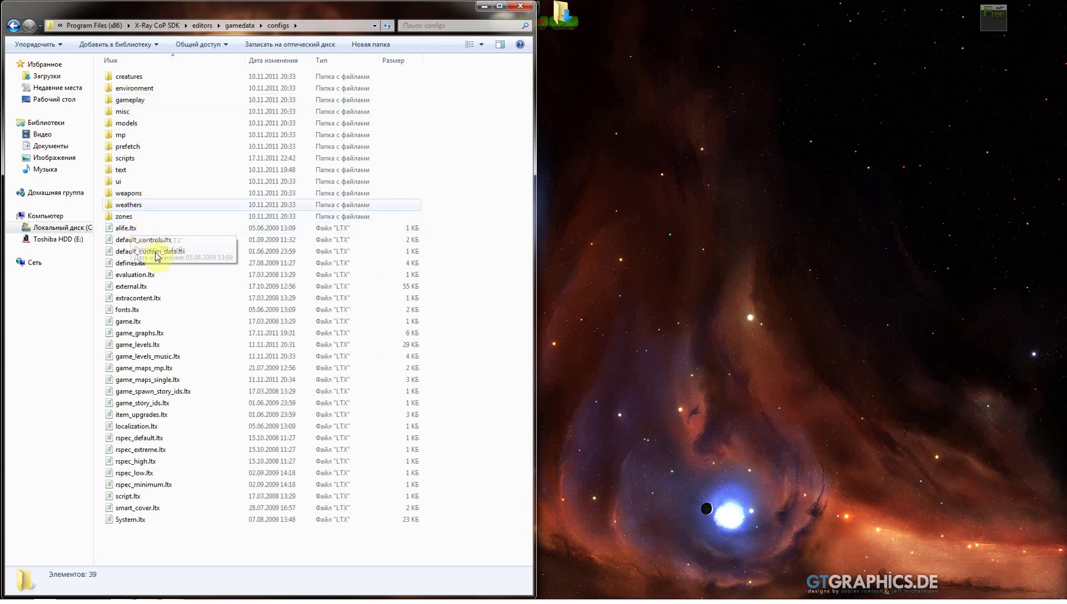
{"action": "left_click", "coordinate": [141, 335]}
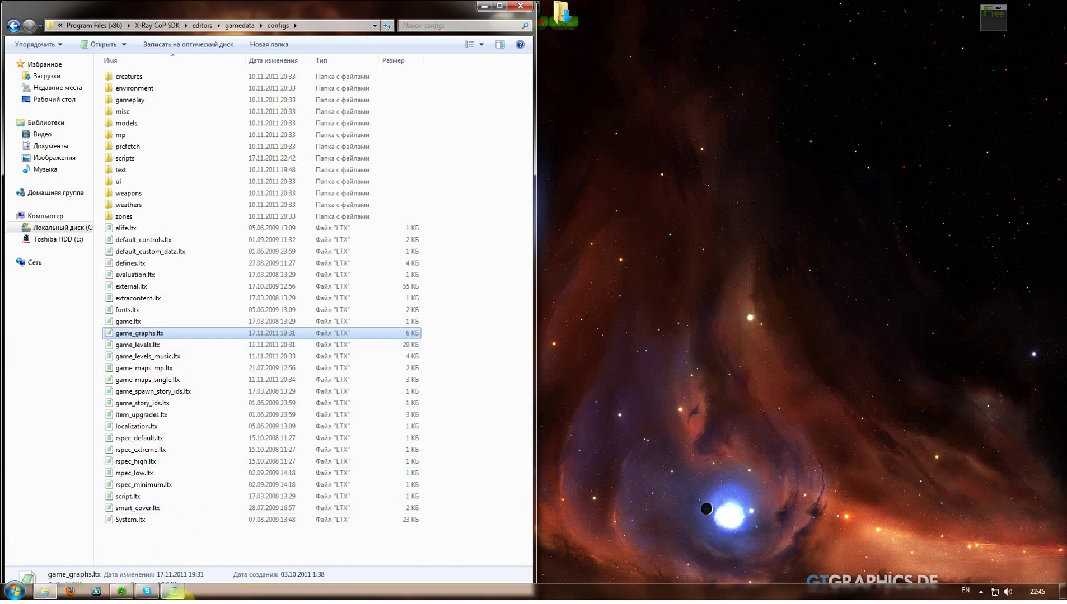
{"action": "left_click", "coordinate": [175, 595]}
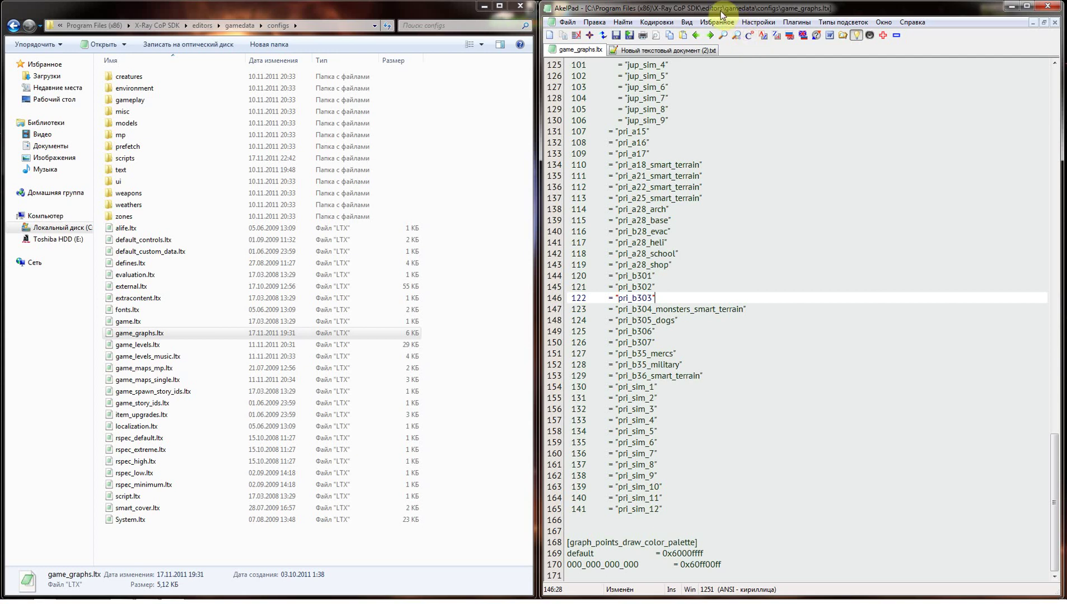
- Undo in AkelPad to restore the pole_zastava and pole_sim_1–3 entries in game_graphs.ltx
{"action": "left_click", "coordinate": [698, 35]}
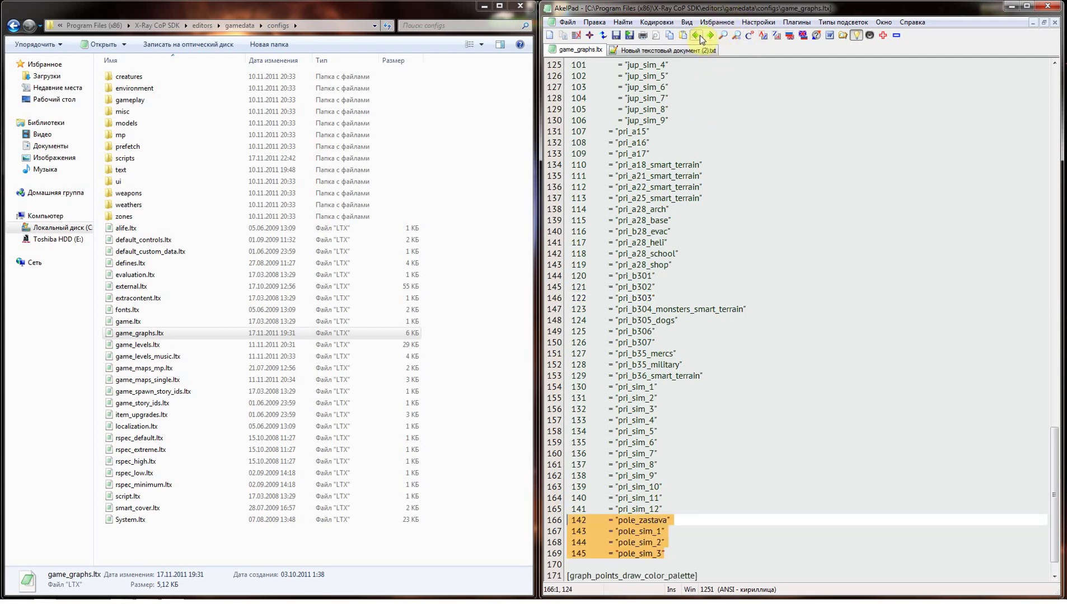
{"action": "left_click", "coordinate": [677, 542]}
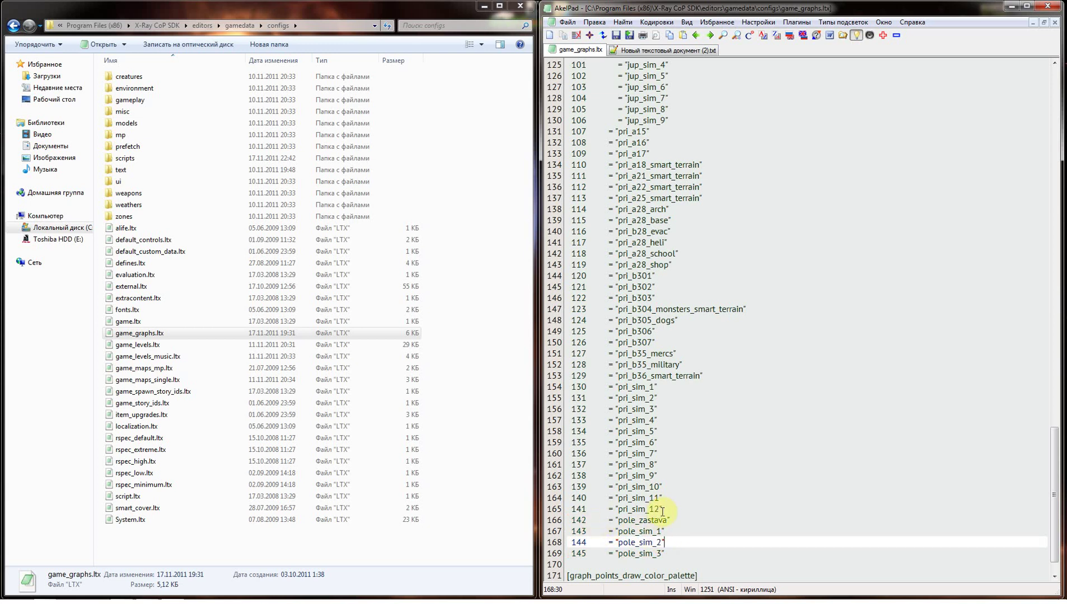
{"action": "key", "text": "Up"}
{"action": "key", "text": "Up"}
{"action": "key", "text": "Up"}
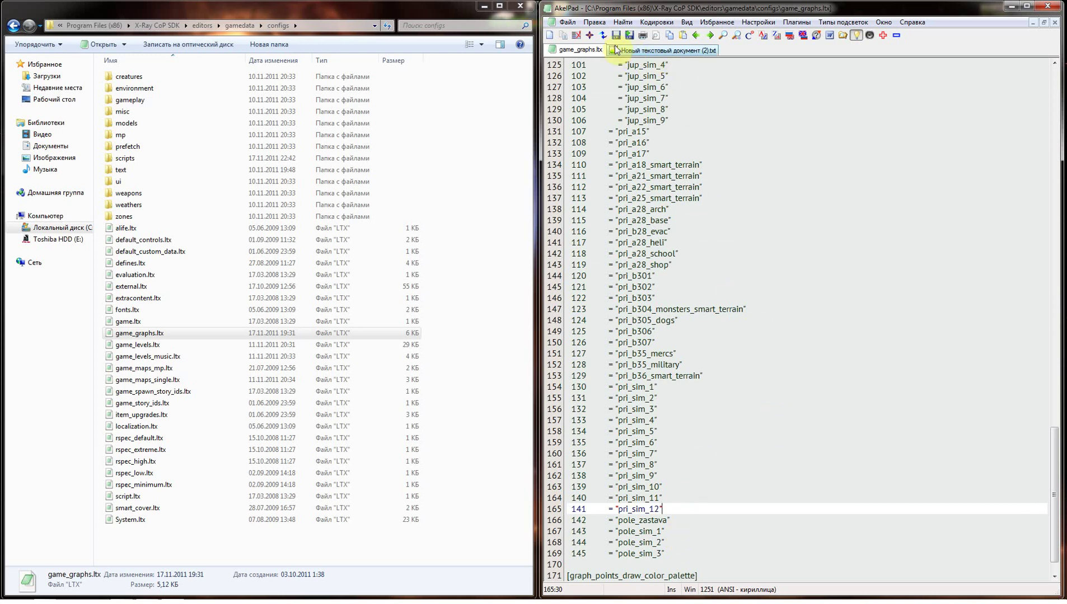
- Go back up to the editors folder and select the !LevelEditor.cmd launcher
{"action": "left_click", "coordinate": [13, 25]}
{"action": "left_click", "coordinate": [13, 25]}
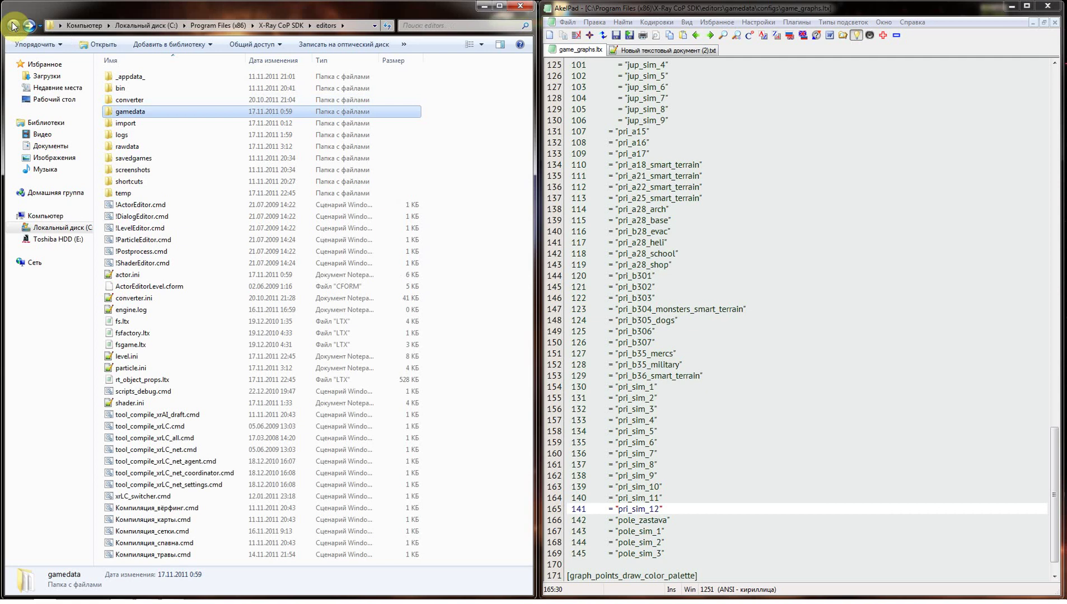
{"action": "left_click", "coordinate": [136, 229]}
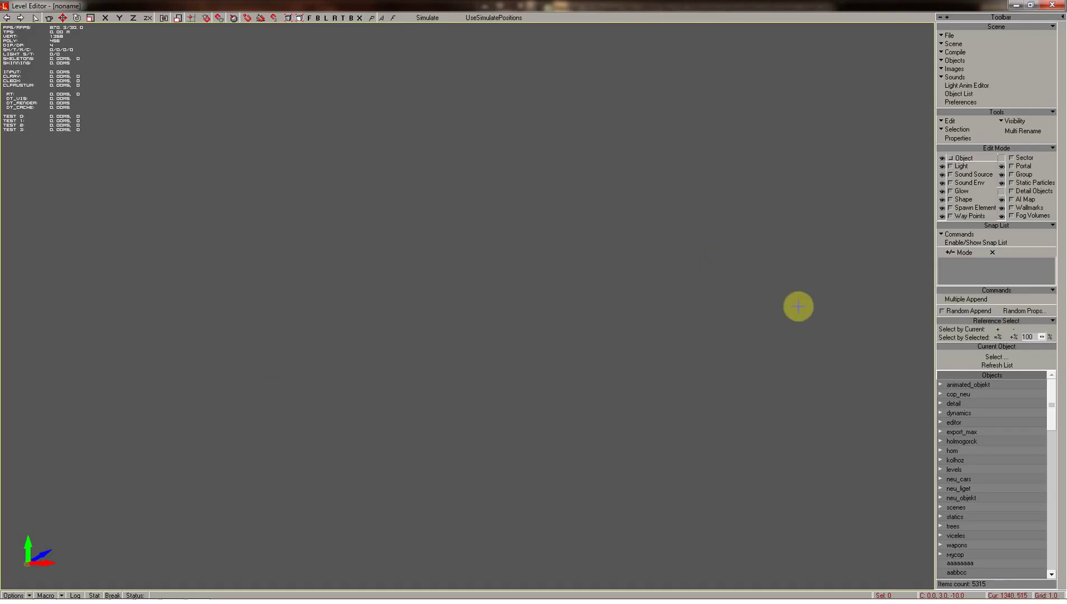
- Open pole.level and continue past the level_bbox duplicate-name Fatal Error
{"action": "left_click", "coordinate": [957, 35]}
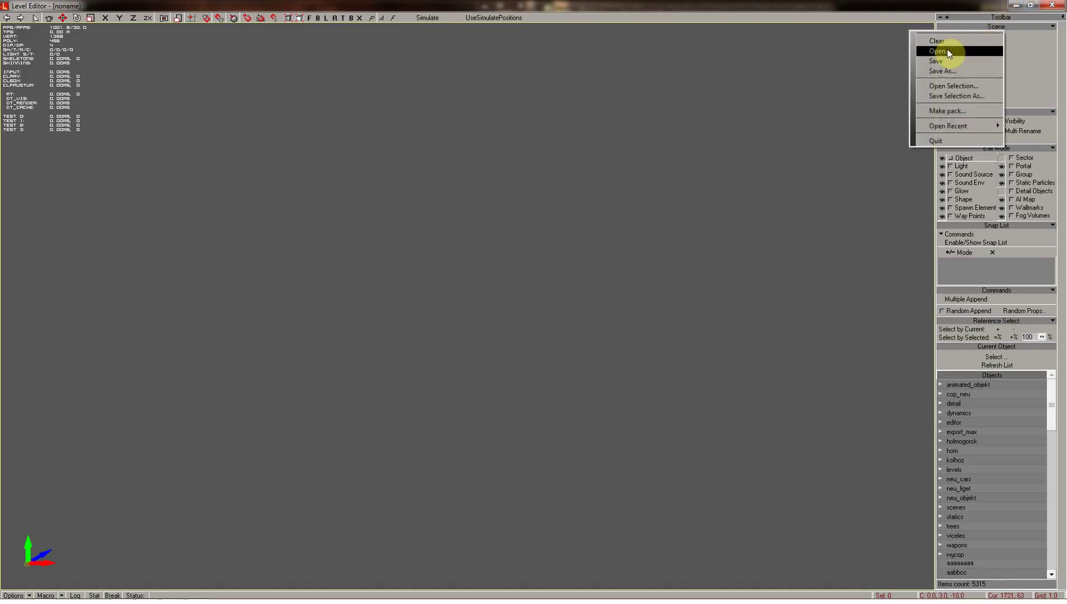
{"action": "left_click", "coordinate": [947, 50]}
{"action": "left_click", "coordinate": [70, 403]}
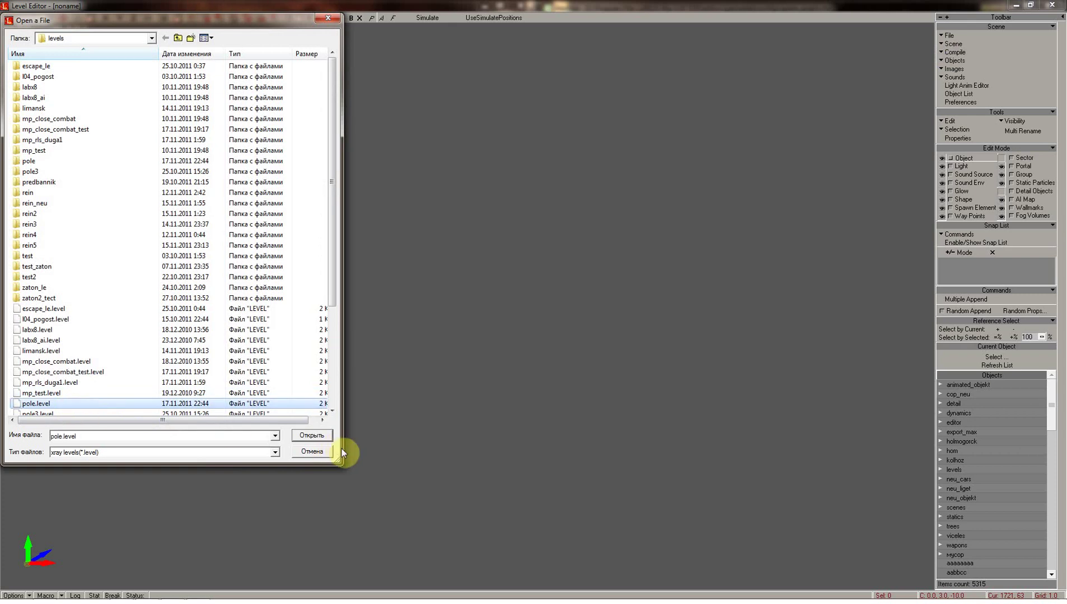
{"action": "left_click", "coordinate": [309, 436]}
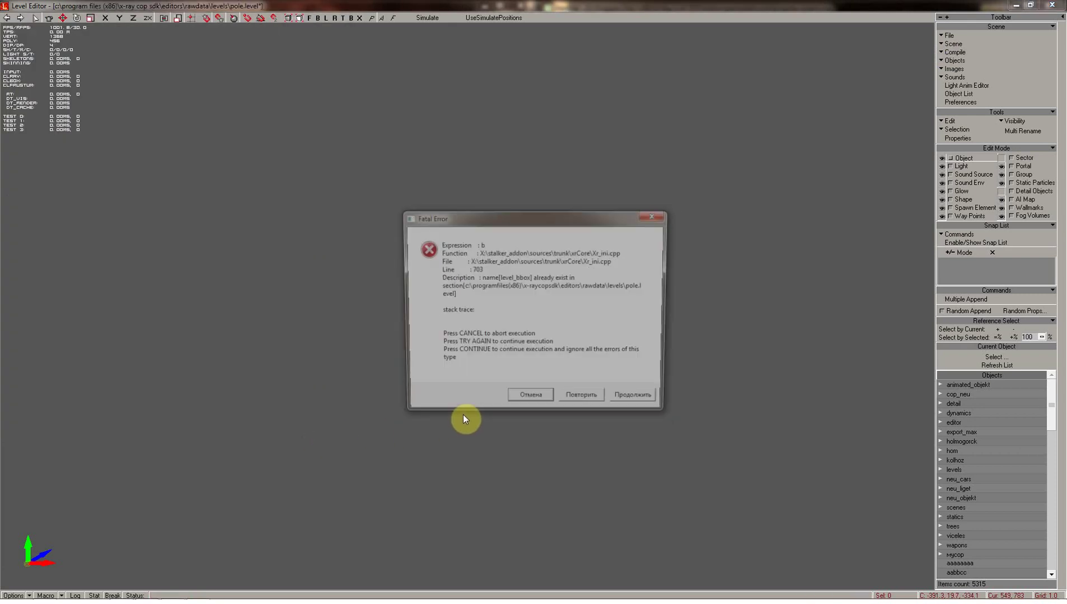
{"action": "left_click", "coordinate": [643, 399]}
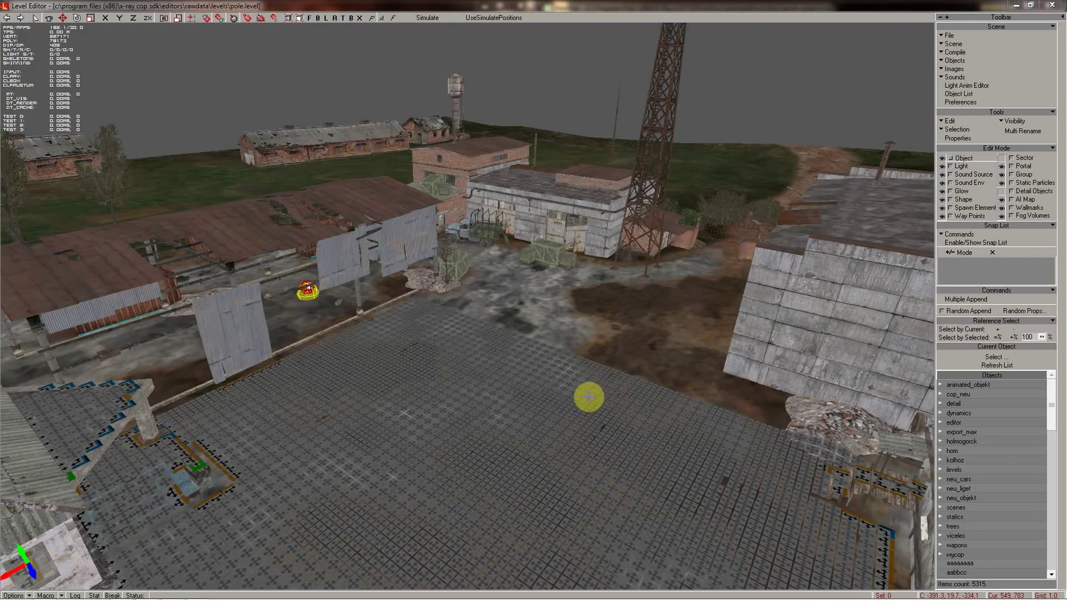
- Drop a smart_terrain spawn onto the concrete yard and zoom in on its dome
{"action": "left_click_drag", "start_coordinate": [554, 339], "coordinate": [726, 369], "text": "shift"}
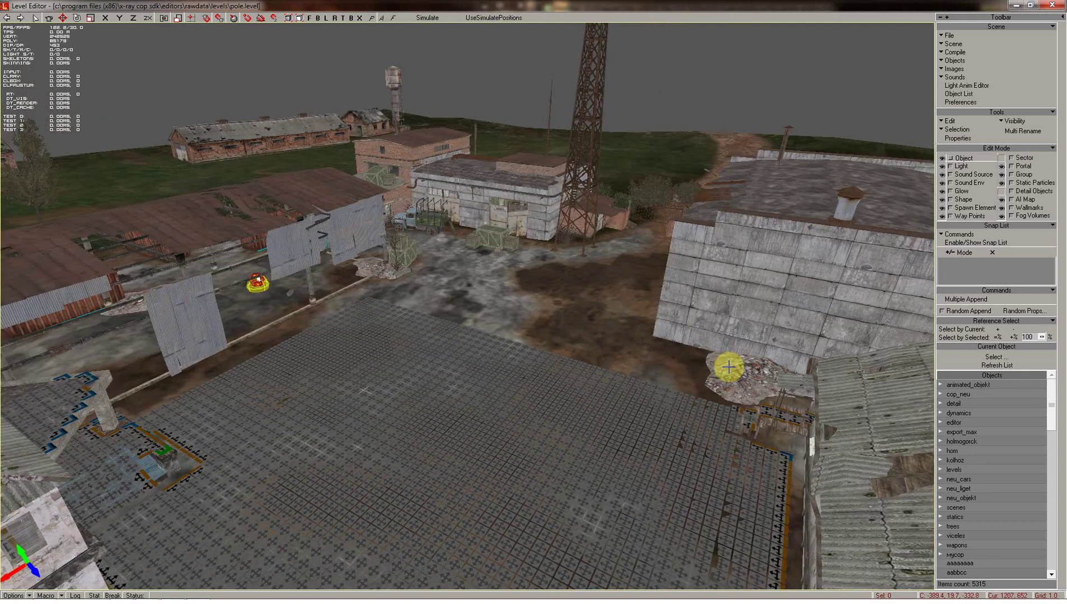
{"action": "left_click", "coordinate": [957, 207]}
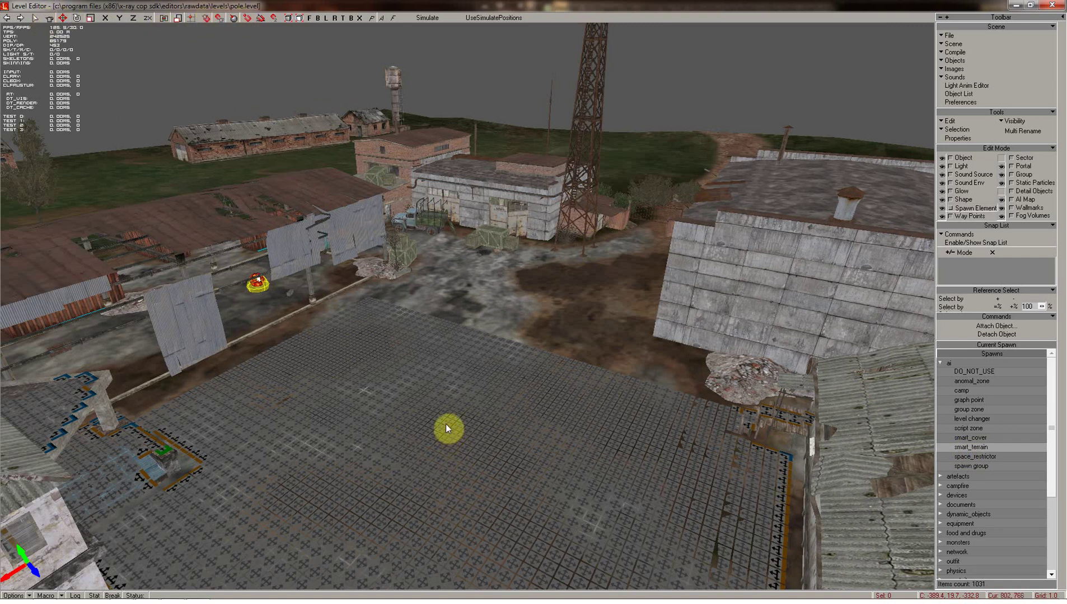
{"action": "scroll", "coordinate": [438, 419], "scroll_direction": "up", "scroll_amount": 3}
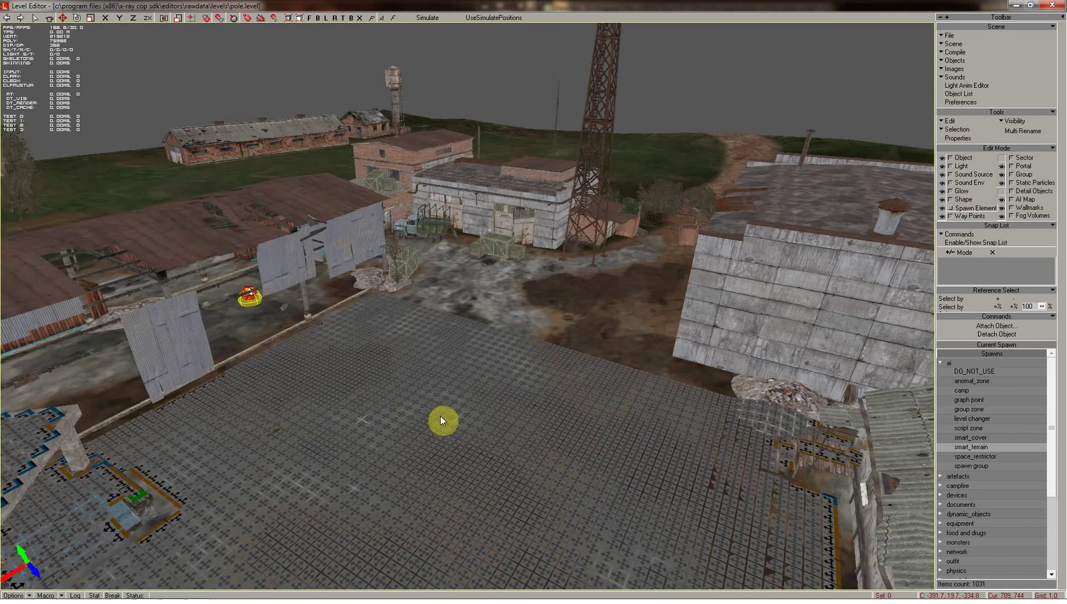
{"action": "left_click", "coordinate": [449, 419]}
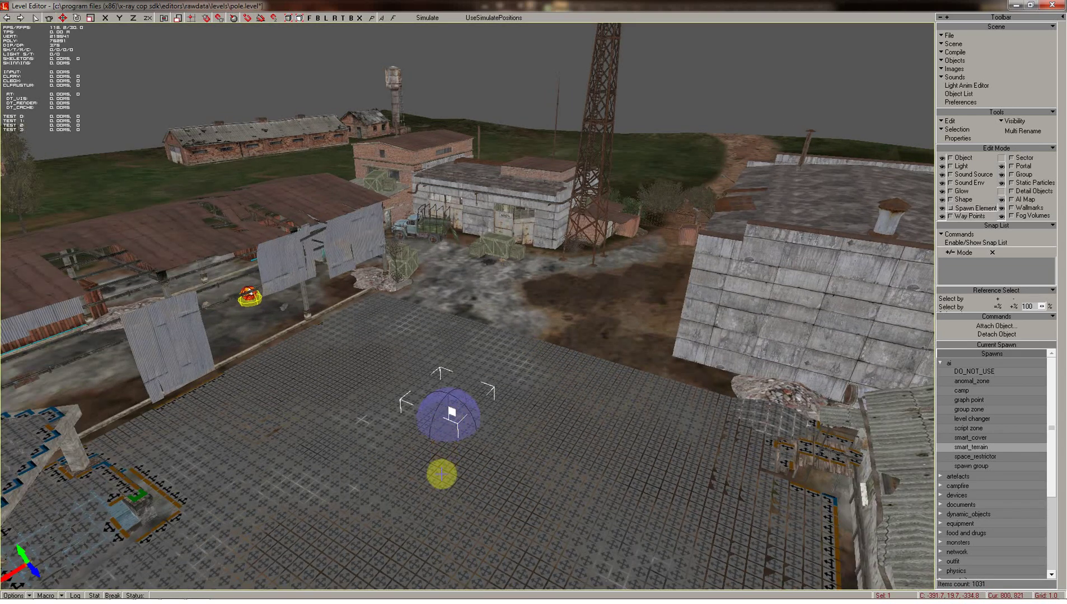
{"action": "scroll", "coordinate": [439, 475], "scroll_direction": "up", "scroll_amount": 2}
{"action": "scroll", "coordinate": [438, 476], "scroll_direction": "up", "scroll_amount": 2}
{"action": "scroll", "coordinate": [438, 476], "scroll_direction": "up", "scroll_amount": 3}
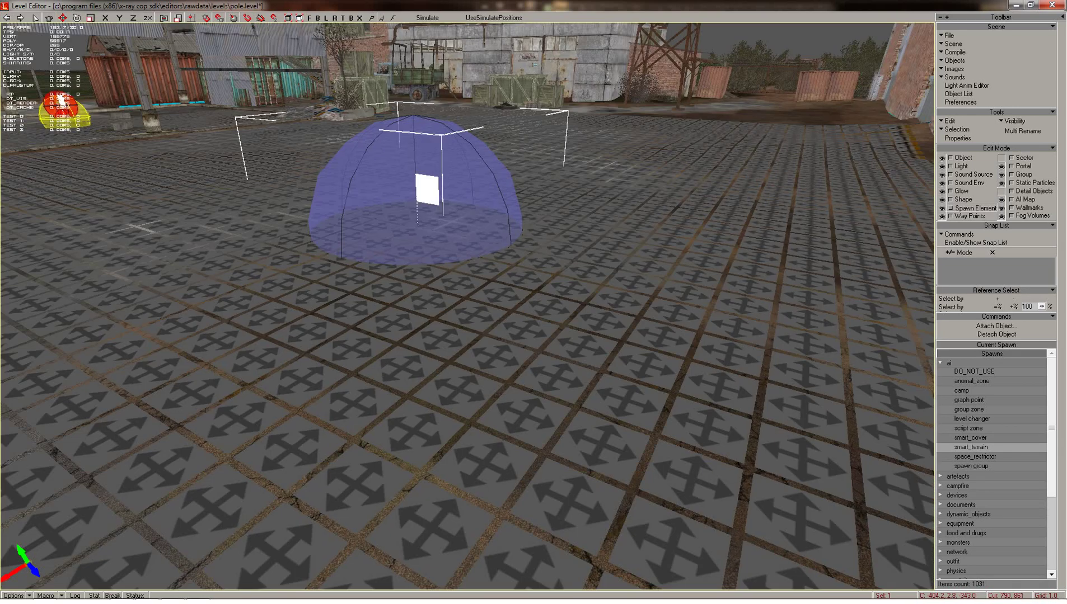
{"action": "scroll", "coordinate": [438, 476], "scroll_direction": "up", "scroll_amount": 3}
{"action": "scroll", "coordinate": [431, 468], "scroll_direction": "down", "scroll_amount": 1}
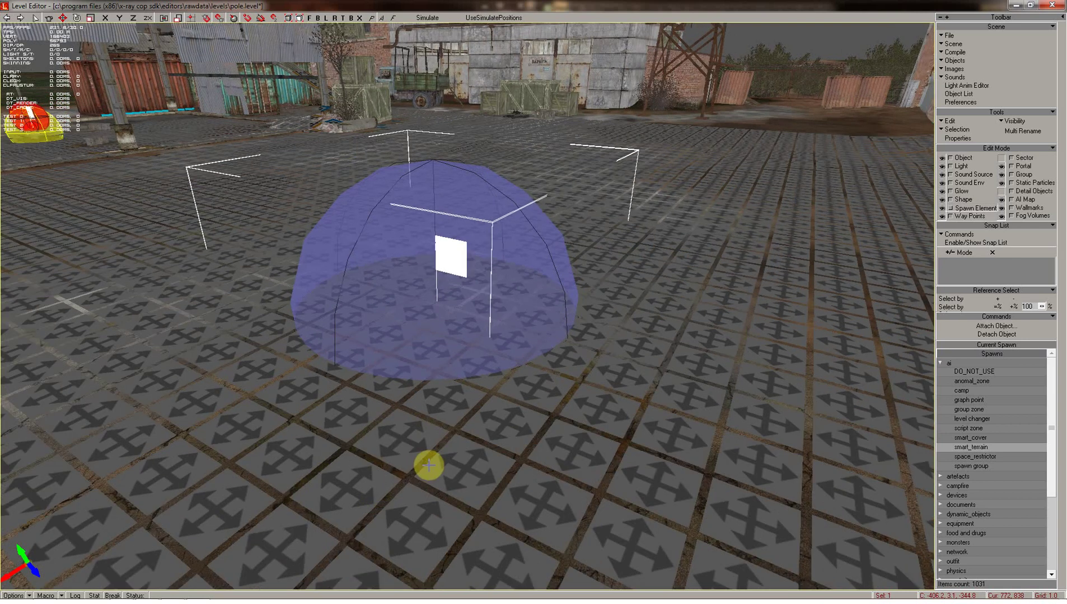
- Rename the new smart terrain to pole_zastava in its properties
{"action": "key", "text": "p"}
{"action": "left_click_drag", "start_coordinate": [850, 278], "coordinate": [751, 274]}
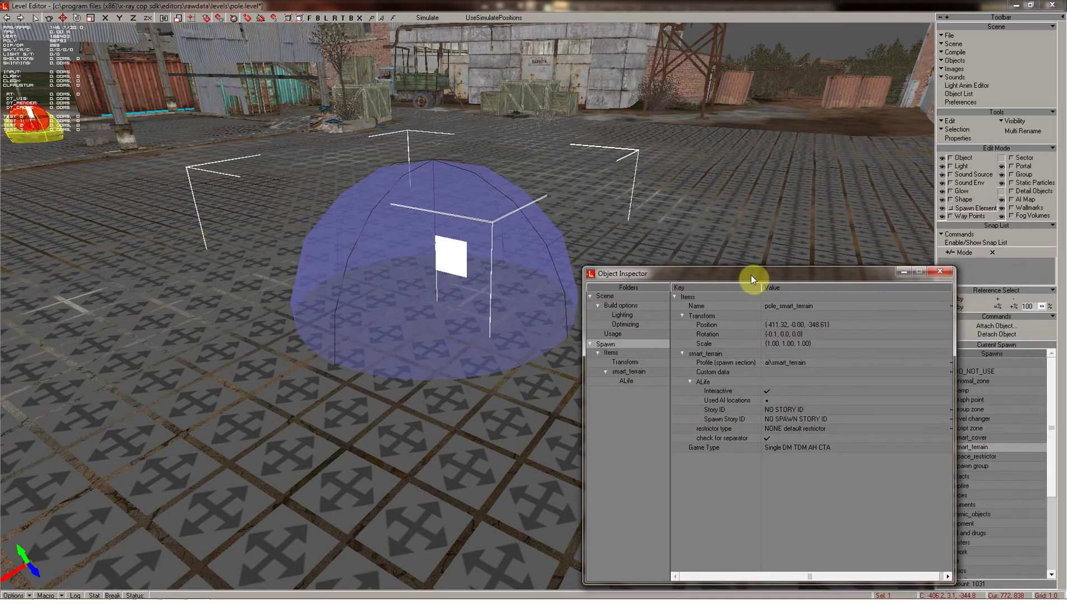
{"action": "left_click", "coordinate": [827, 308]}
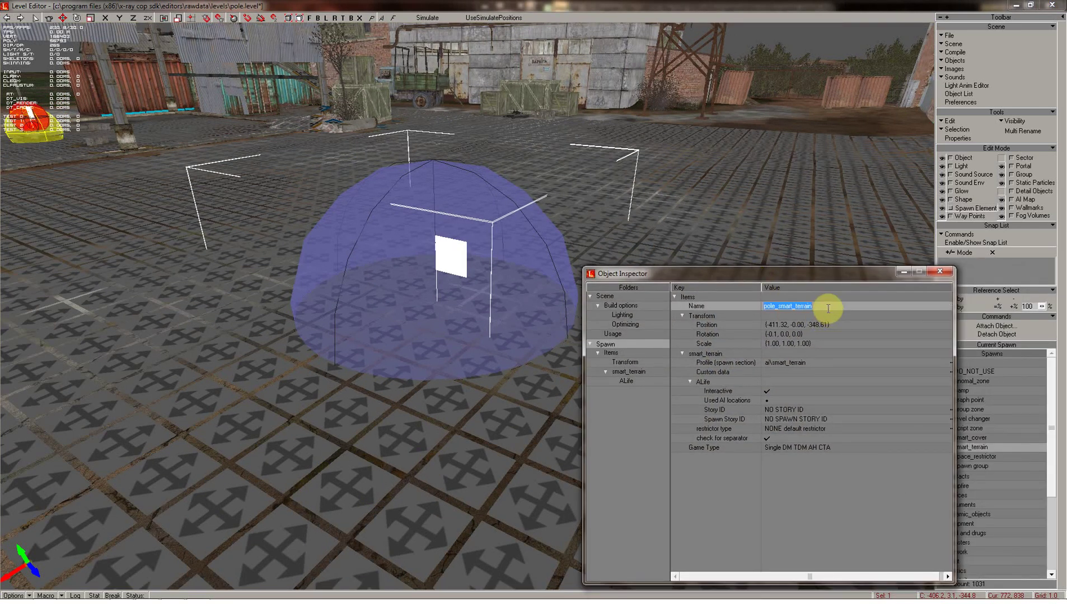
{"action": "mouse_move", "coordinate": [821, 308]}
{"action": "left_mouse_down"}
{"action": "mouse_move", "coordinate": [762, 307]}
{"action": "mouse_move", "coordinate": [777, 306]}
{"action": "left_mouse_up"}
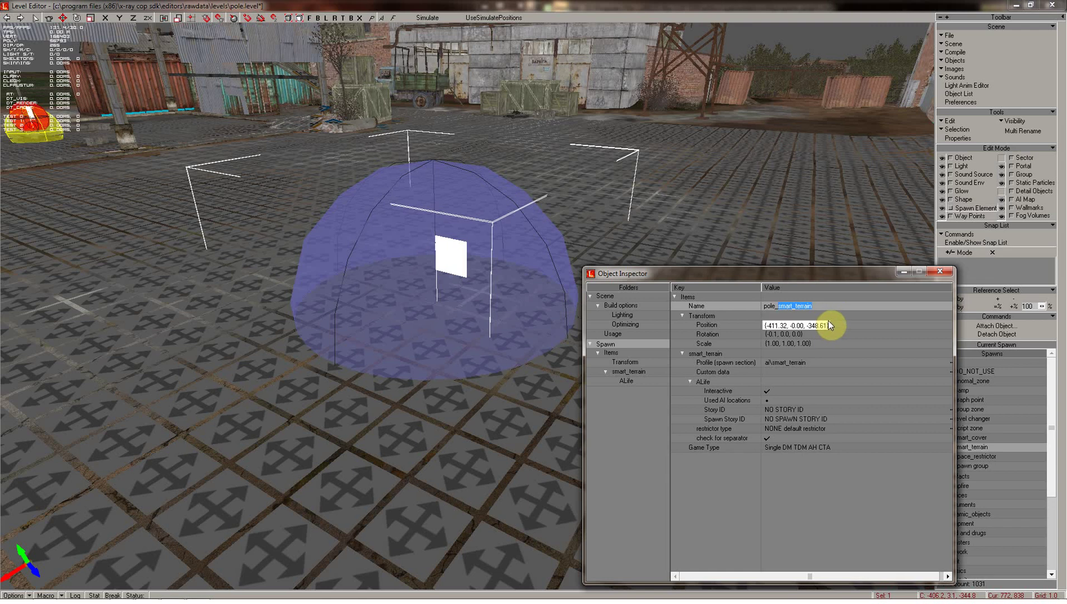
{"action": "type", "text": "zastava"}
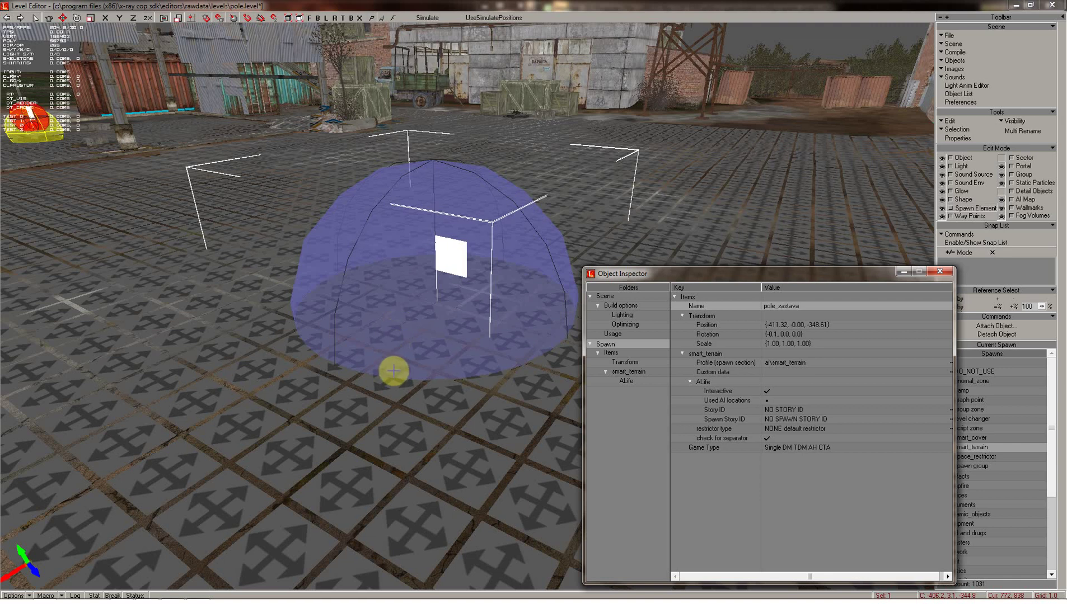
- Set its restrictor type to NOT A restrictor and open the Custom data editor
{"action": "mouse_move", "coordinate": [388, 407]}
{"action": "left_mouse_down", "text": "shift"}
{"action": "mouse_move", "coordinate": [388, 442]}
{"action": "mouse_move", "coordinate": [883, 441]}
{"action": "left_mouse_up", "text": "shift"}
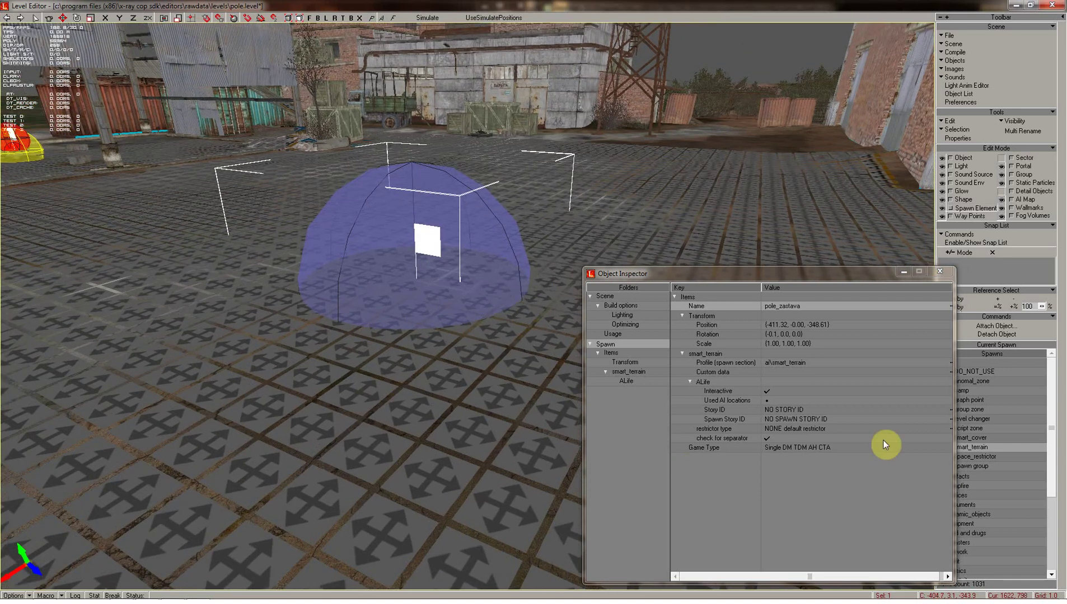
{"action": "left_click", "coordinate": [790, 428]}
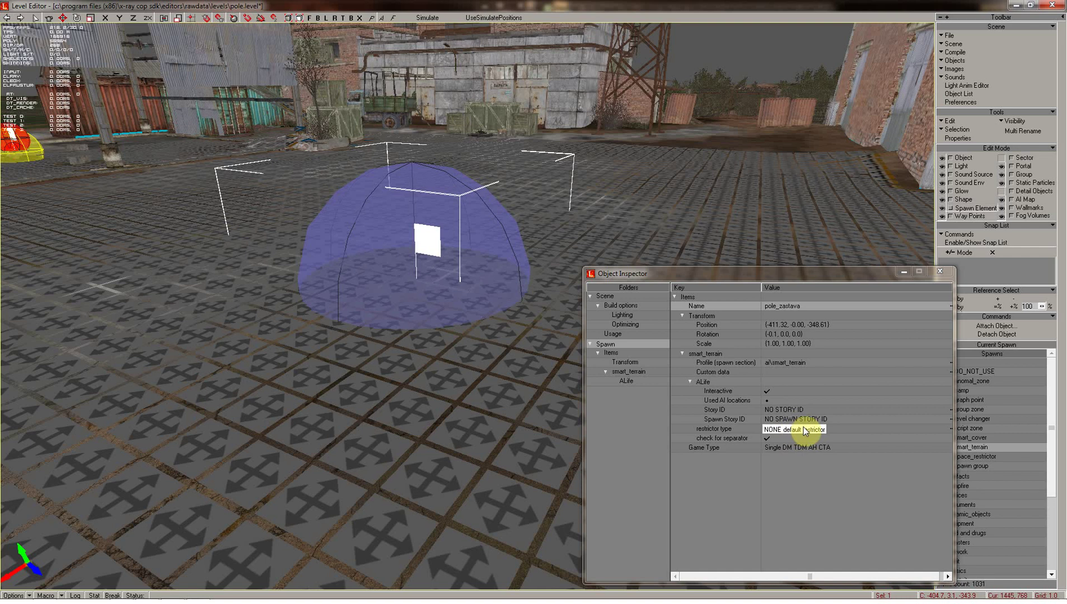
{"action": "left_click", "coordinate": [803, 430]}
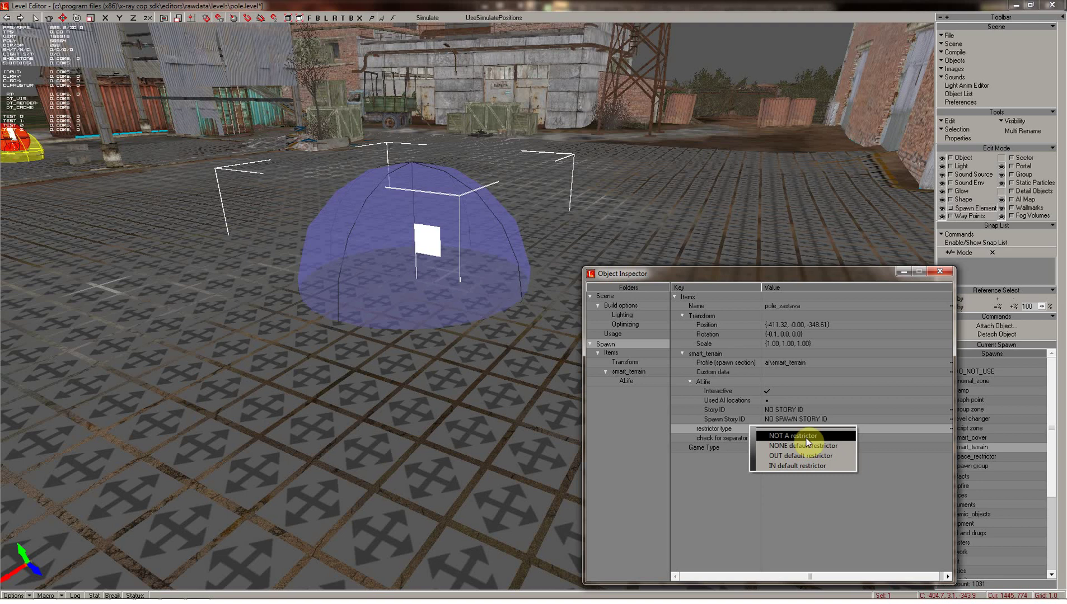
{"action": "left_click", "coordinate": [808, 435]}
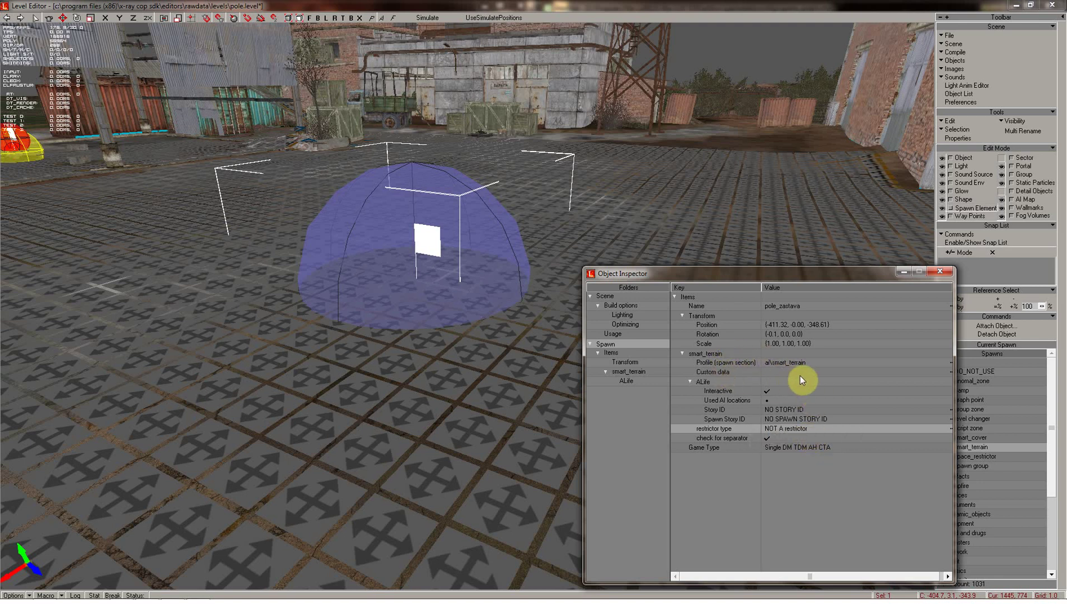
{"action": "left_click", "coordinate": [835, 375]}
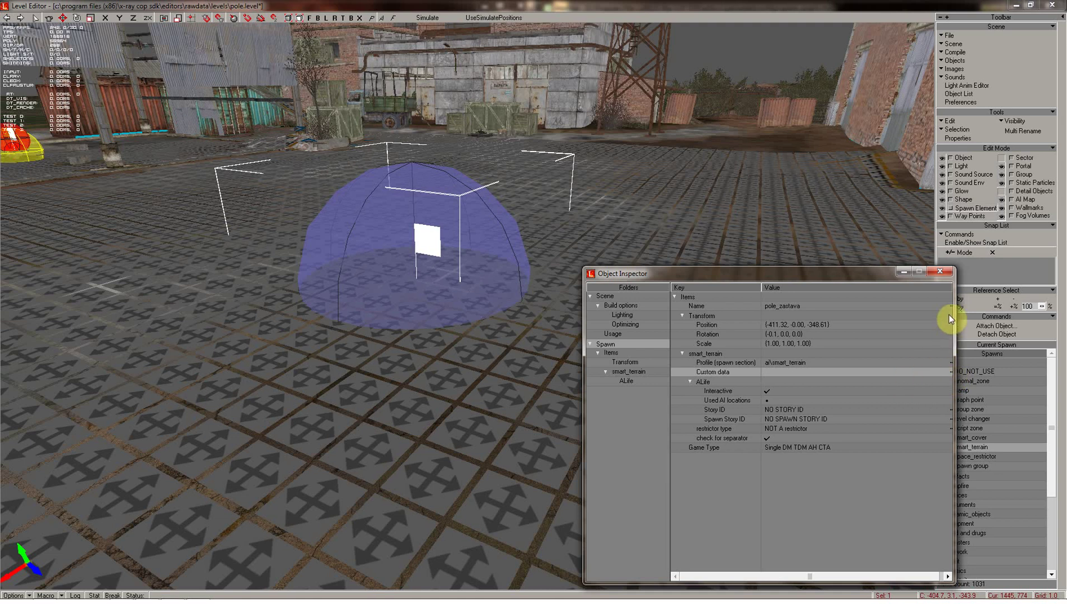
{"action": "left_click_drag", "start_coordinate": [955, 325], "coordinate": [959, 327]}
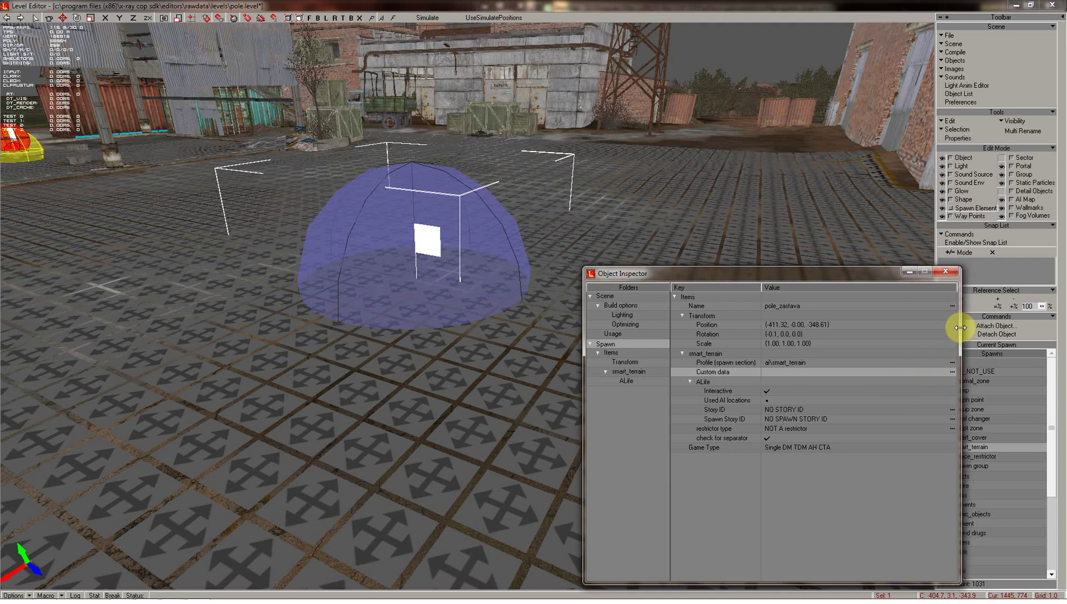
{"action": "left_click", "coordinate": [951, 373]}
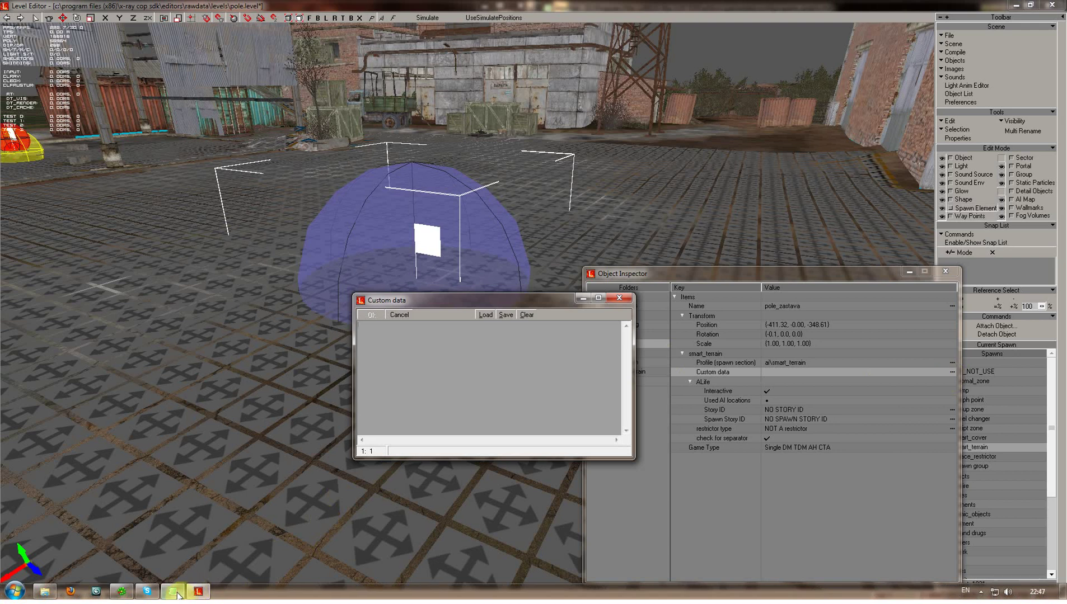
- Copy the pole_zastava smart_terrain lines from the AkelPad notes file
{"action": "left_click", "coordinate": [175, 592]}
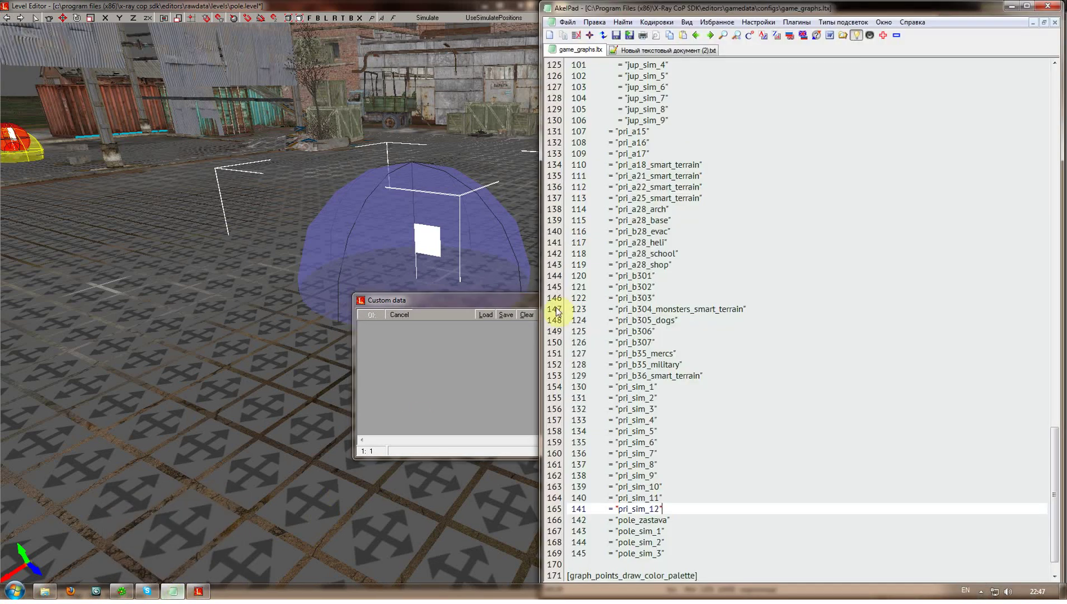
{"action": "left_click", "coordinate": [647, 56]}
{"action": "left_click_drag", "start_coordinate": [716, 77], "coordinate": [549, 57]}
{"action": "key", "text": "ctrl+c"}
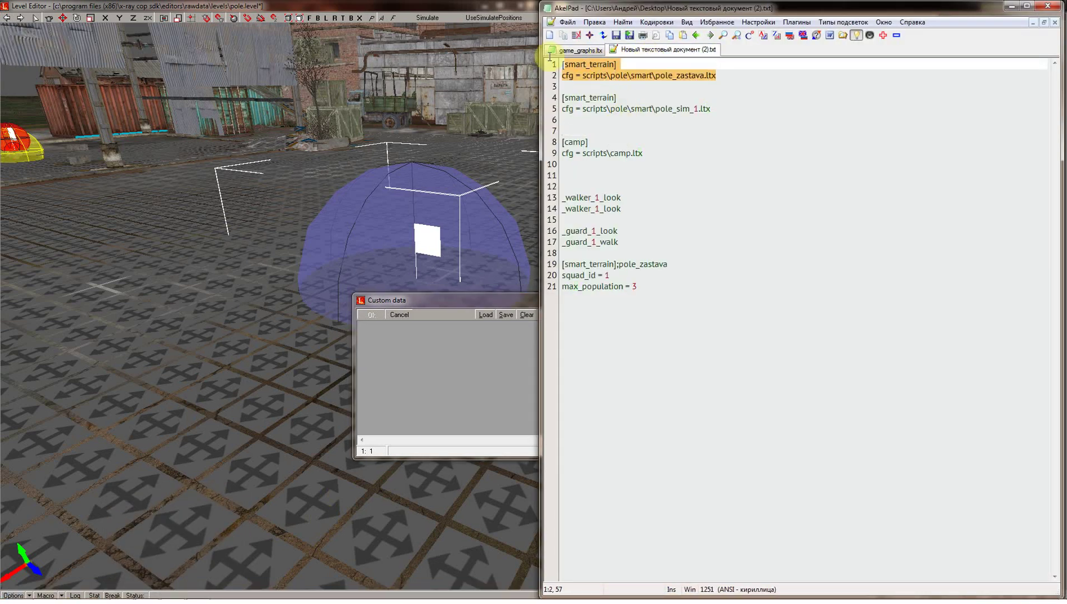
- Paste them into Custom data, check cfg = scripts\pole\smart\pole_zastava.ltx, and confirm
{"action": "left_click", "coordinate": [435, 352]}
{"action": "key", "text": "ctrl+v"}
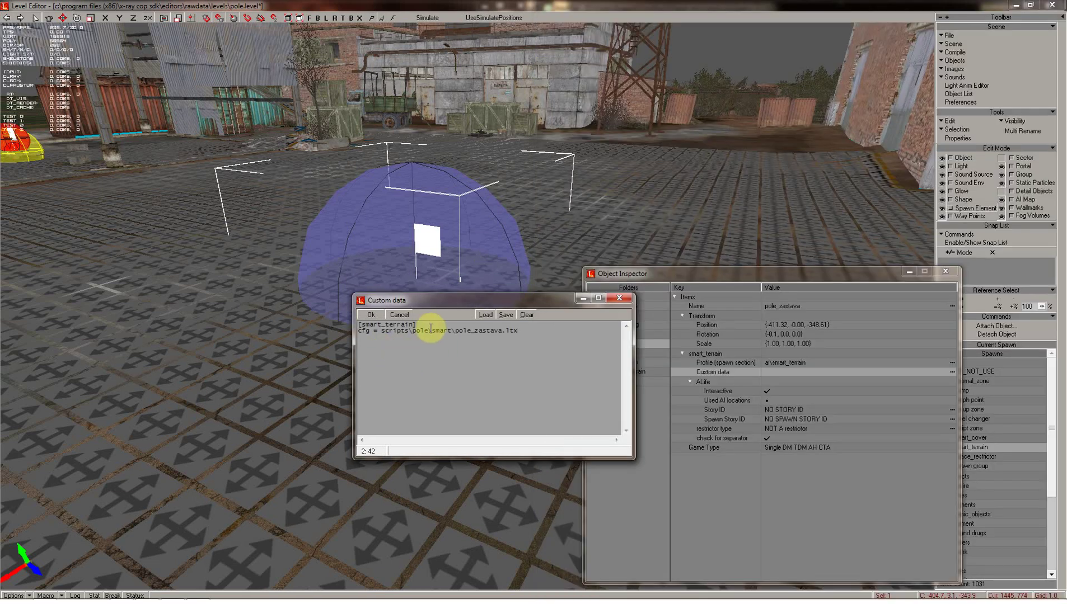
{"action": "mouse_move", "coordinate": [424, 330]}
{"action": "left_mouse_down"}
{"action": "mouse_move", "coordinate": [358, 324]}
{"action": "mouse_move", "coordinate": [364, 336]}
{"action": "left_mouse_up"}
{"action": "left_click", "coordinate": [393, 344]}
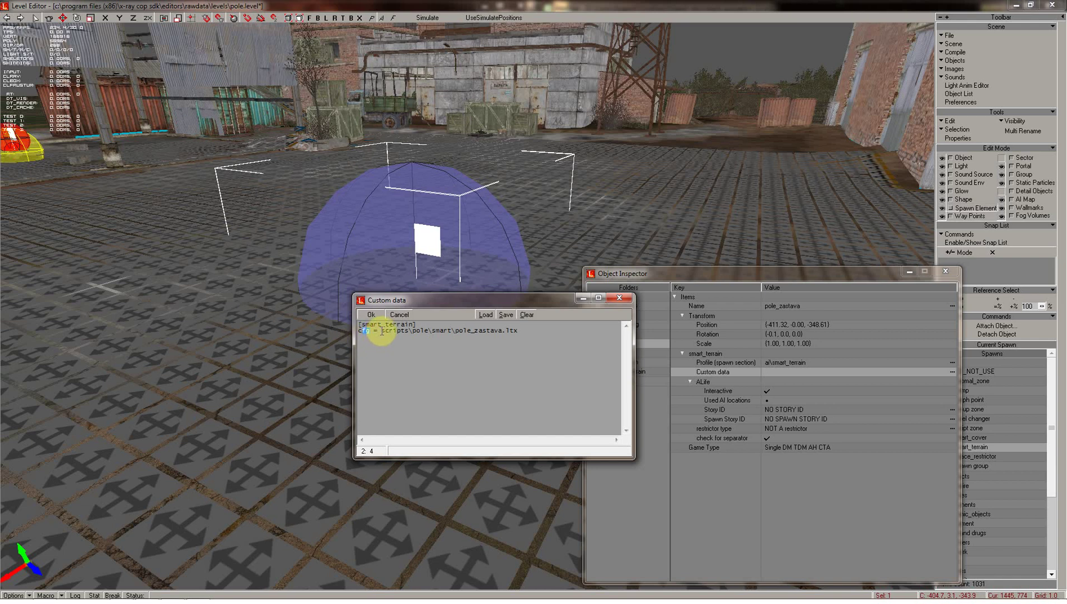
{"action": "double_click", "coordinate": [399, 331]}
{"action": "double_click", "coordinate": [420, 330]}
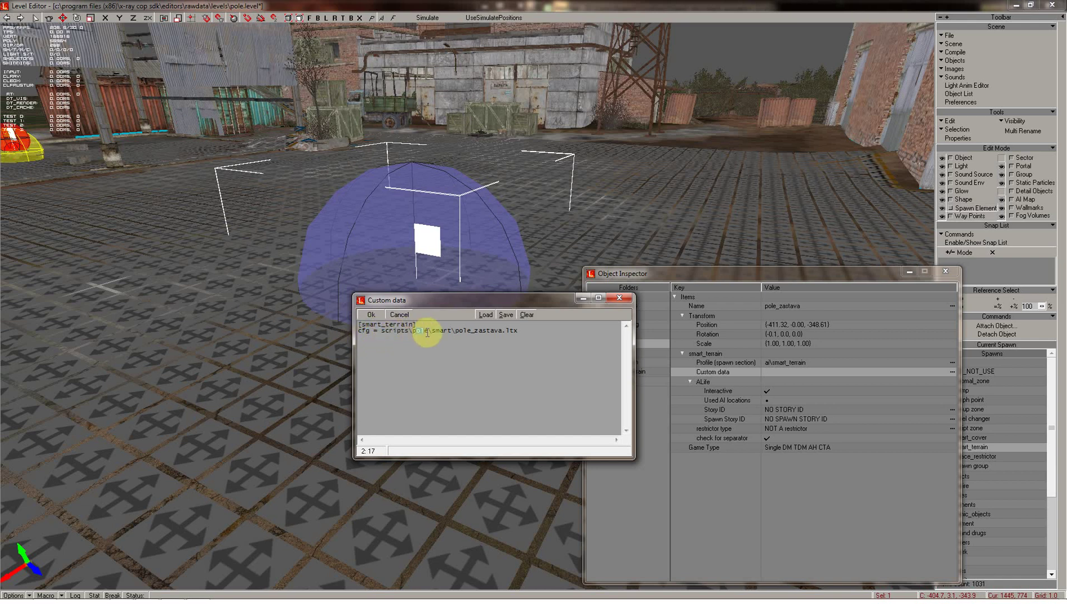
{"action": "left_click_drag", "start_coordinate": [451, 331], "coordinate": [520, 334]}
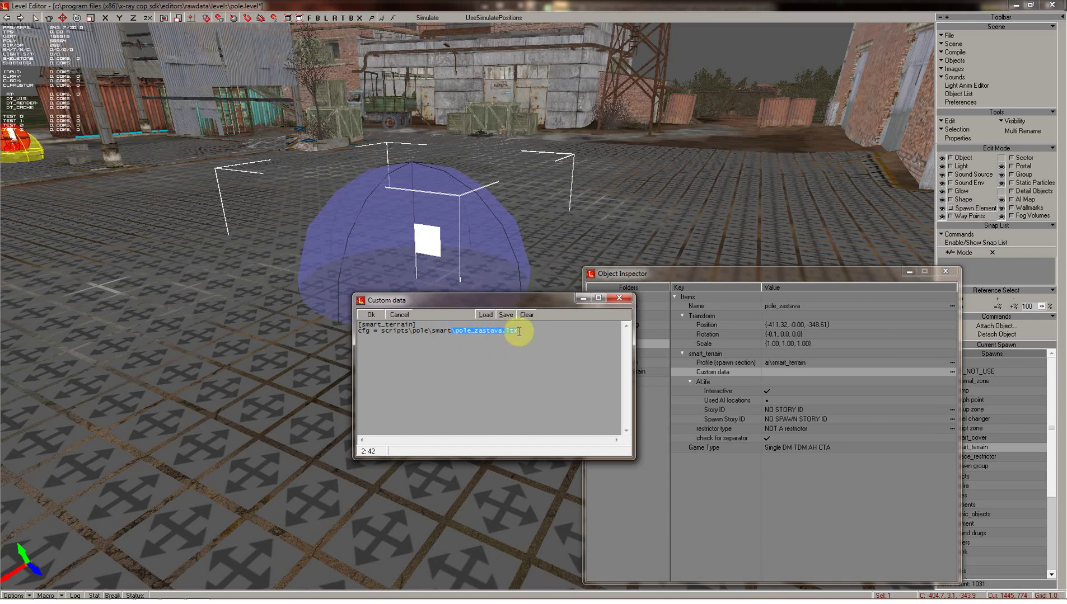
{"action": "left_click", "coordinate": [372, 315]}
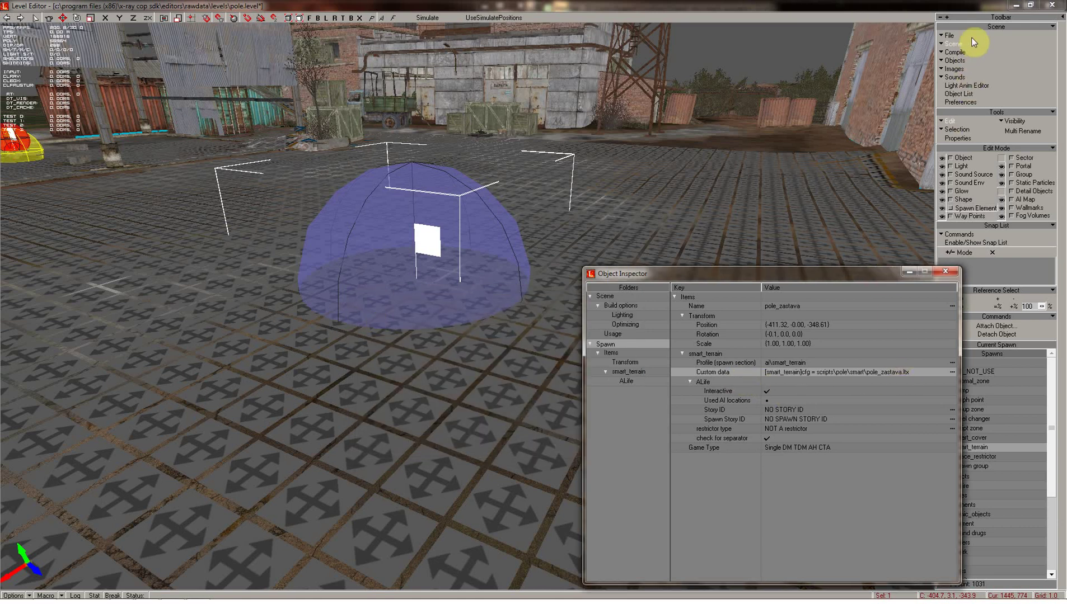
- Browse from the SDK editors folder to gamedata\configs\scripts
{"action": "mouse_move", "coordinate": [134, 598]}
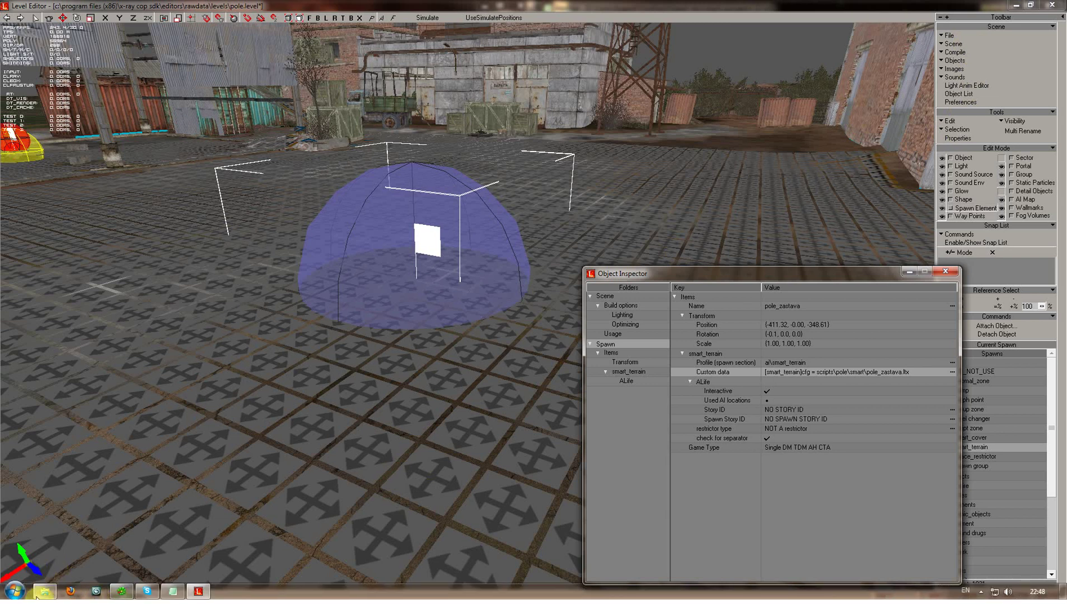
{"action": "left_click", "coordinate": [42, 596]}
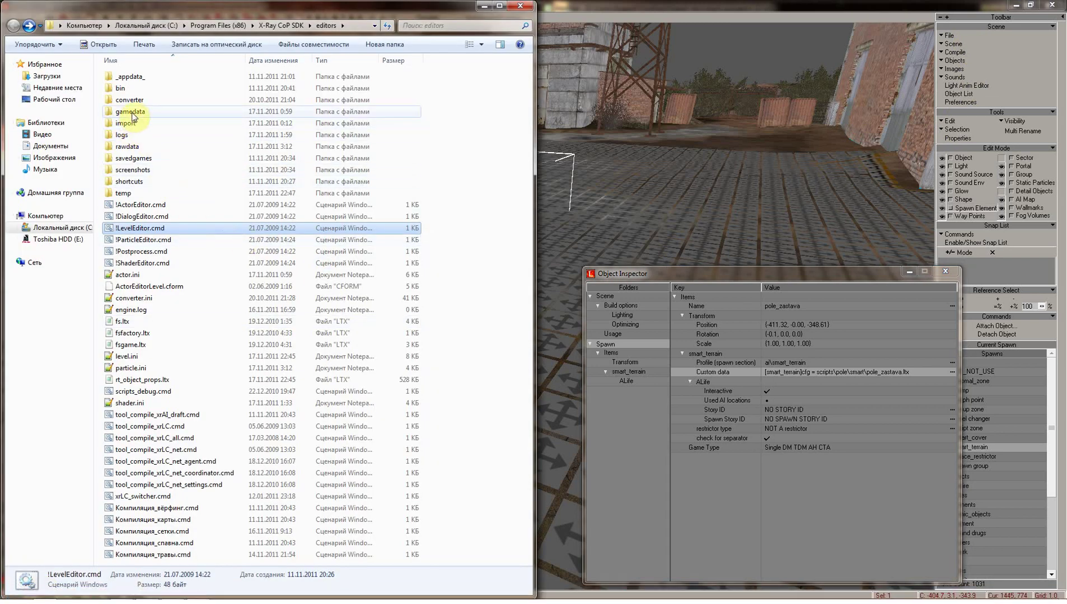
{"action": "double_click", "coordinate": [132, 115]}
{"action": "left_click", "coordinate": [134, 103]}
{"action": "double_click", "coordinate": [134, 103]}
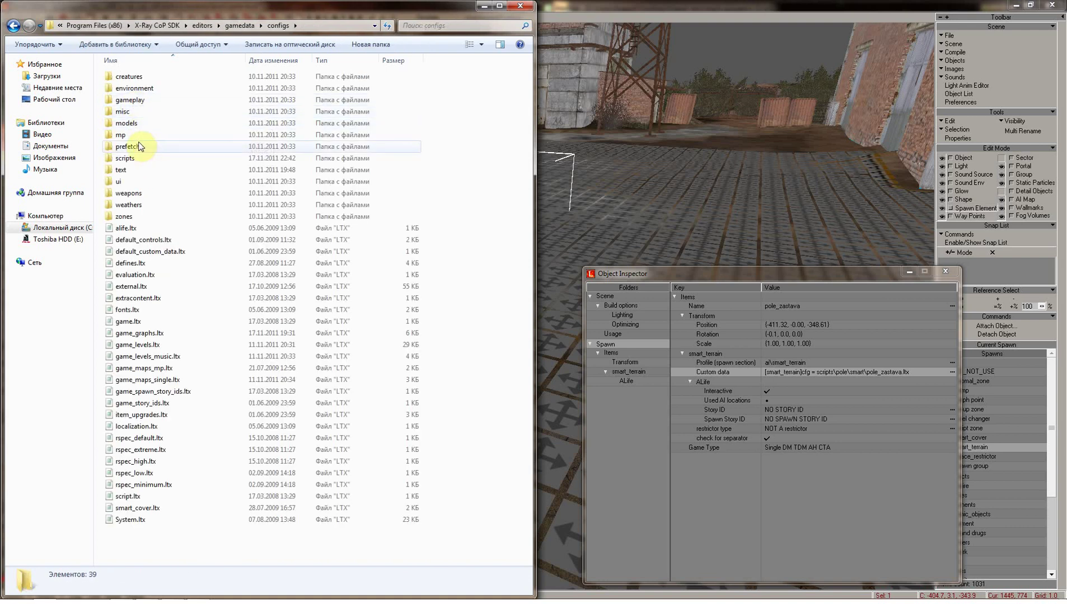
{"action": "double_click", "coordinate": [131, 158]}
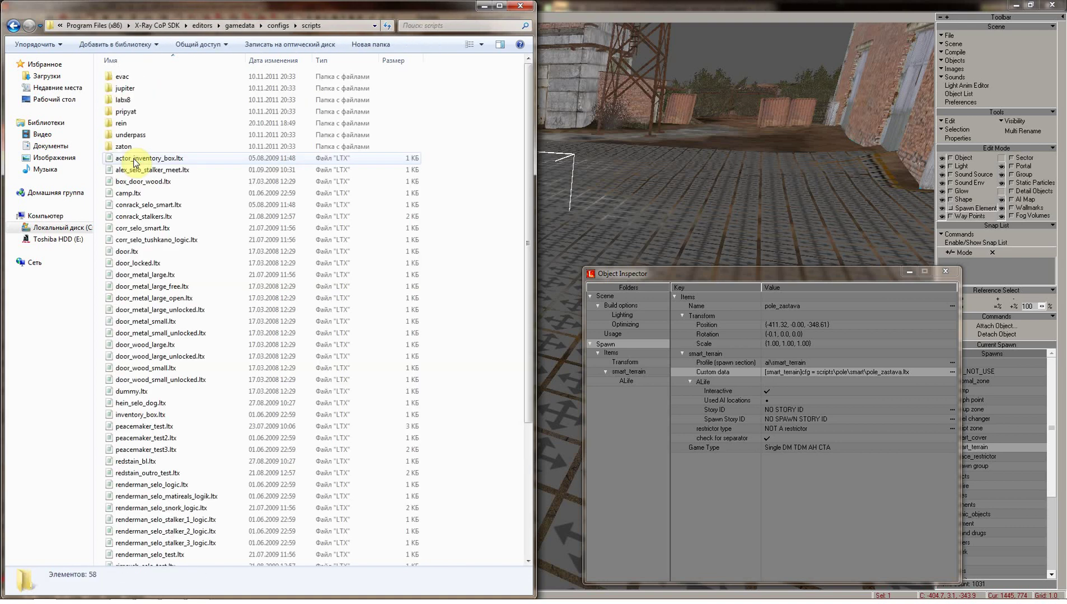
- Create a pole folder in scripts and a smart folder inside it
{"action": "left_click", "coordinate": [375, 44]}
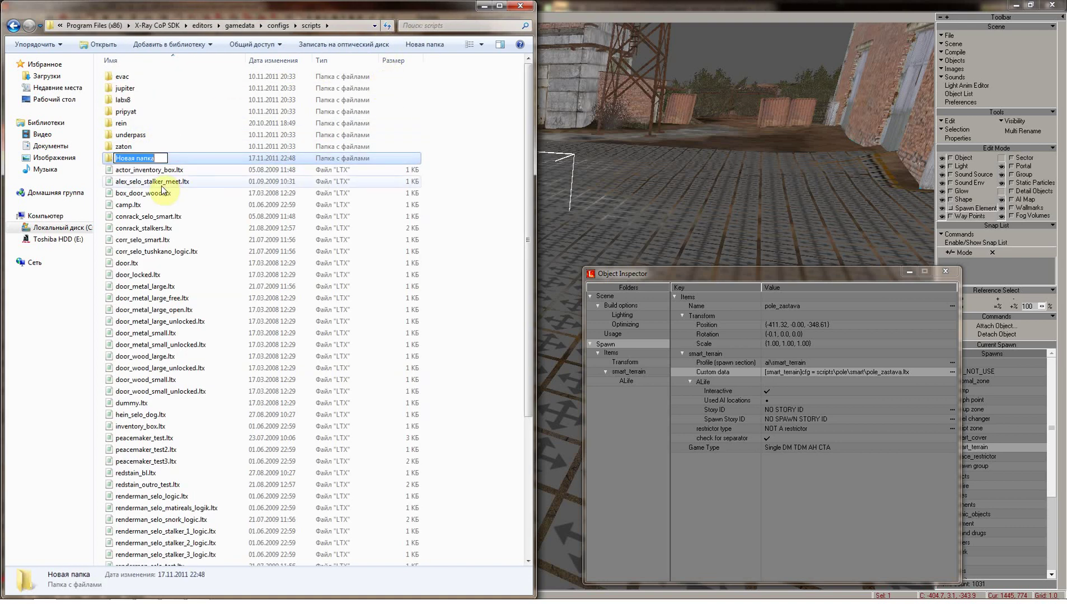
{"action": "type", "text": "pole"}
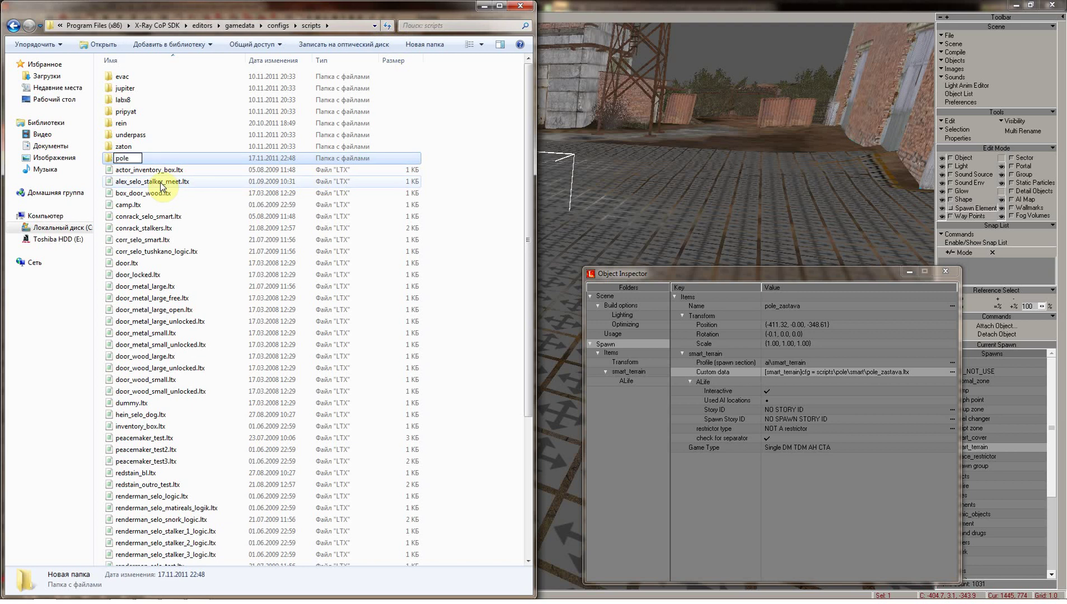
{"action": "key", "text": "Return"}
{"action": "double_click", "coordinate": [123, 111]}
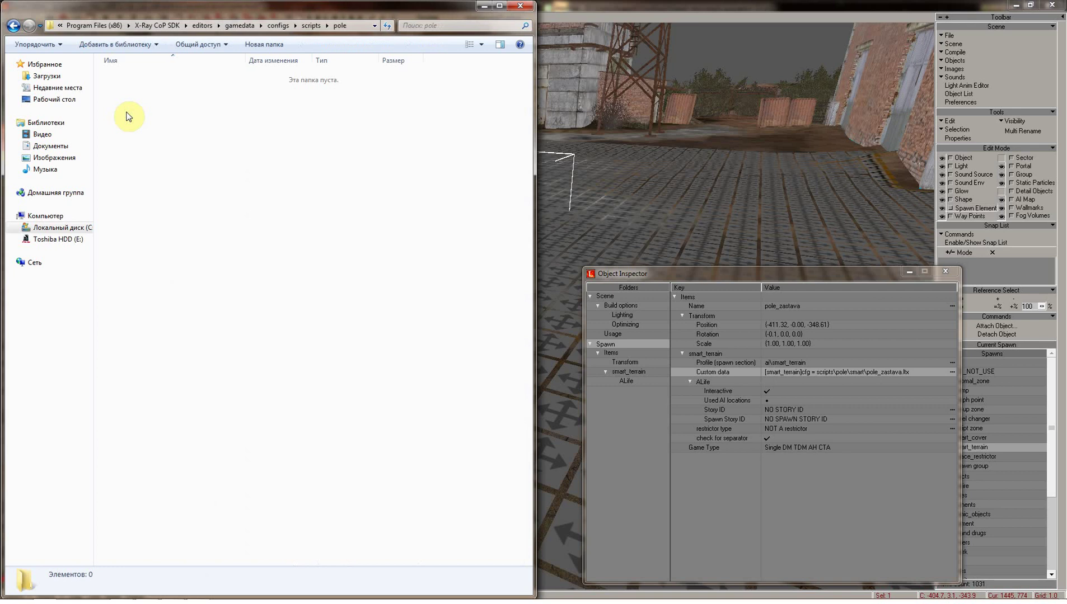
{"action": "left_click", "coordinate": [268, 45]}
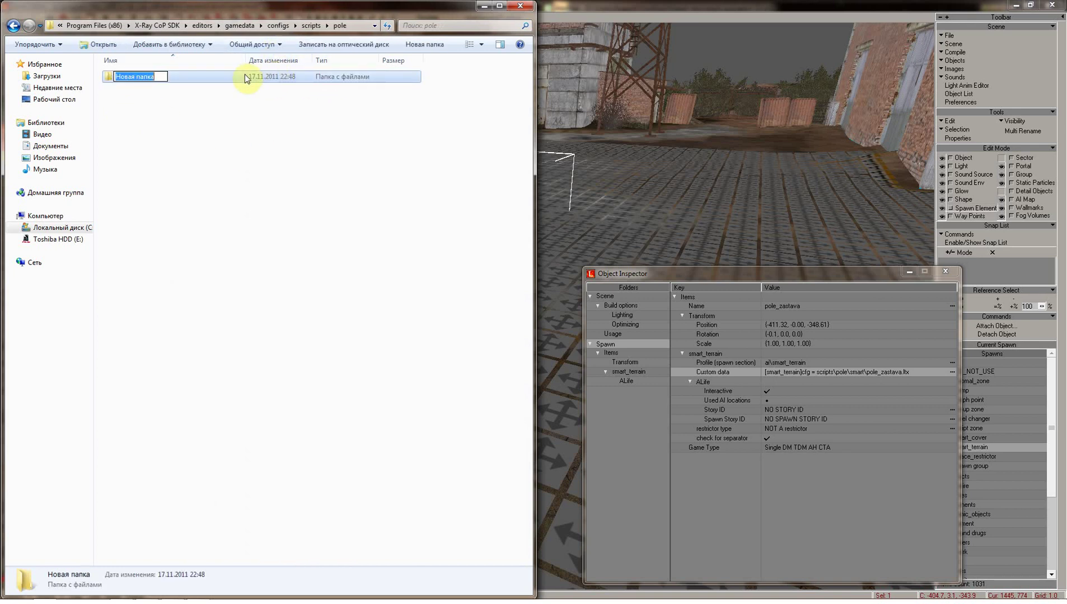
{"action": "type", "text": "smart"}
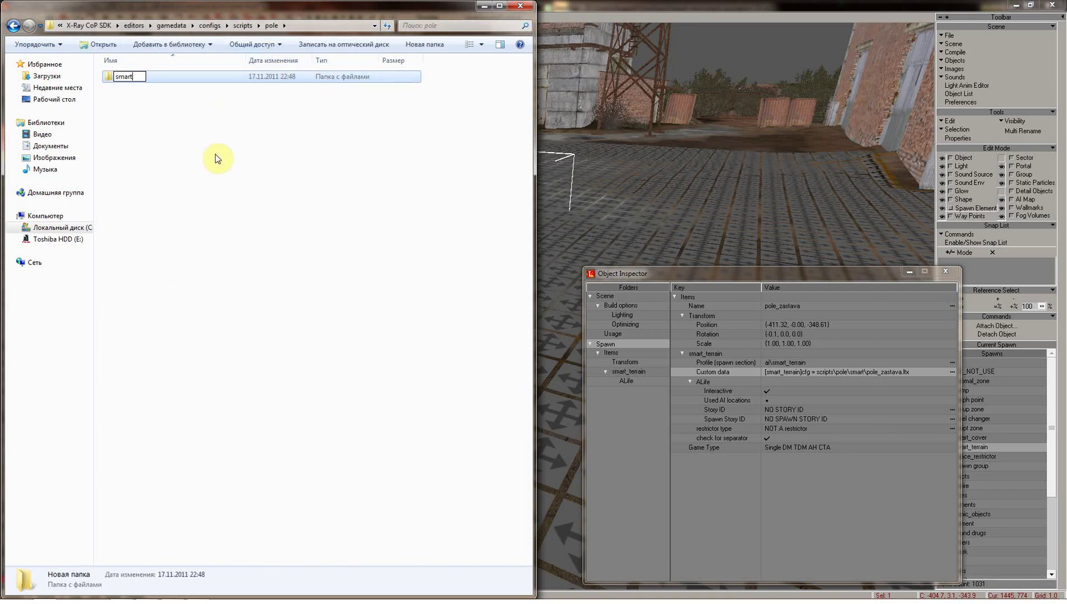
{"action": "key", "text": "Return"}
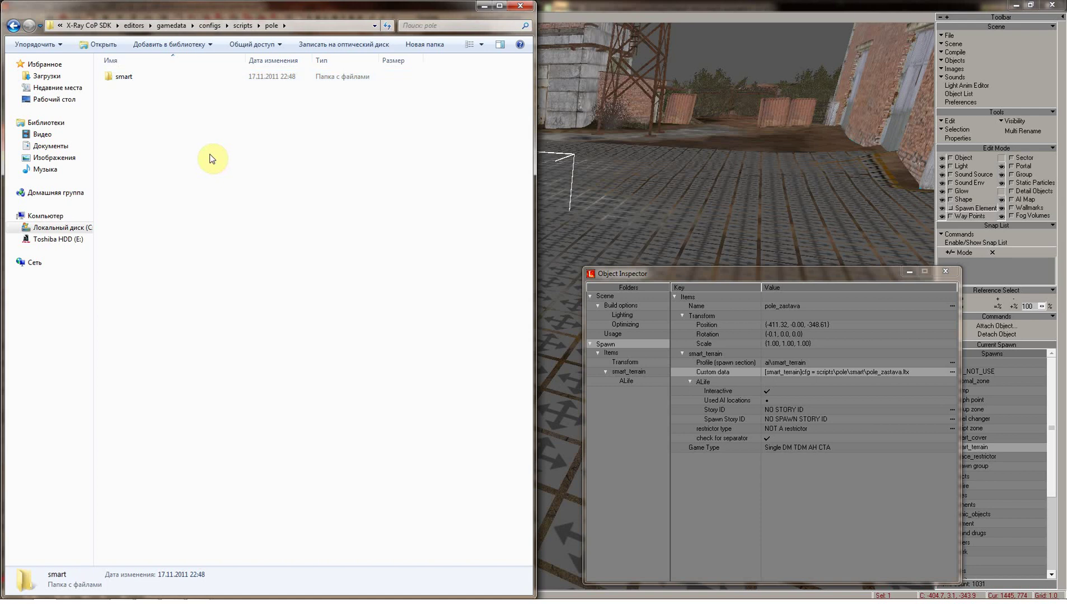
{"action": "double_click", "coordinate": [129, 77]}
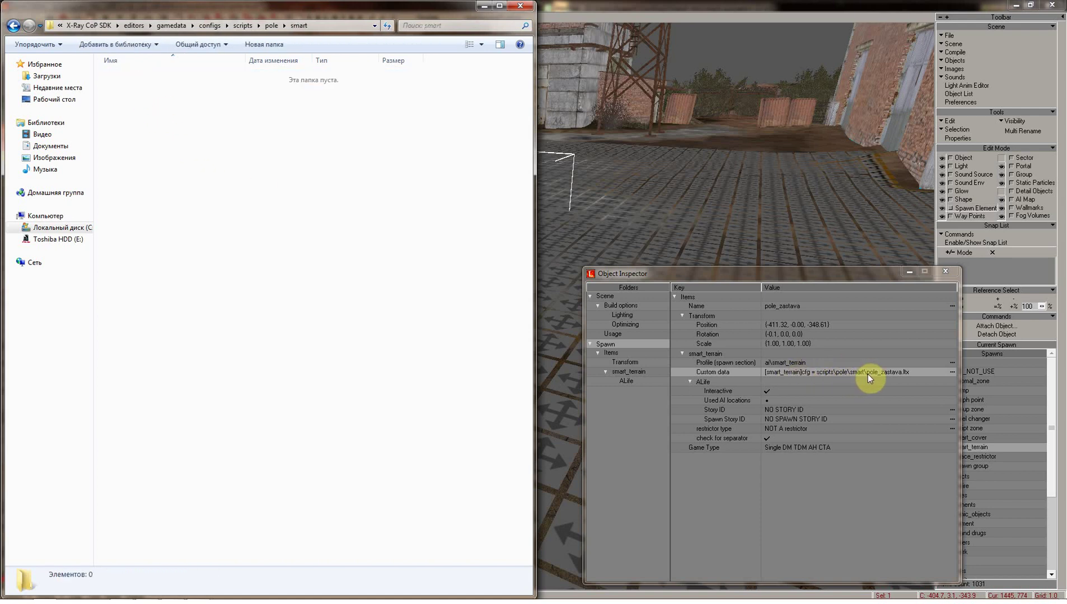
- Create a new text document in smart and rename it pole_zastava.ltx
{"action": "right_click", "coordinate": [262, 150]}
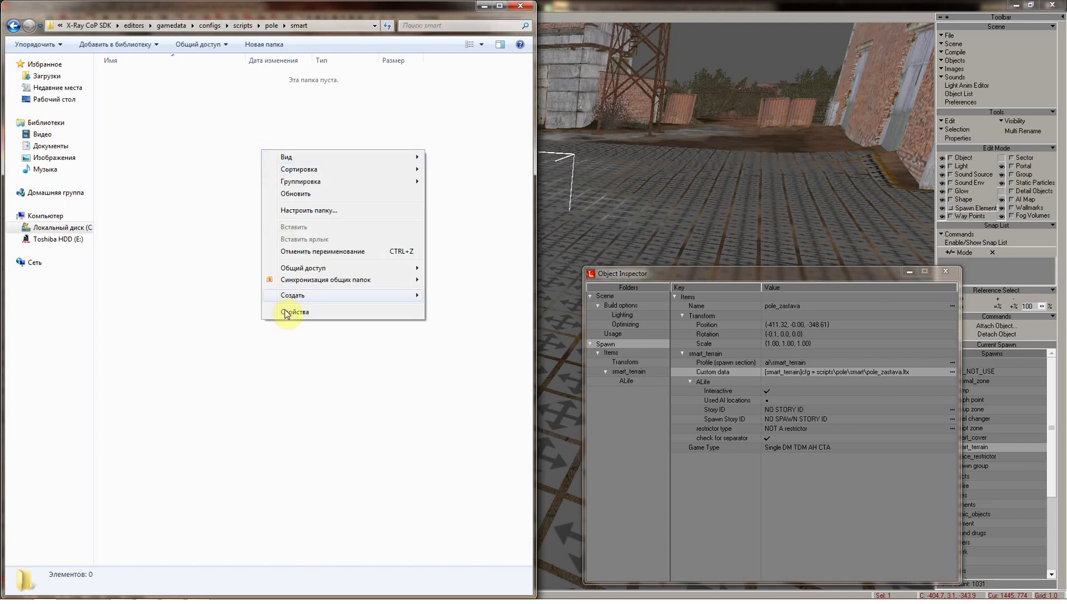
{"action": "mouse_move", "coordinate": [309, 295]}
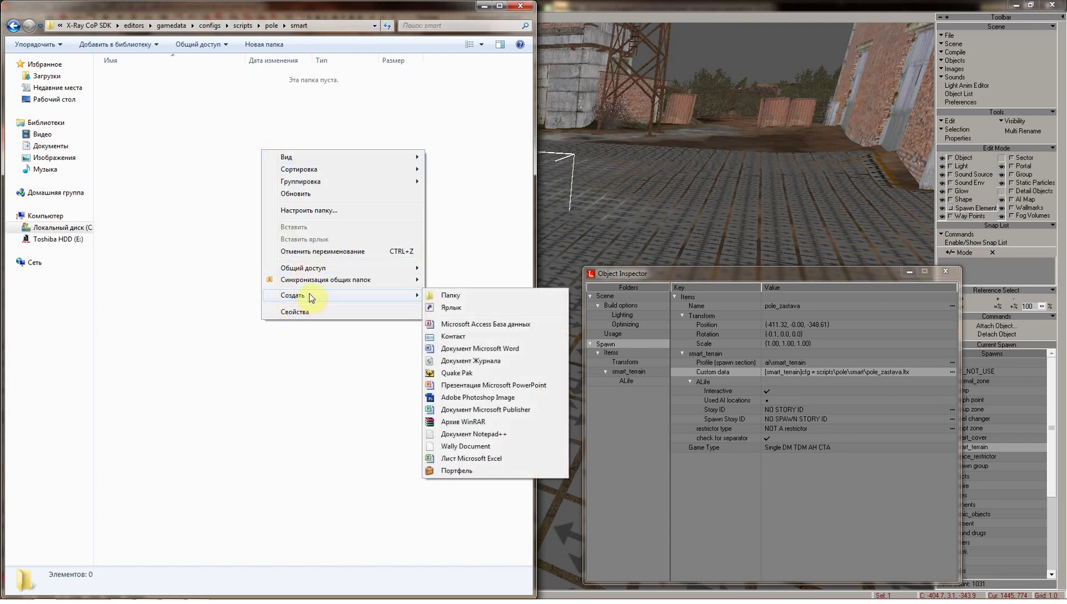
{"action": "left_click", "coordinate": [477, 435]}
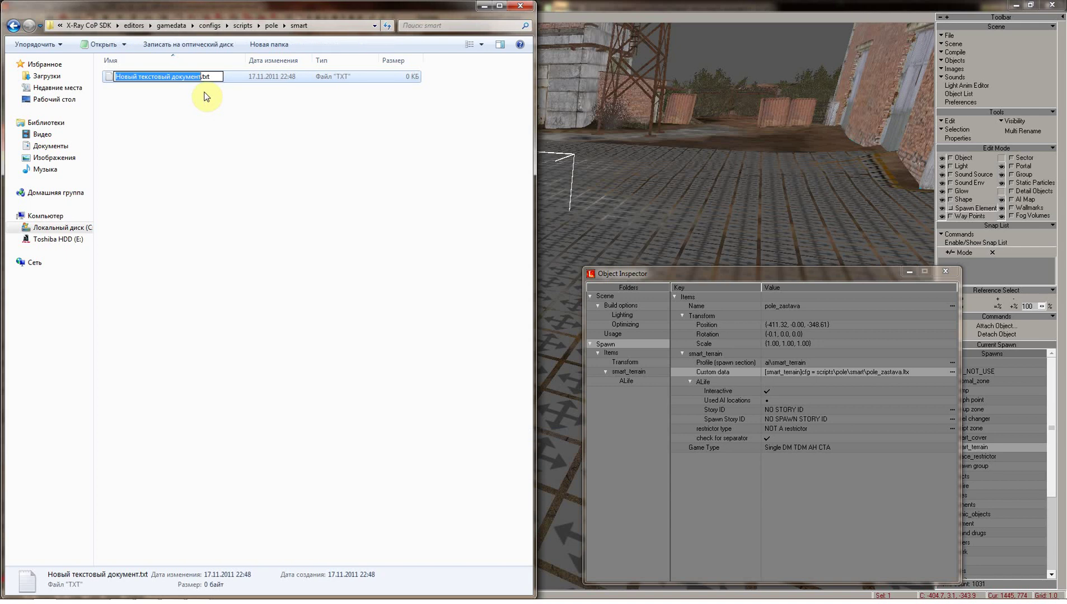
{"action": "type", "text": "pole_zastav"}
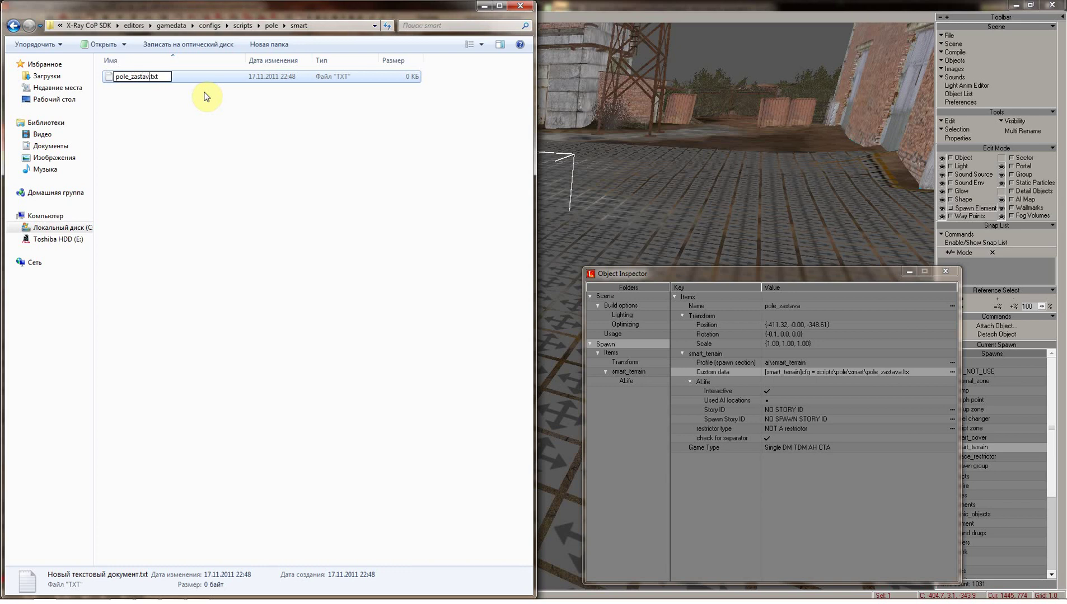
{"action": "left_click", "coordinate": [161, 76]}
{"action": "key", "text": "BackSpace"}
{"action": "key", "text": "BackSpace"}
{"action": "key", "text": "BackSpace"}
{"action": "type", "text": "ltx"}
{"action": "key", "text": "Return"}
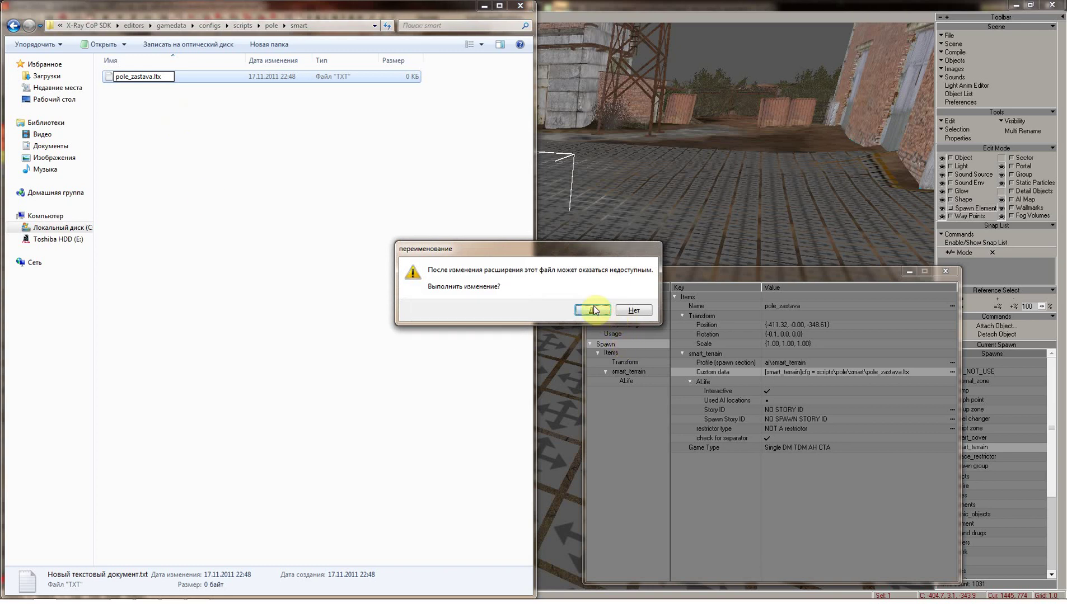
{"action": "left_click", "coordinate": [594, 311]}
{"action": "left_click", "coordinate": [149, 159]}
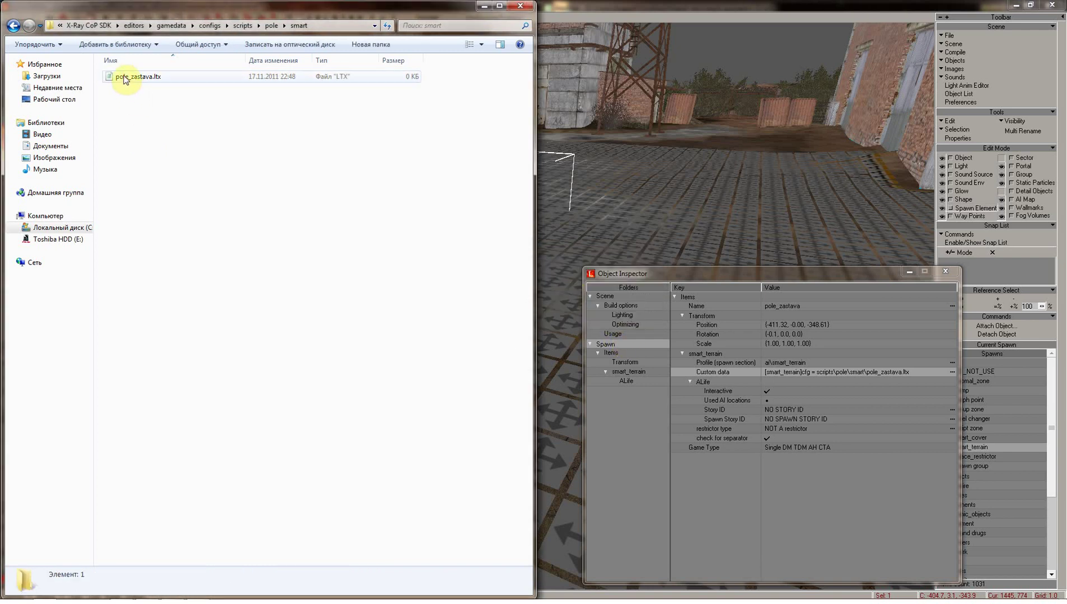
{"action": "double_click", "coordinate": [132, 80]}
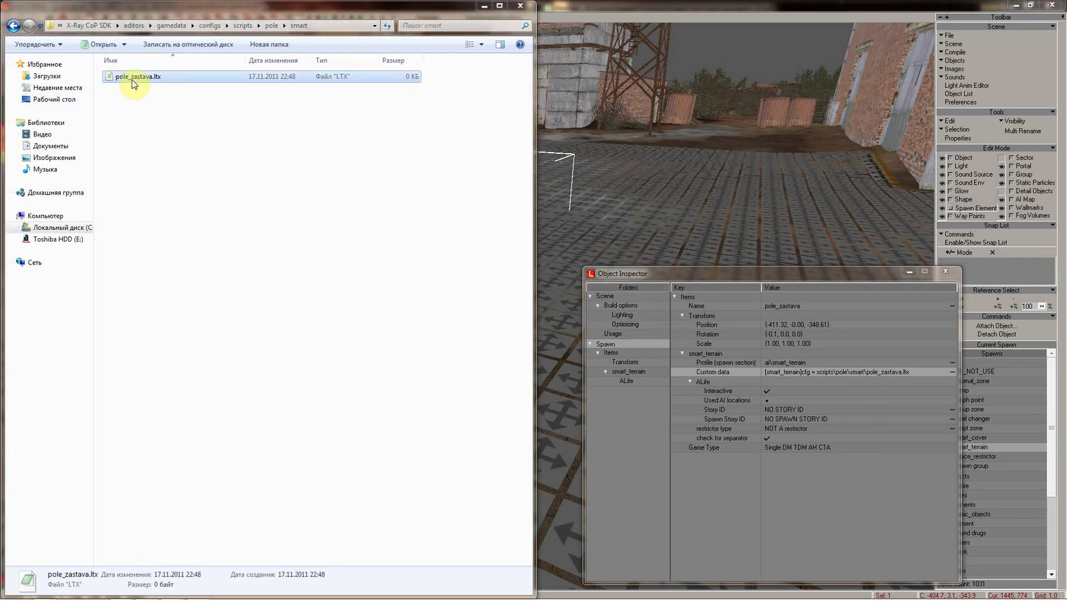
- Copy the pole_zastava section, lines 19–21, from the notes document
{"action": "left_click_drag", "start_coordinate": [702, 69], "coordinate": [445, 63]}
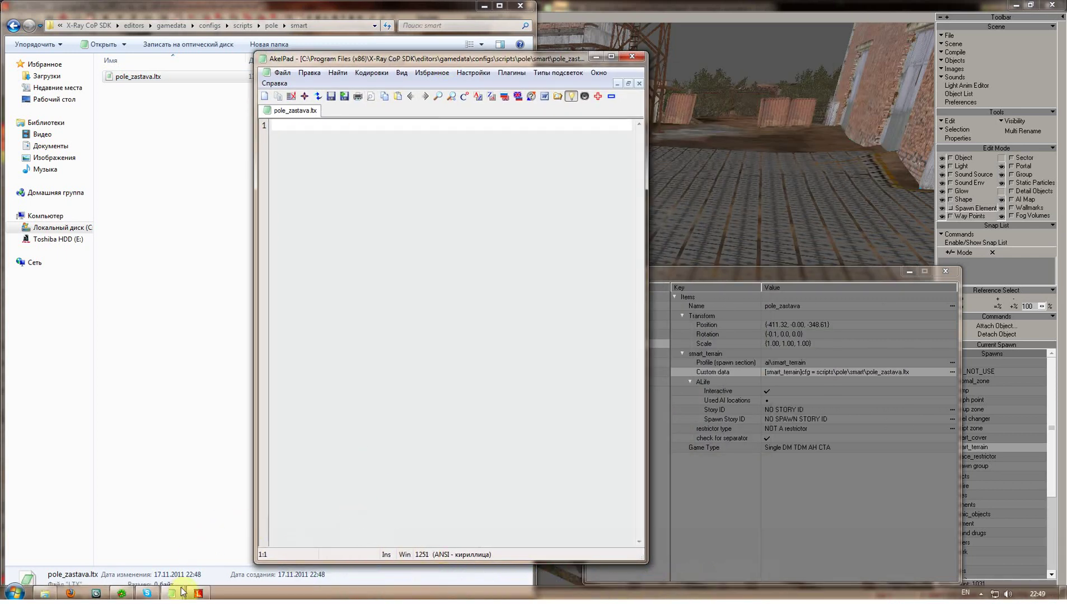
{"action": "mouse_move", "coordinate": [177, 595]}
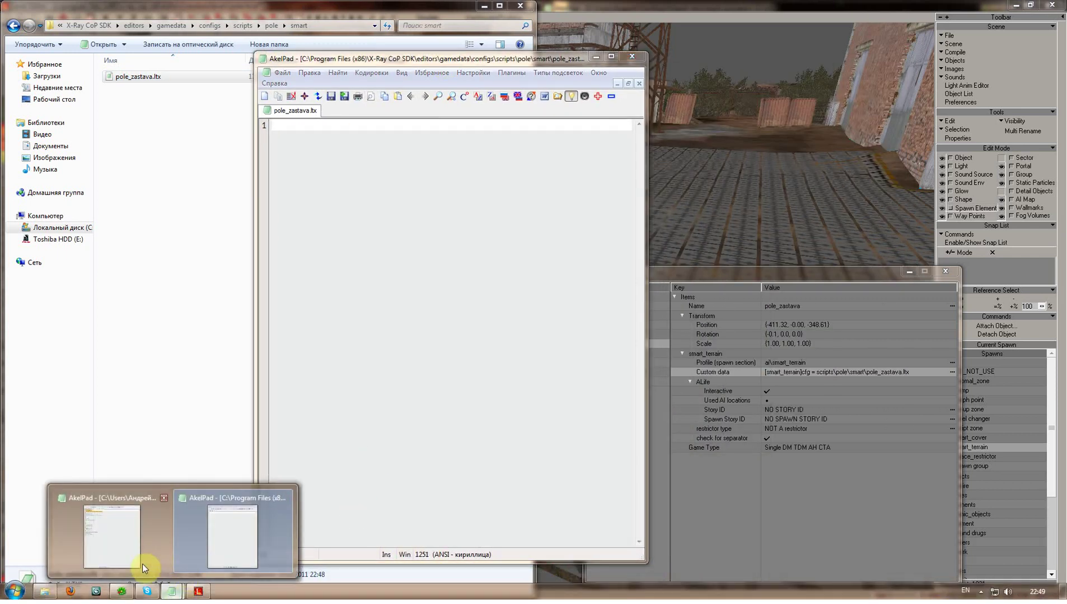
{"action": "left_click", "coordinate": [132, 560]}
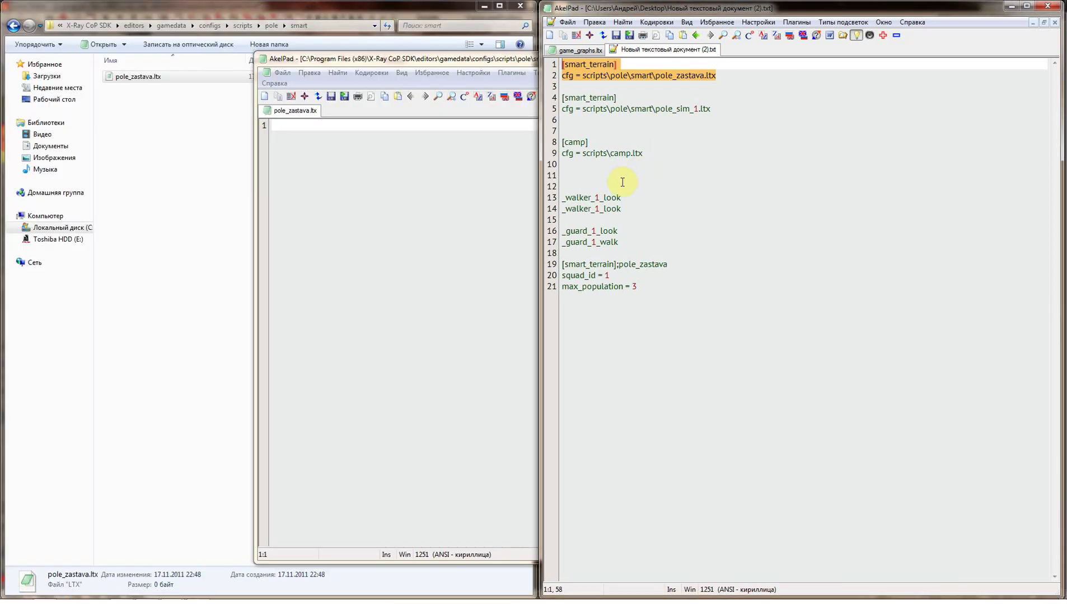
{"action": "left_click_drag", "start_coordinate": [644, 291], "coordinate": [560, 263]}
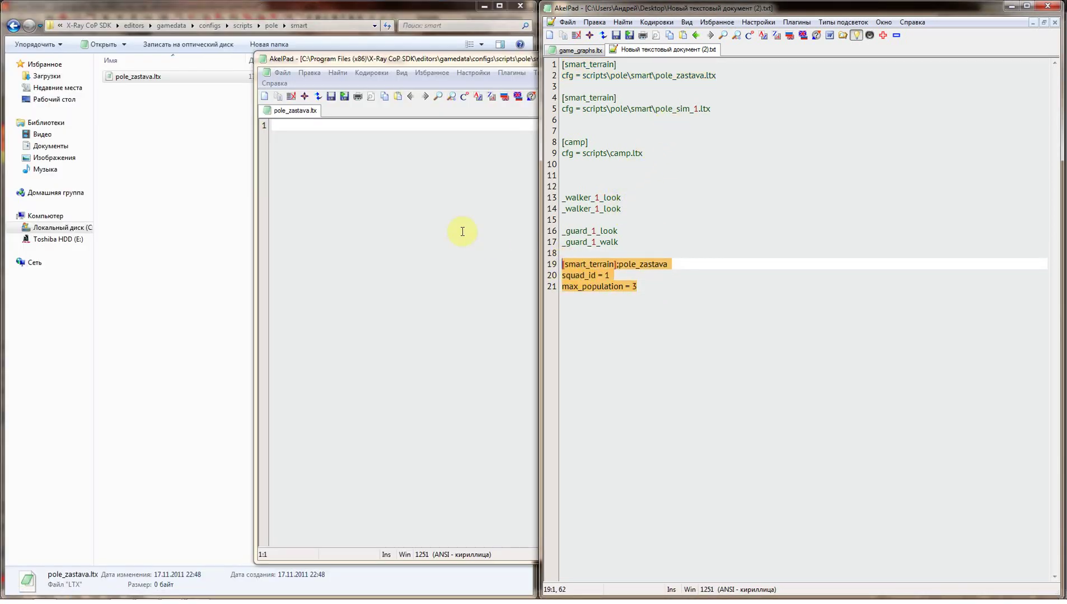
- Paste the [smart_terrain];pole_zastava section with squad_id = 1 and max_population = 3 into pole_zastava.ltx
{"action": "left_click", "coordinate": [396, 200]}
{"action": "type", "text": "[smart_terrain];pole_zastava squad_id = 1 max_population = 3"}
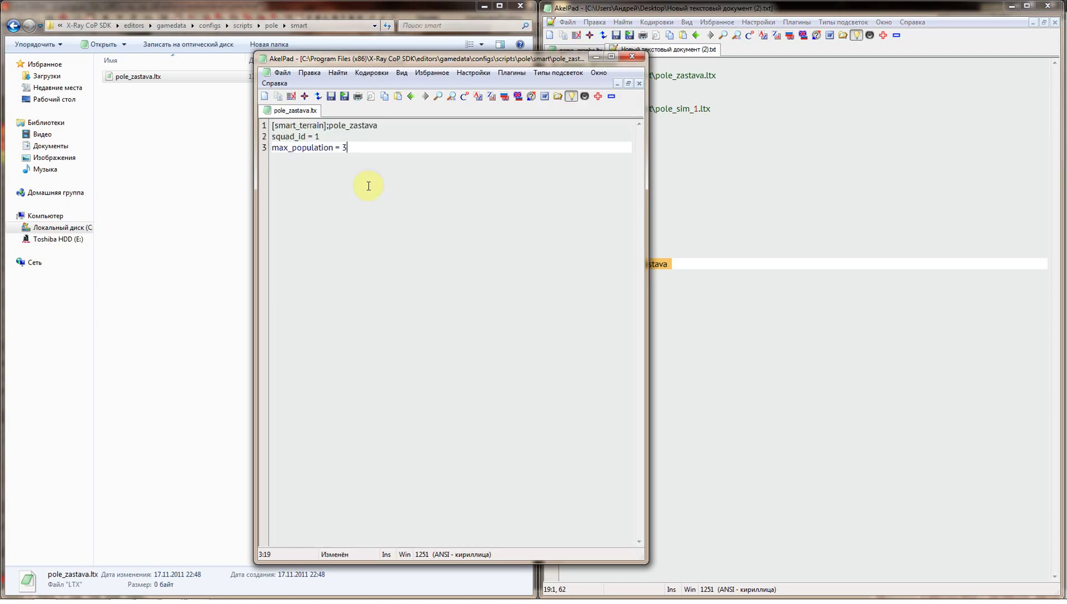
{"action": "left_click_drag", "start_coordinate": [328, 125], "coordinate": [272, 126]}
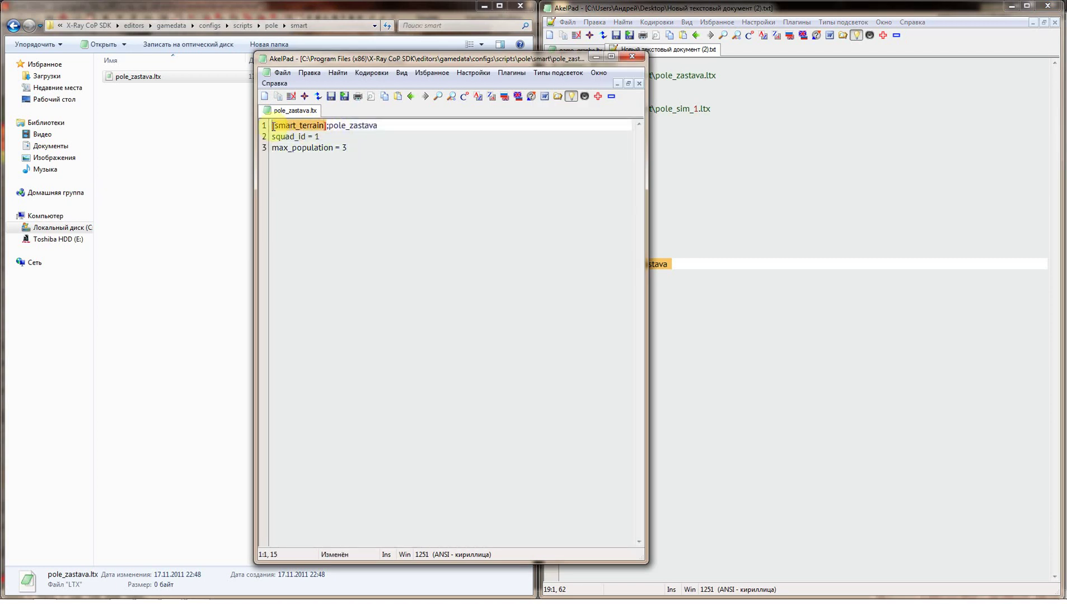
{"action": "left_click_drag", "start_coordinate": [378, 126], "coordinate": [332, 127]}
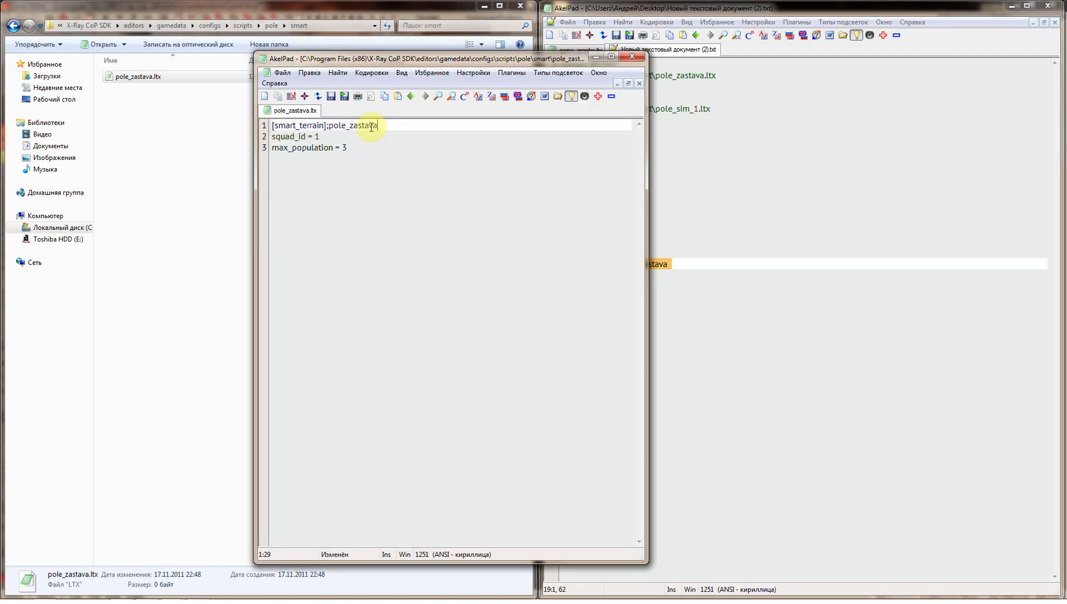
{"action": "left_click", "coordinate": [327, 127]}
{"action": "left_click_drag", "start_coordinate": [378, 126], "coordinate": [333, 128]}
{"action": "left_click_drag", "start_coordinate": [386, 134], "coordinate": [331, 126]}
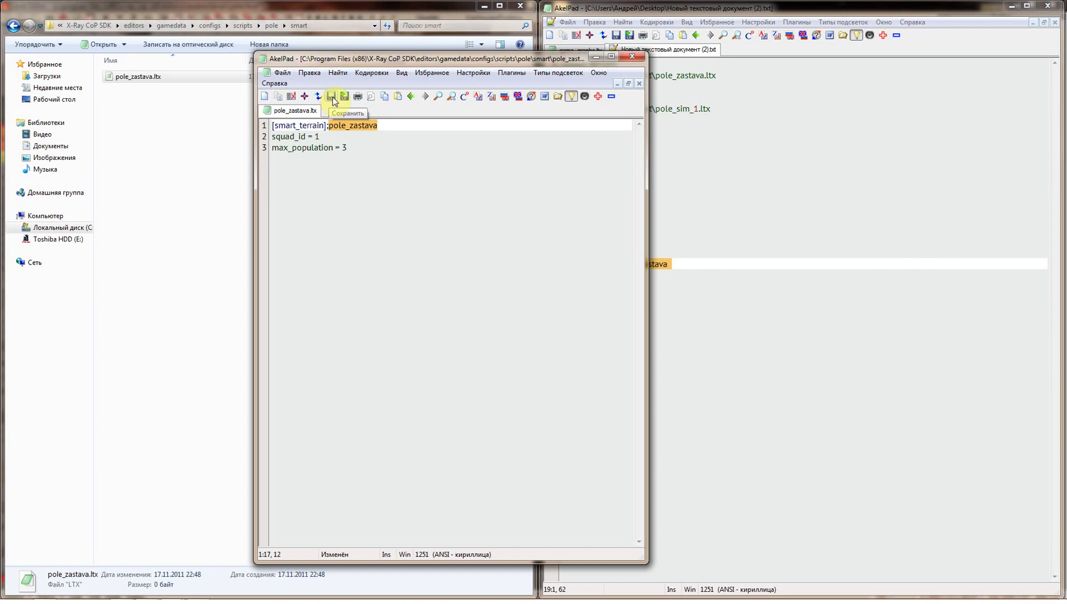
- Save and close pole_zastava.ltx, returning to the Level Editor's smart terrain dome
{"action": "left_click", "coordinate": [333, 97]}
{"action": "left_click", "coordinate": [631, 57]}
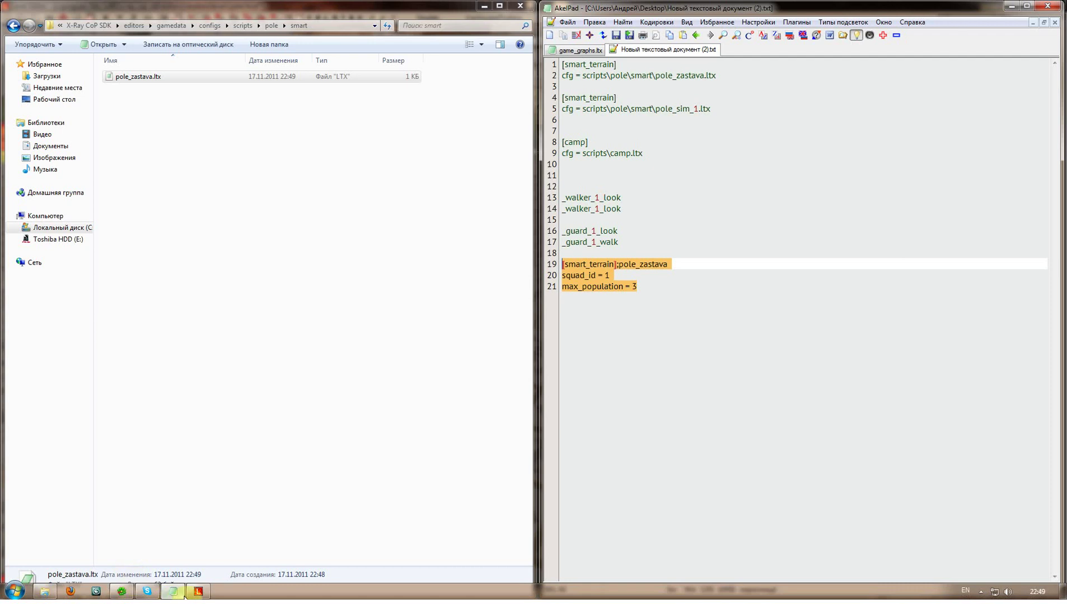
{"action": "left_click", "coordinate": [199, 595]}
{"action": "left_click_drag", "start_coordinate": [431, 356], "coordinate": [417, 342], "text": "shift"}
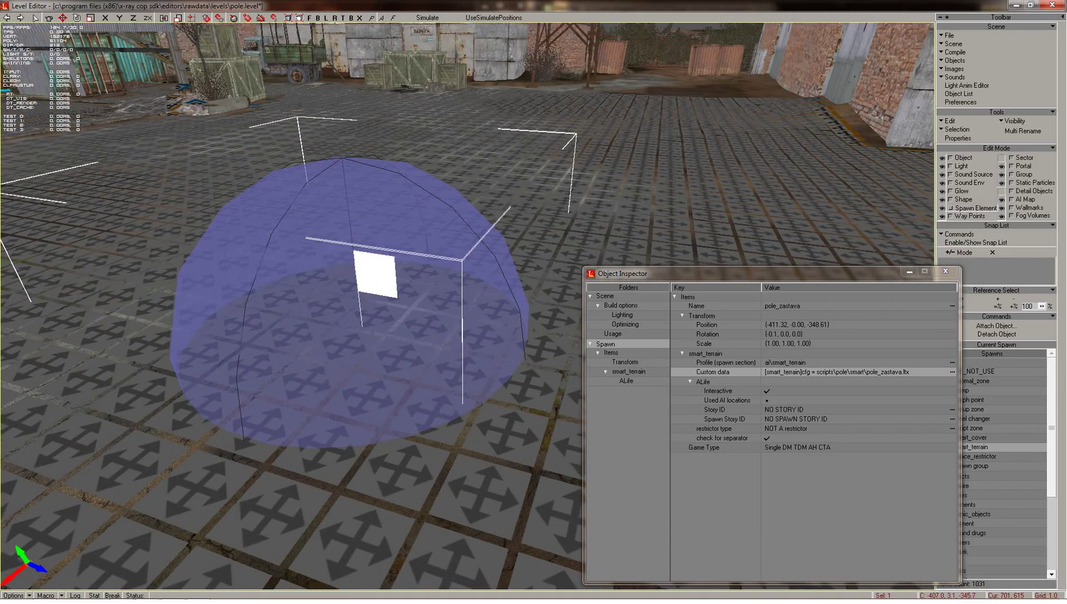
- In Add mode, place an ai graph point spawn at the centre of the pole_zastava smart terrain dome
{"action": "mouse_move", "coordinate": [417, 343]}
{"action": "left_mouse_down", "text": "shift"}
{"action": "mouse_move", "coordinate": [389, 339]}
{"action": "mouse_move", "coordinate": [540, 345]}
{"action": "left_mouse_up", "text": "shift"}
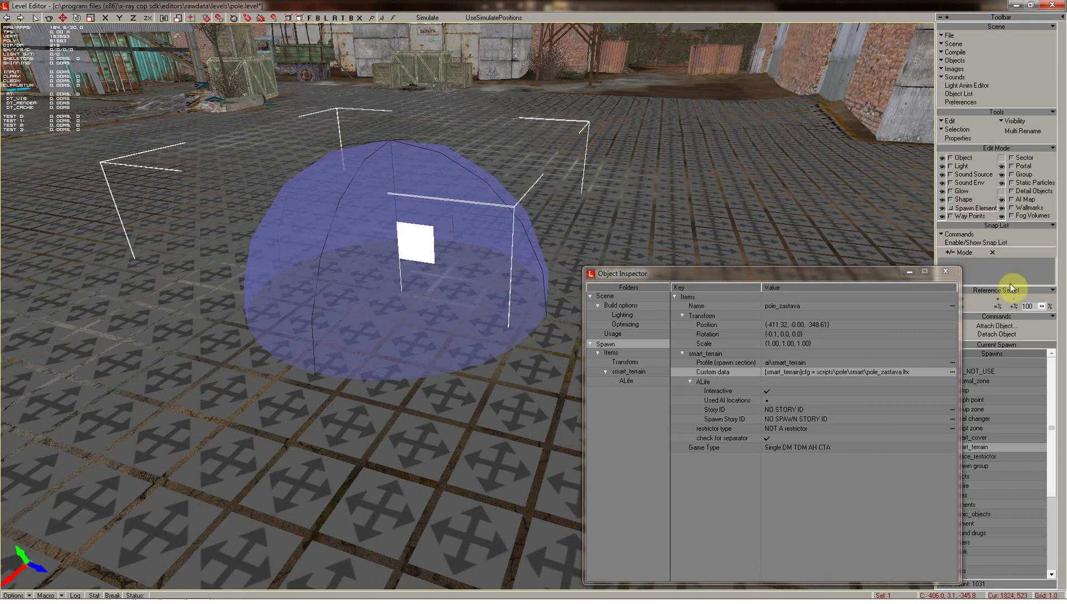
{"action": "left_click", "coordinate": [945, 271]}
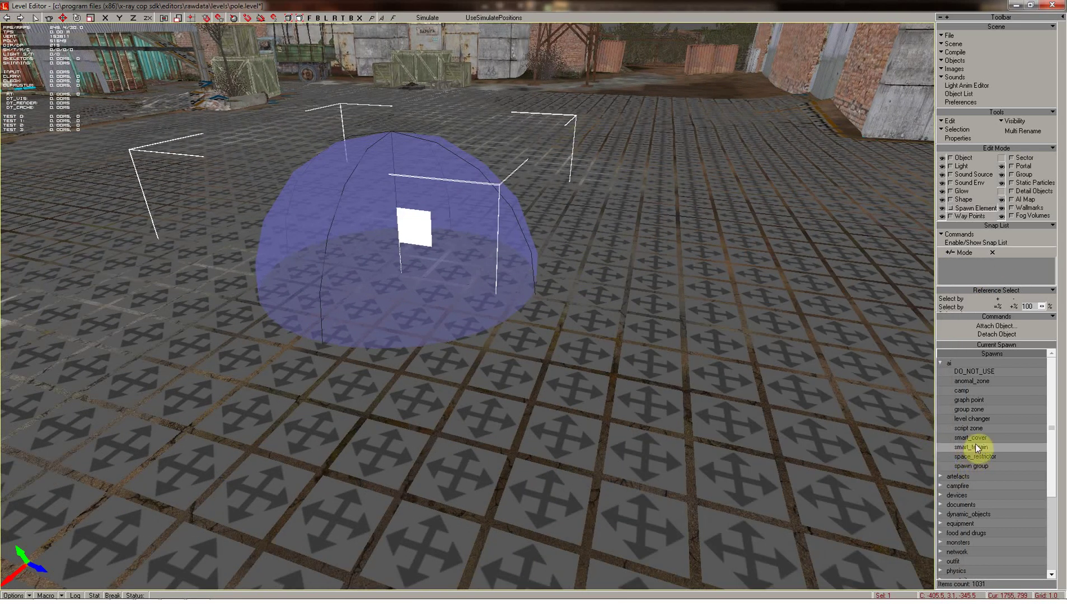
{"action": "left_click", "coordinate": [970, 401]}
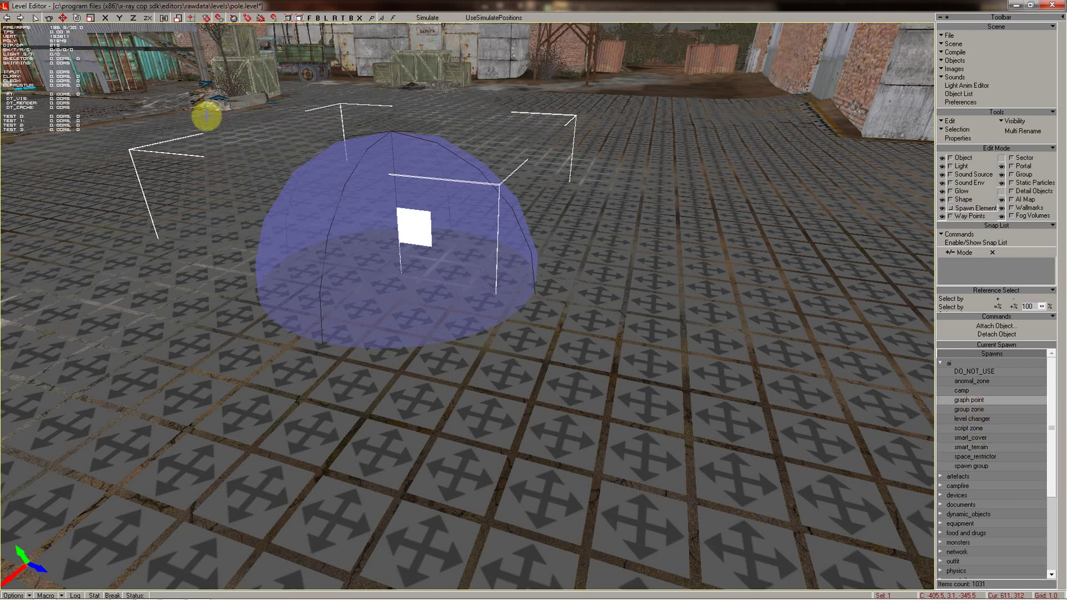
{"action": "left_click", "coordinate": [48, 17]}
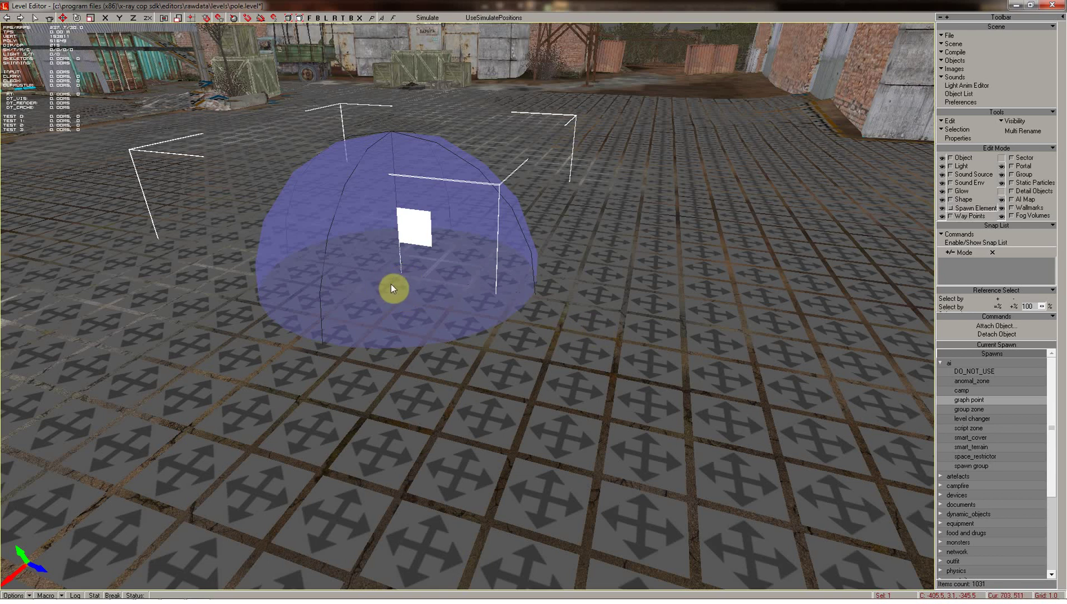
{"action": "mouse_move", "coordinate": [472, 328]}
{"action": "left_mouse_down", "text": "shift"}
{"action": "mouse_move", "coordinate": [468, 311]}
{"action": "mouse_move", "coordinate": [417, 292]}
{"action": "left_mouse_up", "text": "shift"}
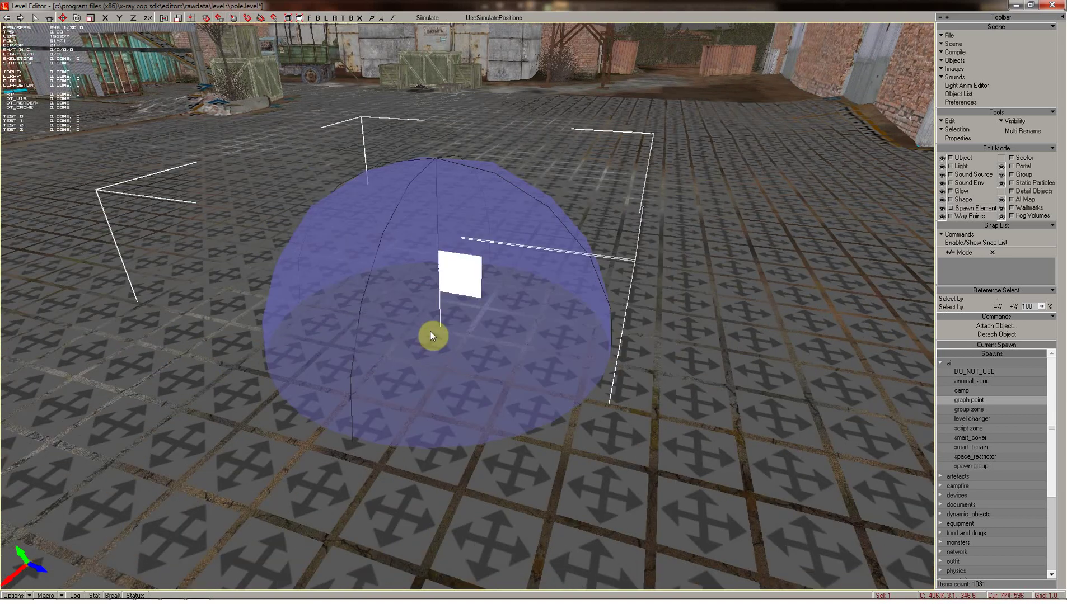
{"action": "left_click", "coordinate": [433, 328]}
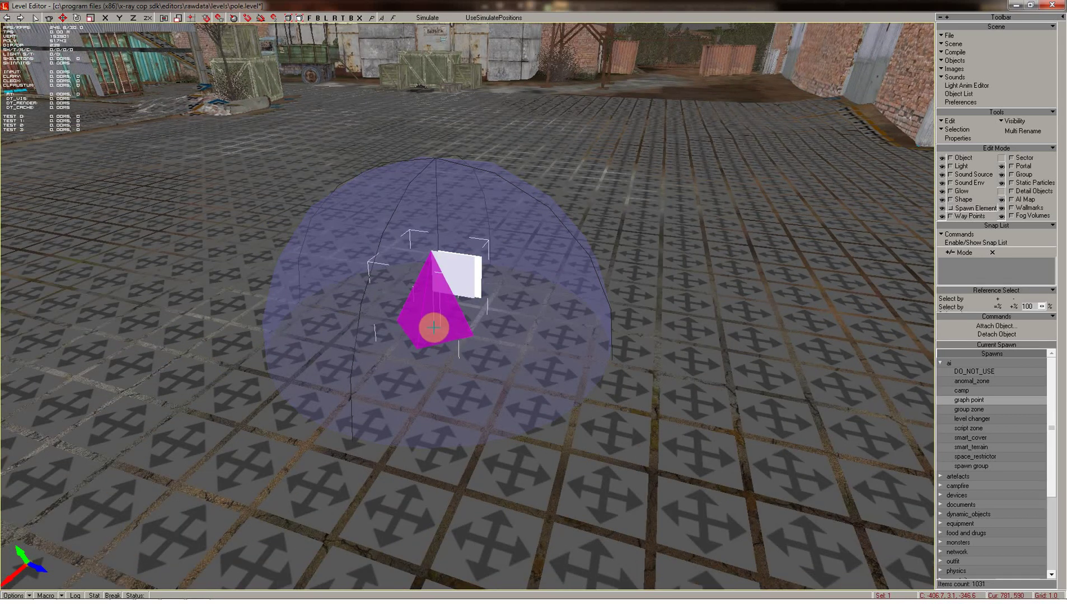
- Set Location 4 of the new pole_graph_point to pole_zastava in its properties
{"action": "double_click", "coordinate": [433, 327]}
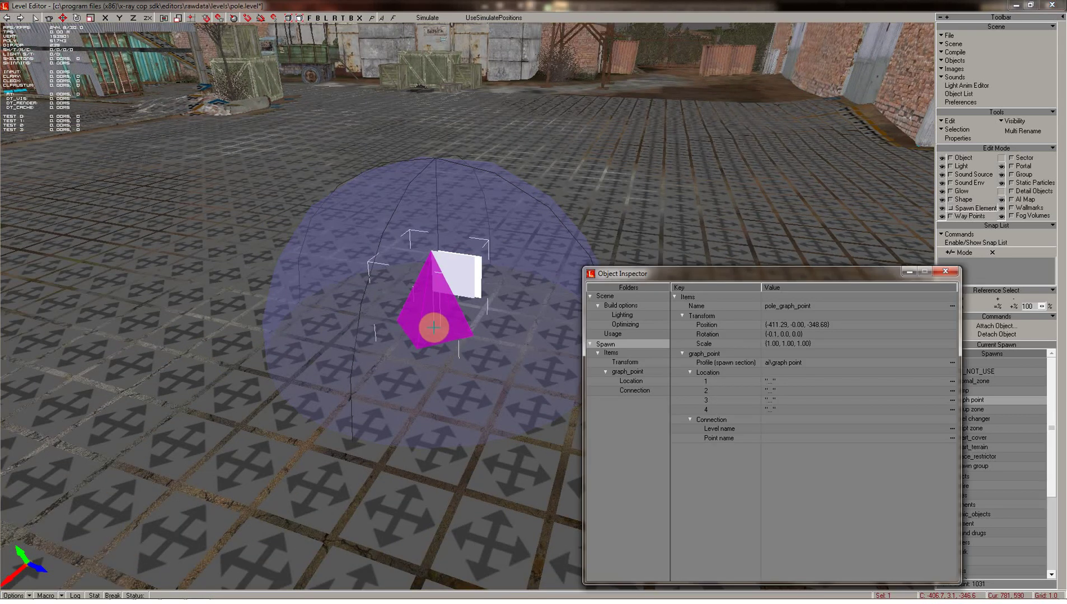
{"action": "mouse_move", "coordinate": [821, 275]}
{"action": "left_mouse_down"}
{"action": "mouse_move", "coordinate": [790, 146]}
{"action": "mouse_move", "coordinate": [813, 114]}
{"action": "mouse_move", "coordinate": [795, 155]}
{"action": "left_mouse_up"}
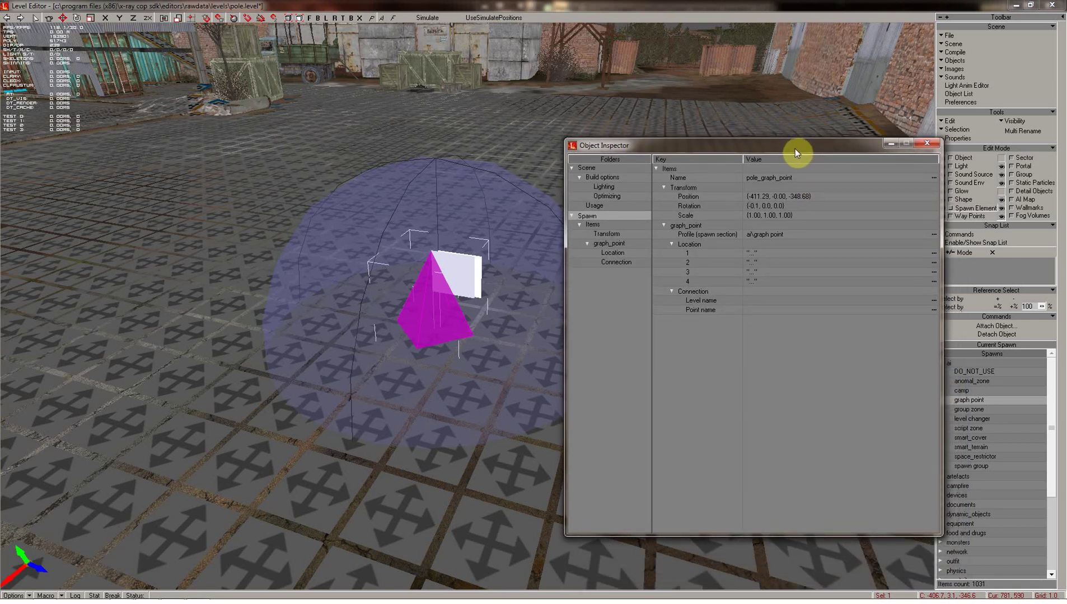
{"action": "left_click", "coordinate": [766, 283]}
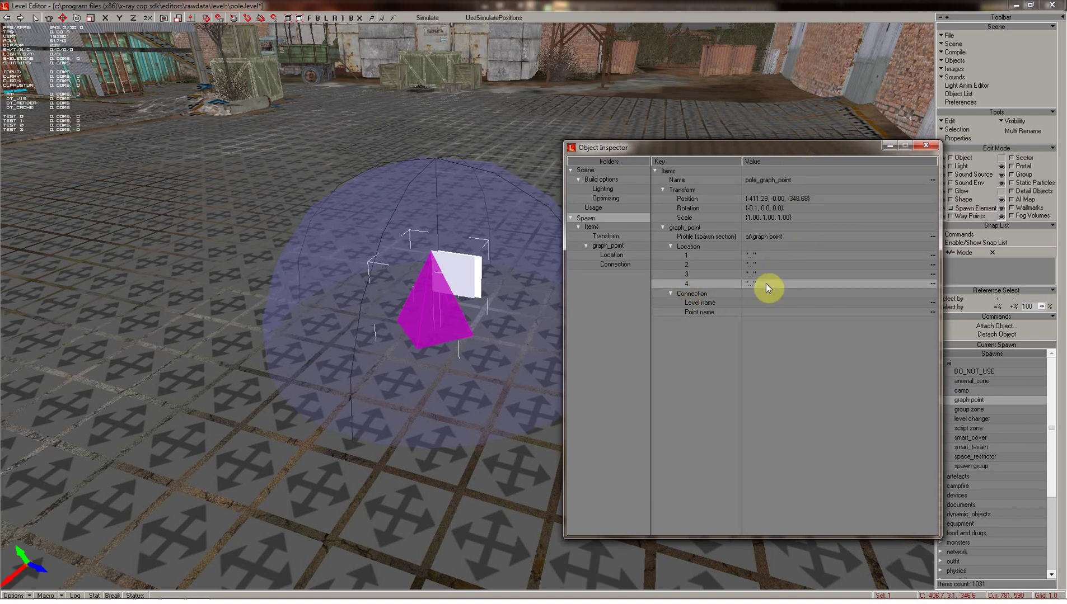
{"action": "left_click", "coordinate": [766, 283]}
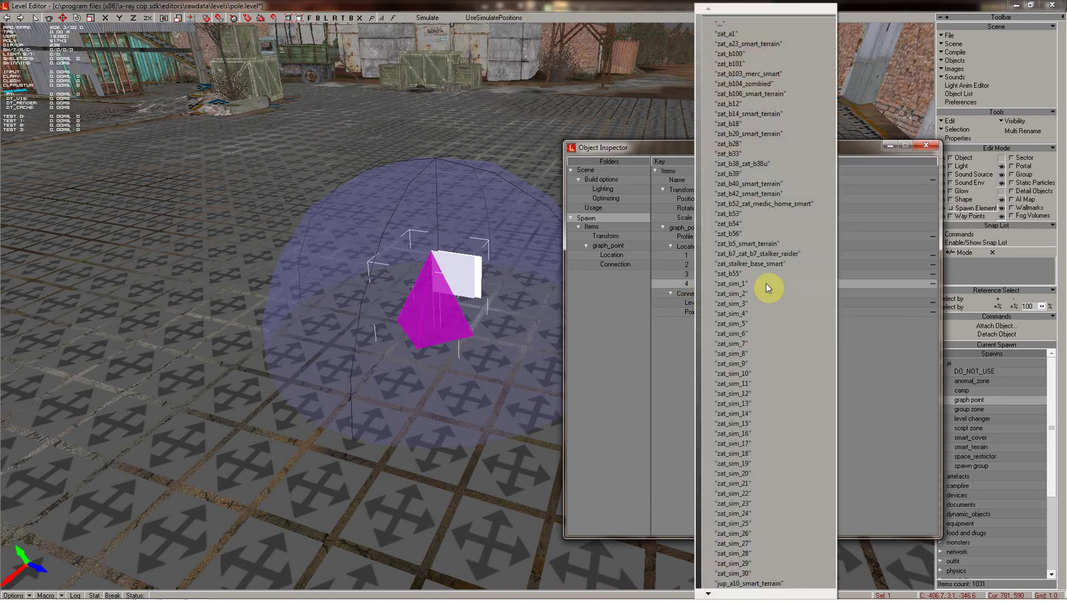
{"action": "left_click", "coordinate": [708, 594]}
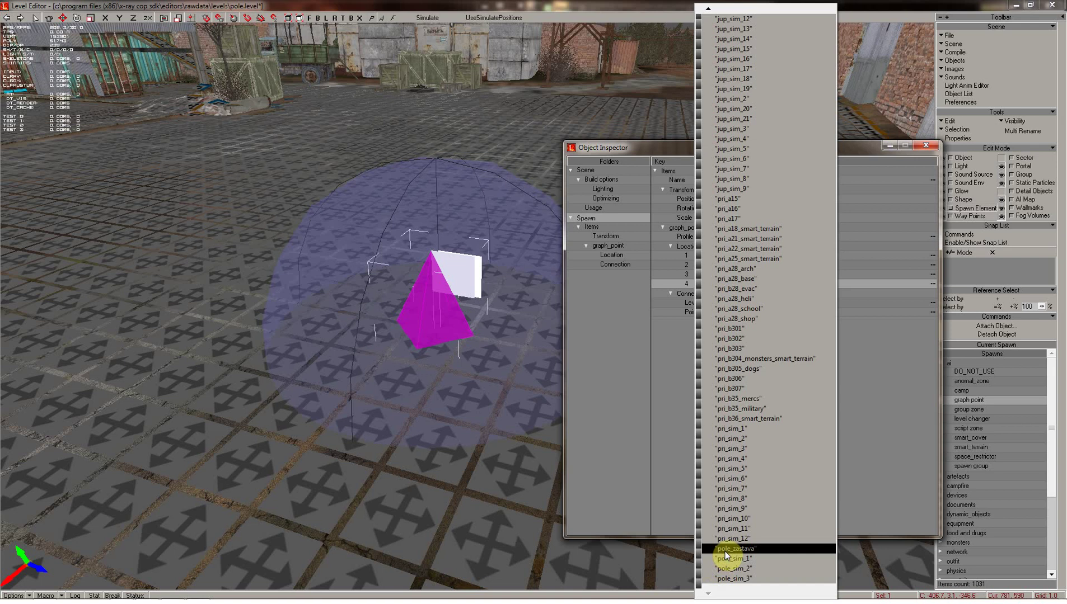
{"action": "left_click", "coordinate": [730, 554]}
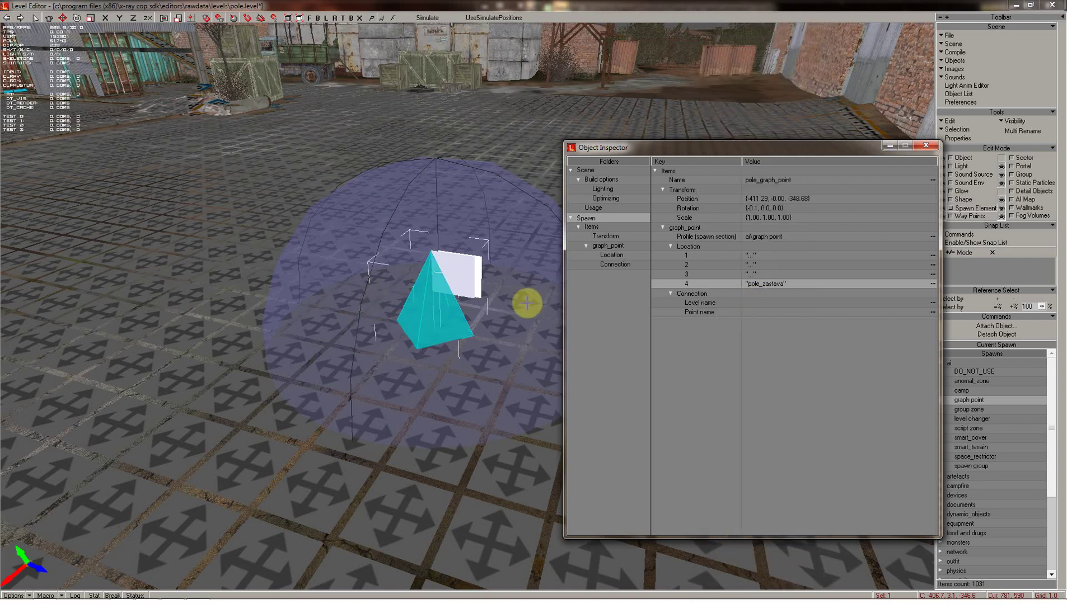
- Deselect the graph point and add a smart_terrain spawn on the open grass near the trees
{"action": "left_click", "coordinate": [926, 146]}
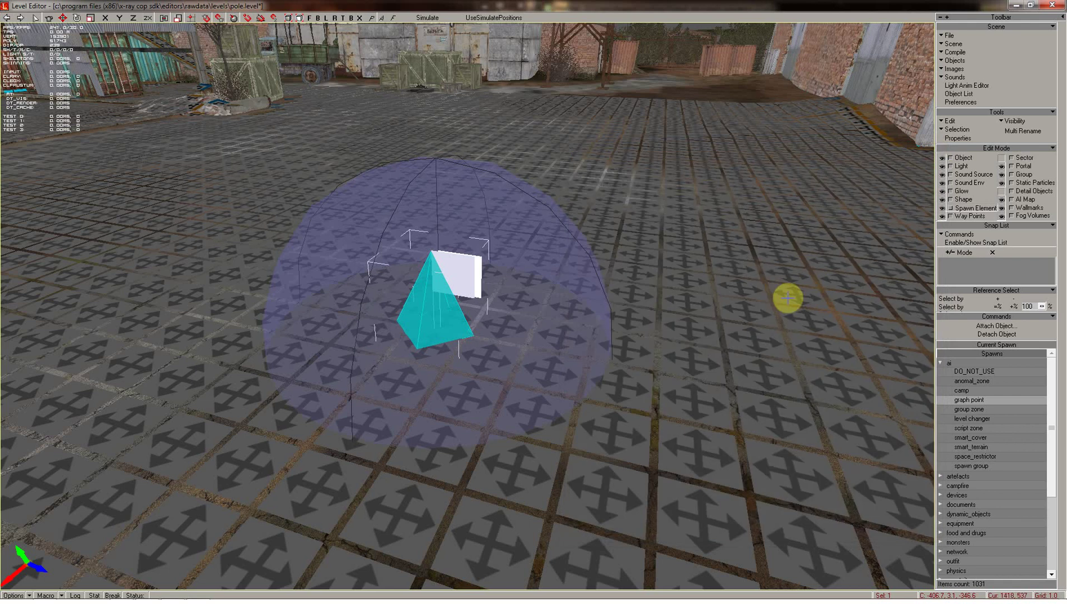
{"action": "left_click", "coordinate": [781, 302]}
{"action": "mouse_move", "coordinate": [659, 347]}
{"action": "left_mouse_down", "text": "shift"}
{"action": "mouse_move", "coordinate": [644, 325]}
{"action": "mouse_move", "coordinate": [613, 382]}
{"action": "mouse_move", "coordinate": [697, 390]}
{"action": "left_mouse_up", "text": "shift"}
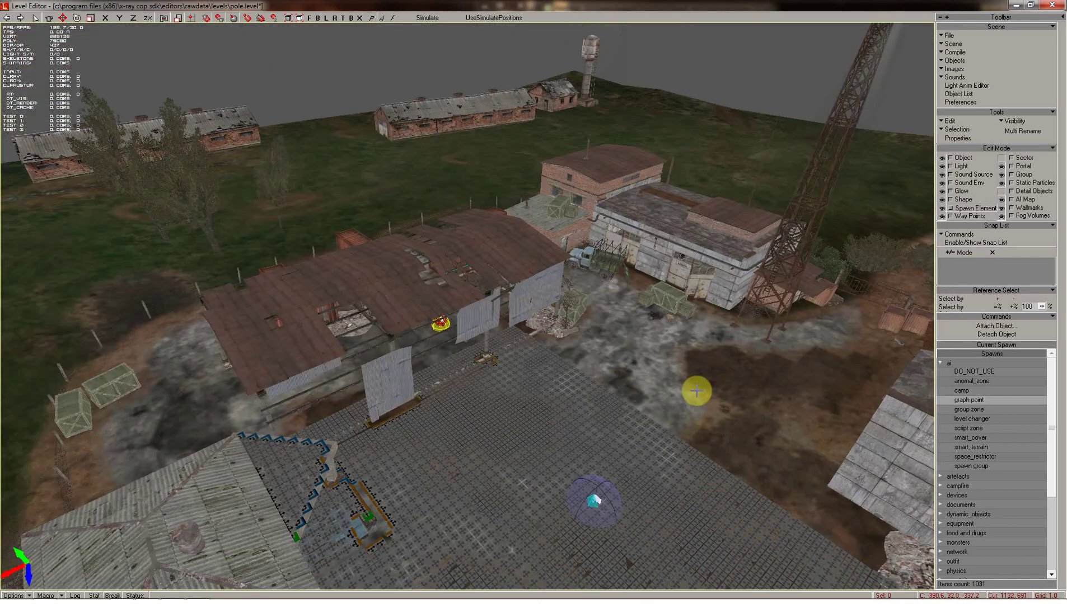
{"action": "left_click", "coordinate": [983, 448]}
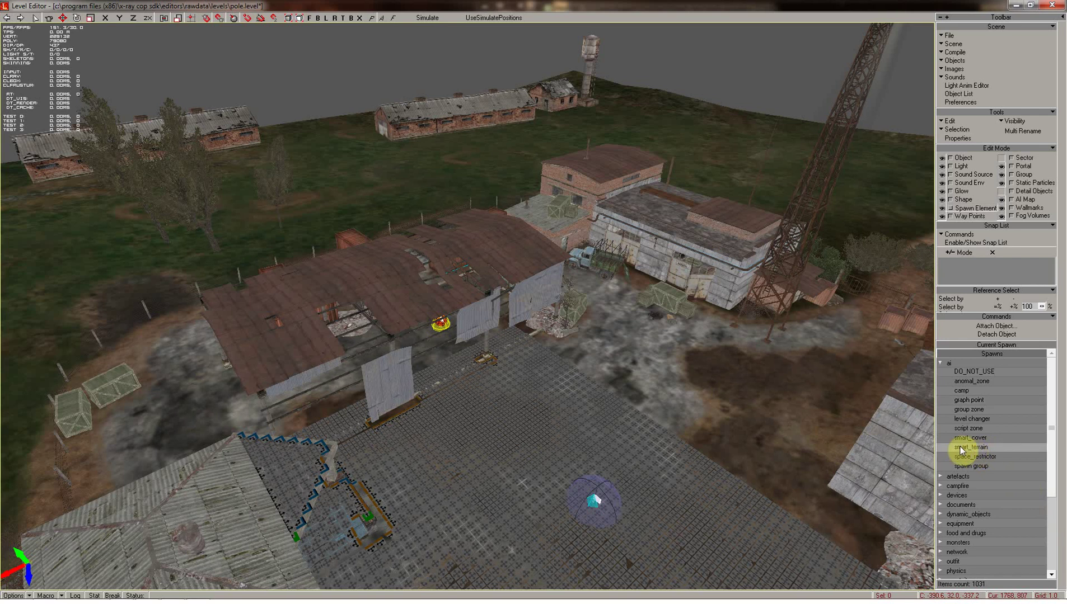
{"action": "left_click_drag", "start_coordinate": [535, 380], "coordinate": [513, 365], "text": "shift"}
{"action": "left_click", "coordinate": [48, 17]}
{"action": "mouse_move", "coordinate": [368, 340]}
{"action": "left_mouse_down", "text": "shift"}
{"action": "mouse_move", "coordinate": [392, 340]}
{"action": "mouse_move", "coordinate": [366, 319]}
{"action": "left_mouse_up", "text": "shift"}
{"action": "left_click_drag", "start_coordinate": [498, 266], "coordinate": [493, 358], "text": "shift"}
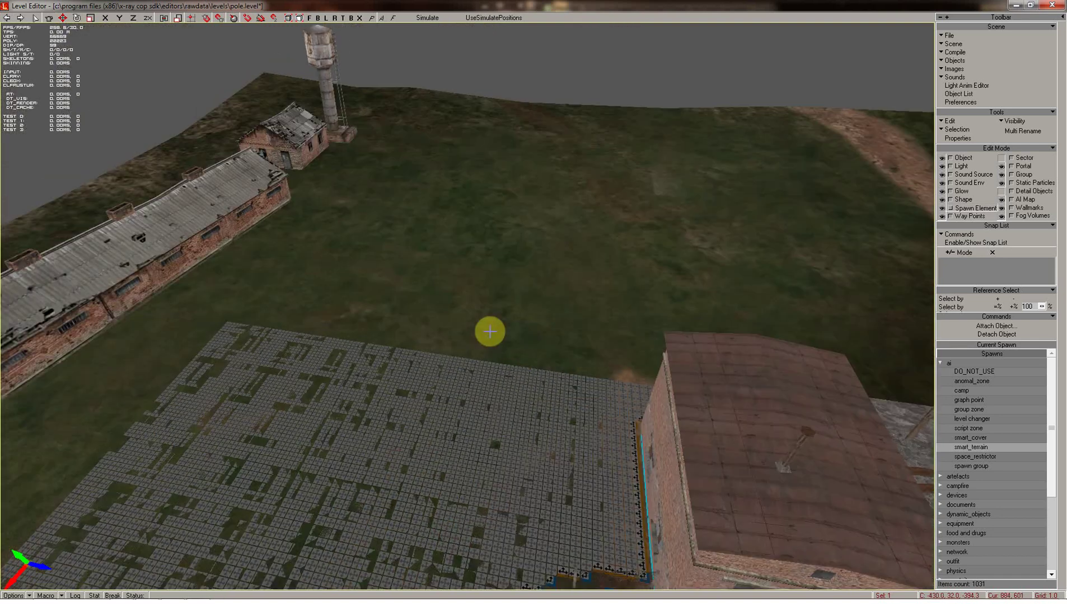
{"action": "left_click", "coordinate": [412, 224]}
{"action": "left_click_drag", "start_coordinate": [424, 373], "coordinate": [359, 341], "text": "shift"}
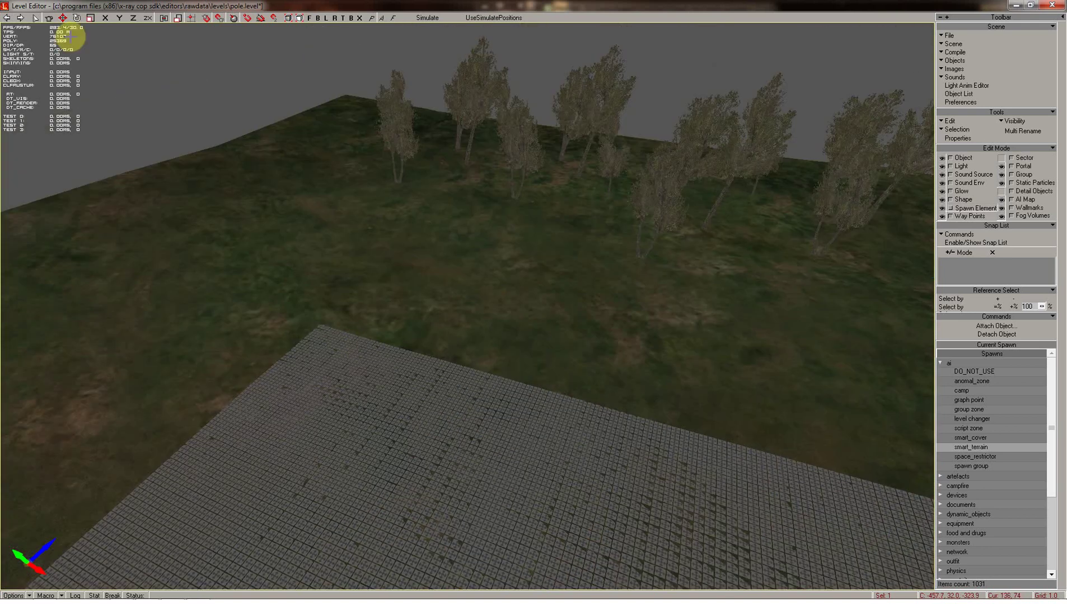
{"action": "mouse_move", "coordinate": [363, 282]}
{"action": "left_mouse_down", "text": "shift"}
{"action": "mouse_move", "coordinate": [289, 97]}
{"action": "mouse_move", "coordinate": [358, 280]}
{"action": "mouse_move", "coordinate": [417, 291]}
{"action": "left_mouse_up", "text": "shift"}
- Rename the new smart terrain to pole_sim_1
{"action": "double_click", "coordinate": [389, 317]}
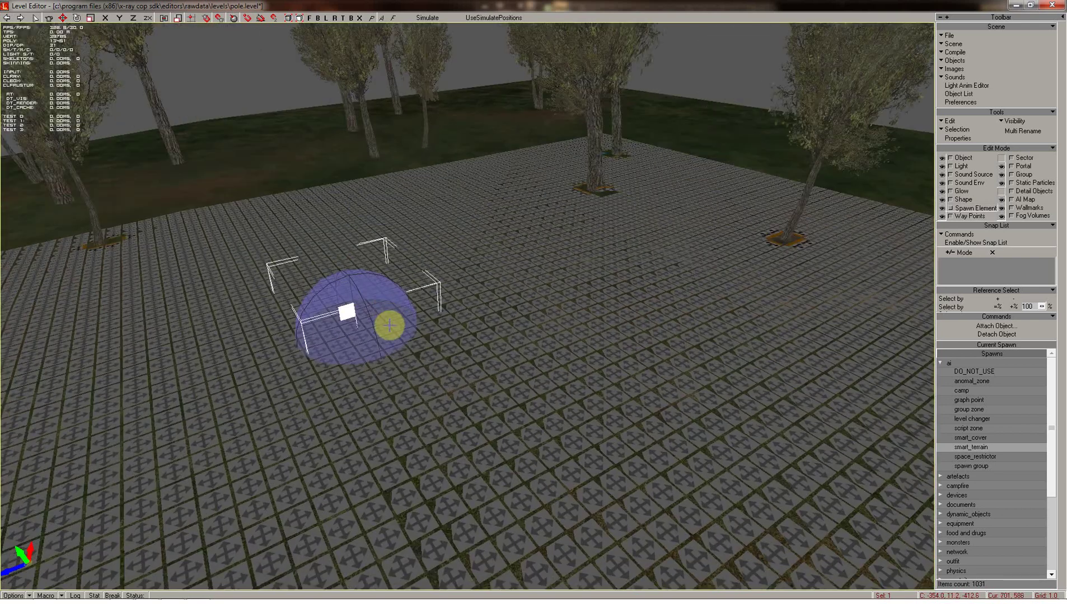
{"action": "left_click", "coordinate": [830, 180]}
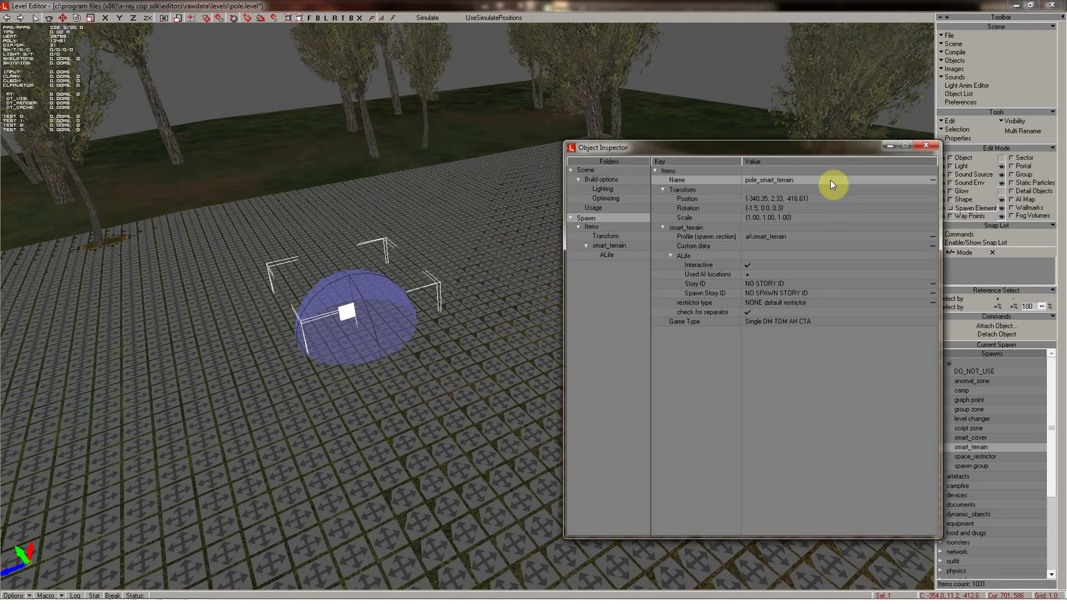
{"action": "left_click_drag", "start_coordinate": [823, 180], "coordinate": [763, 180]}
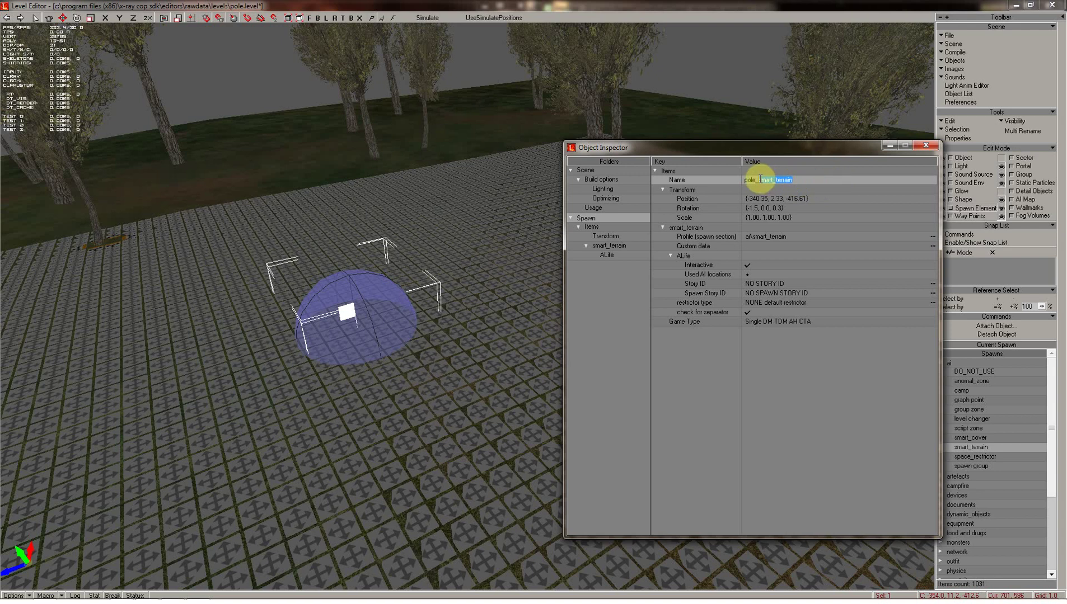
{"action": "key", "text": "BackSpace"}
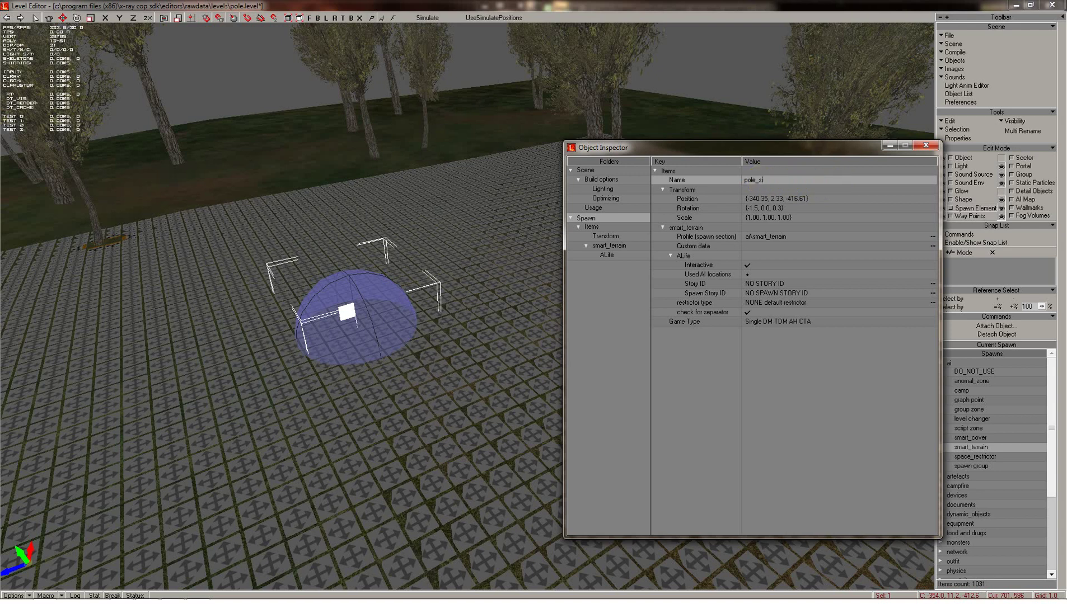
{"action": "type", "text": "1"}
- Set its restrictor type to NOT A restrictor and open the Custom data editor beside the AkelPad notes
{"action": "left_click", "coordinate": [795, 306]}
{"action": "left_click", "coordinate": [795, 309]}
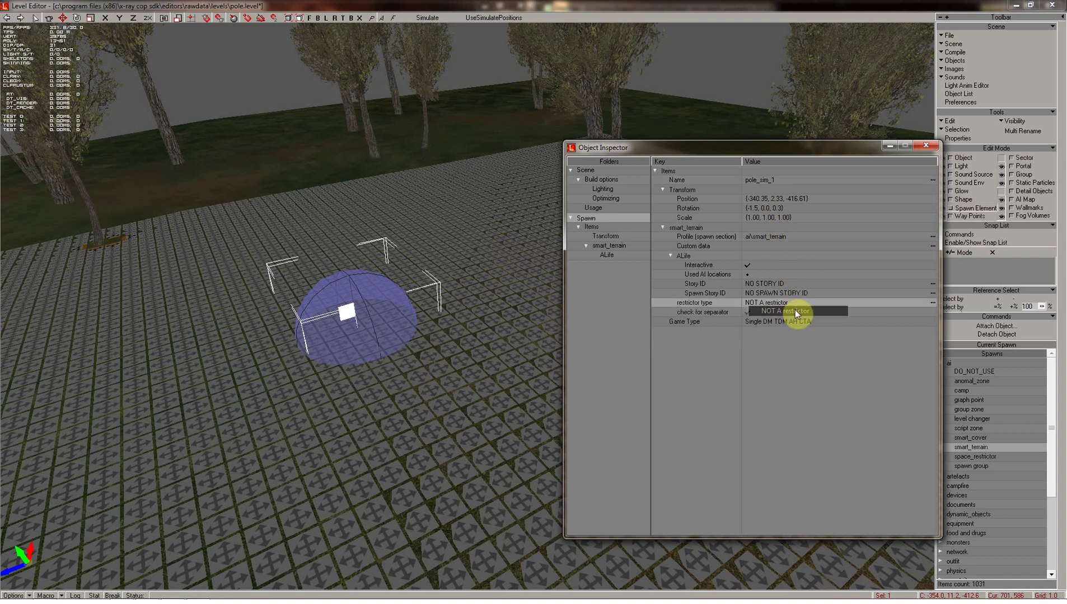
{"action": "left_click", "coordinate": [808, 246]}
{"action": "left_click", "coordinate": [901, 371]}
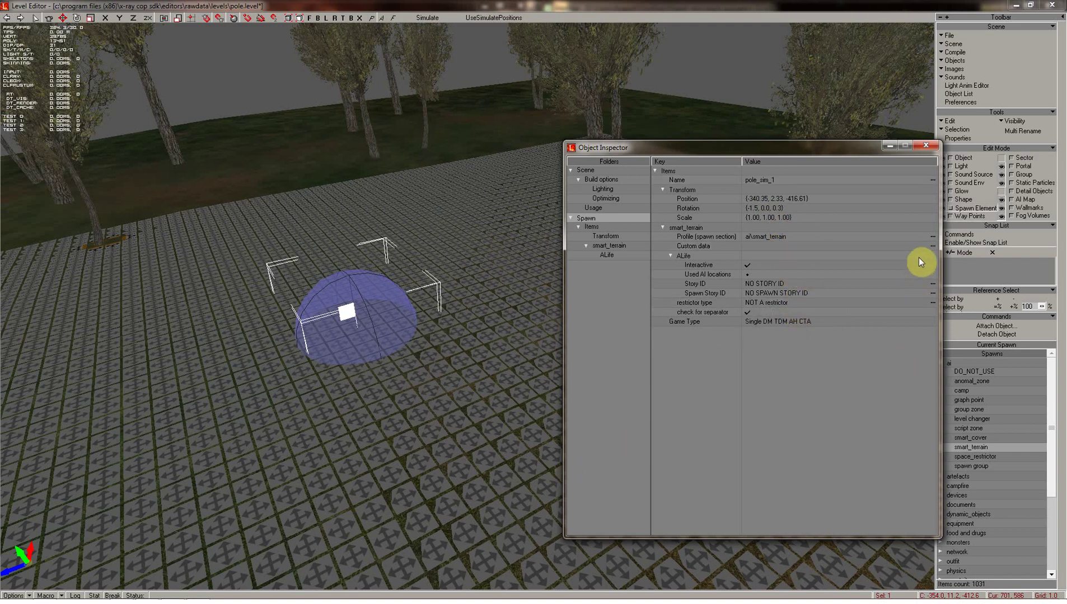
{"action": "left_click", "coordinate": [933, 246]}
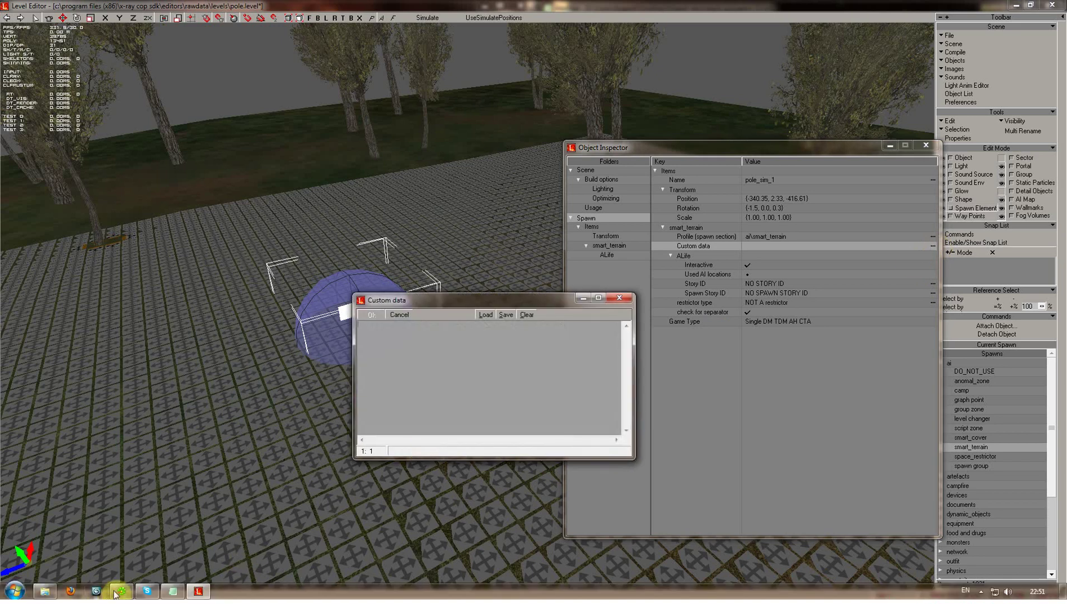
{"action": "left_click", "coordinate": [174, 593]}
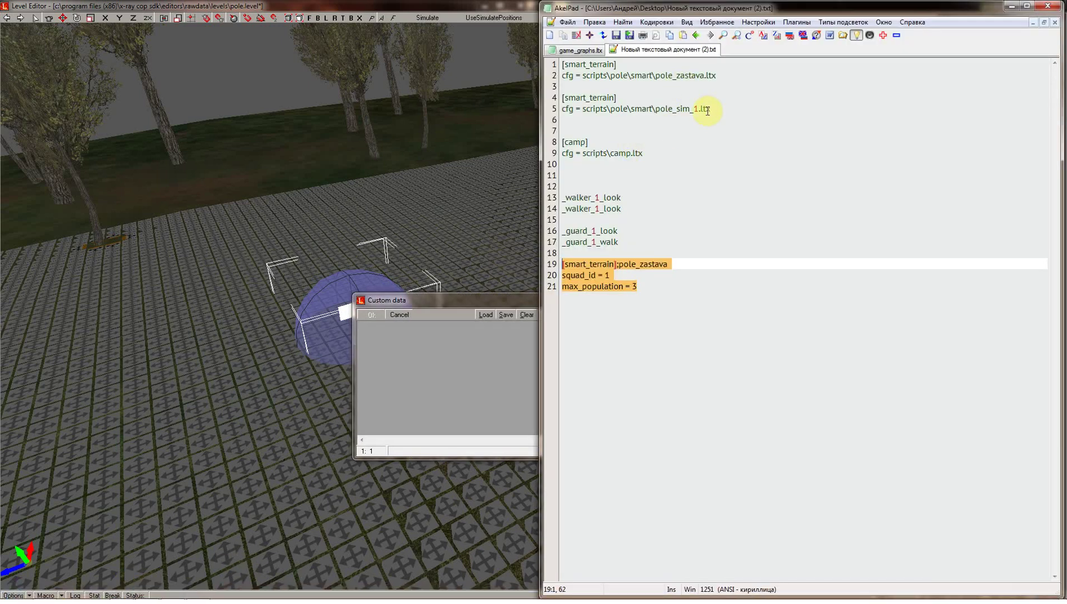
- Paste the AkelPad lines [smart_terrain] cfg = scripts\pole\smart\pole_sim_1.ltx into pole_sim_1's Custom data and confirm
{"action": "left_click_drag", "start_coordinate": [712, 108], "coordinate": [549, 98]}
{"action": "key", "text": "ctrl+c"}
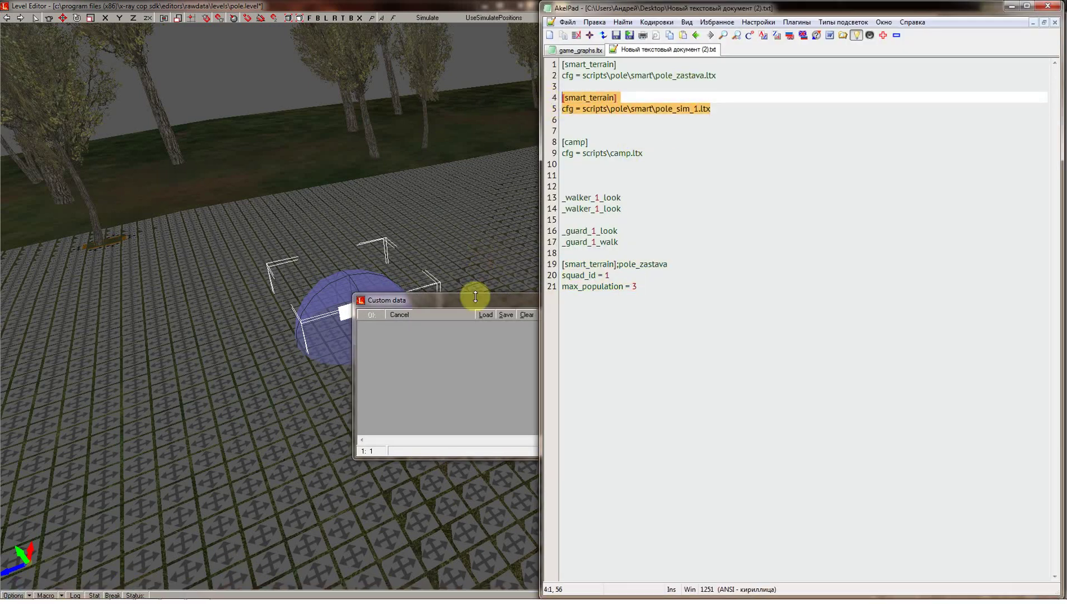
{"action": "left_click", "coordinate": [463, 342]}
{"action": "key", "text": "ctrl+v"}
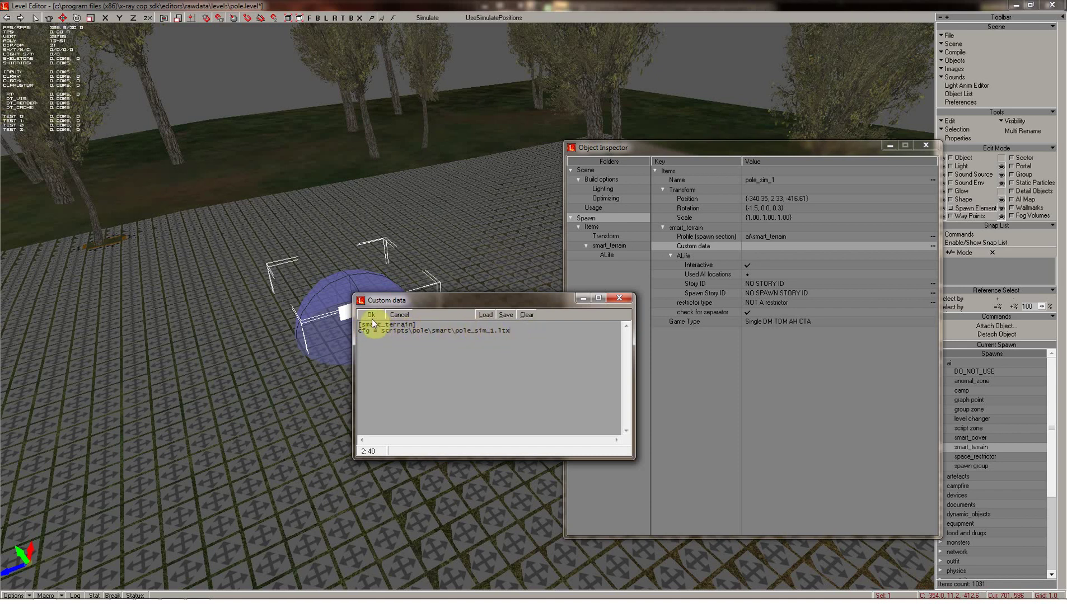
{"action": "left_click", "coordinate": [371, 314]}
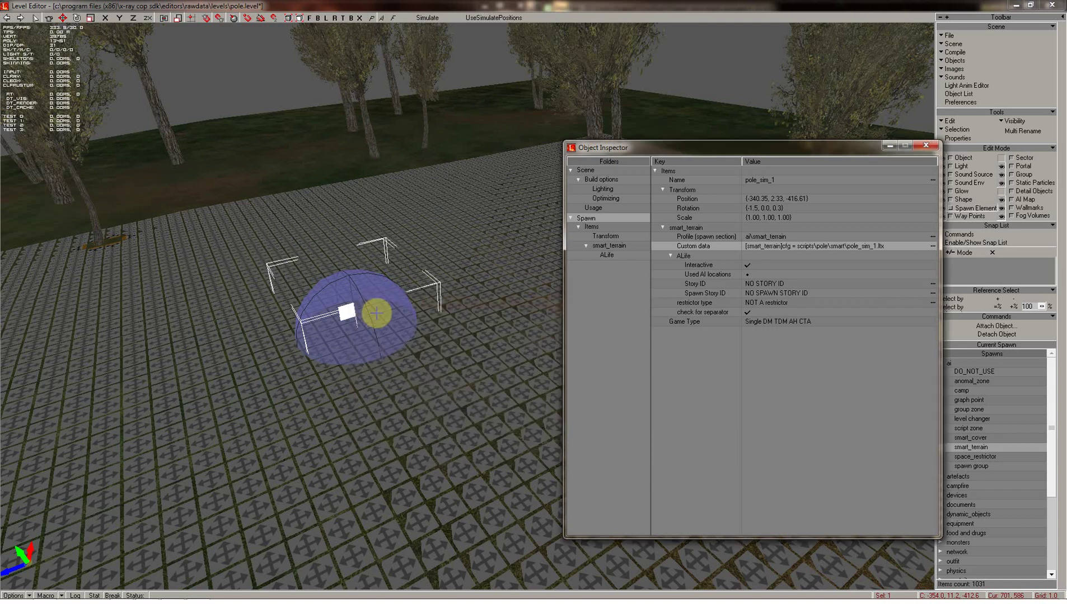
{"action": "left_click", "coordinate": [927, 147]}
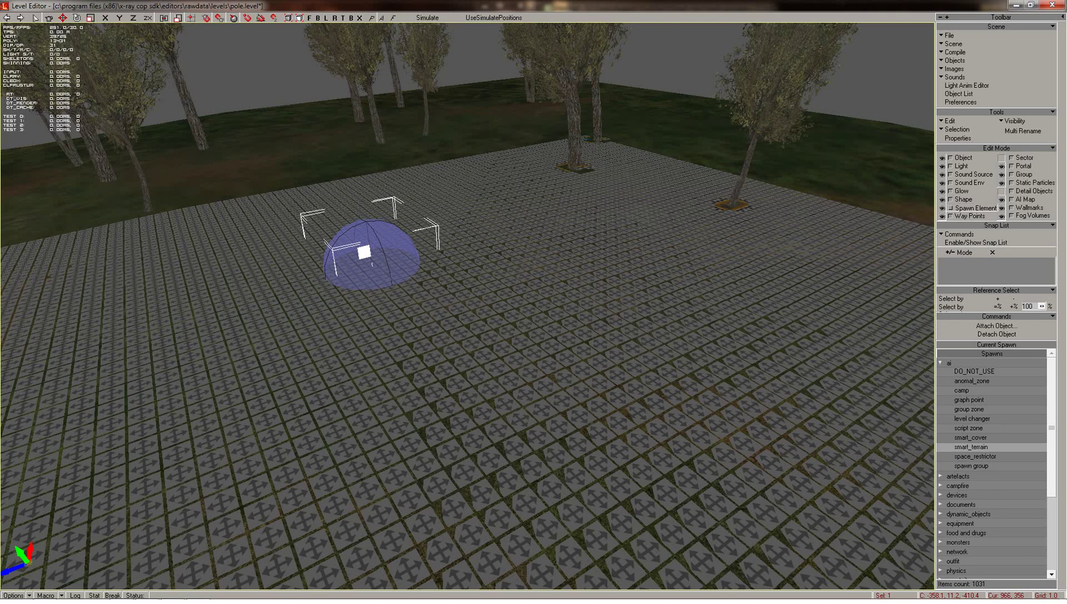
- Rename the second smart terrain sphere to pole_sim_2
{"action": "left_click_drag", "start_coordinate": [631, 190], "coordinate": [631, 190], "text": "shift"}
{"action": "mouse_move", "coordinate": [538, 221]}
{"action": "left_mouse_down", "text": "shift"}
{"action": "mouse_move", "coordinate": [539, 268]}
{"action": "mouse_move", "coordinate": [464, 250]}
{"action": "left_mouse_up", "text": "shift"}
{"action": "double_click", "coordinate": [469, 254]}
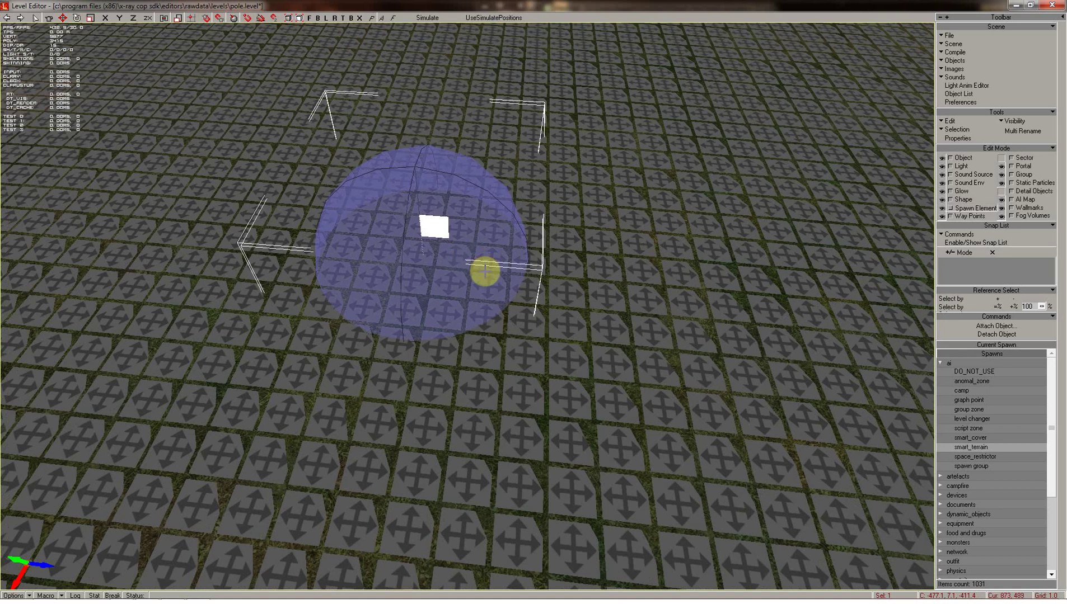
{"action": "left_click", "coordinate": [836, 179]}
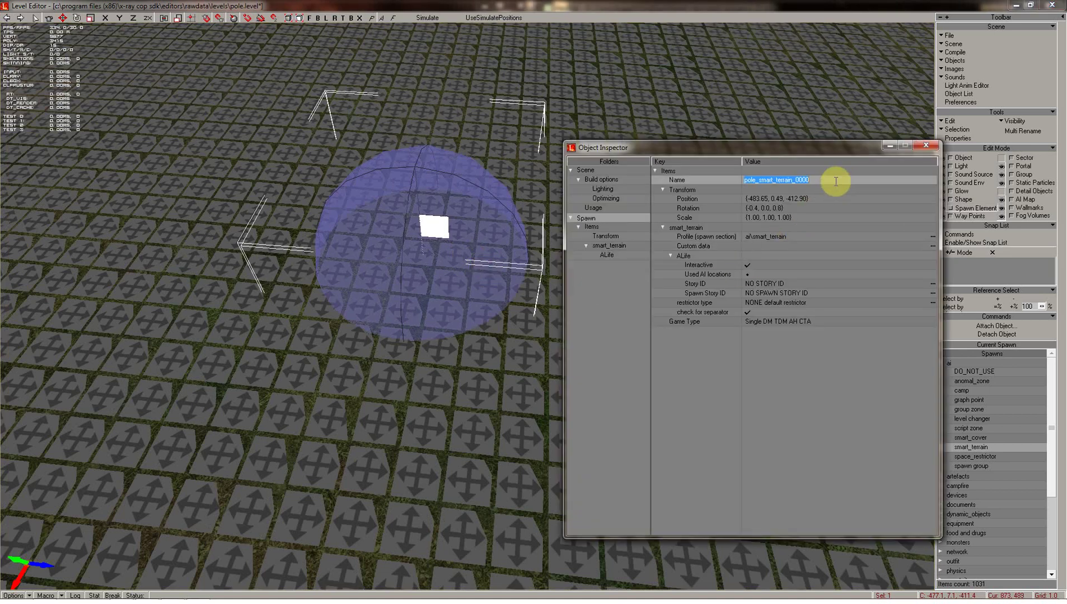
{"action": "left_click_drag", "start_coordinate": [821, 182], "coordinate": [773, 180]}
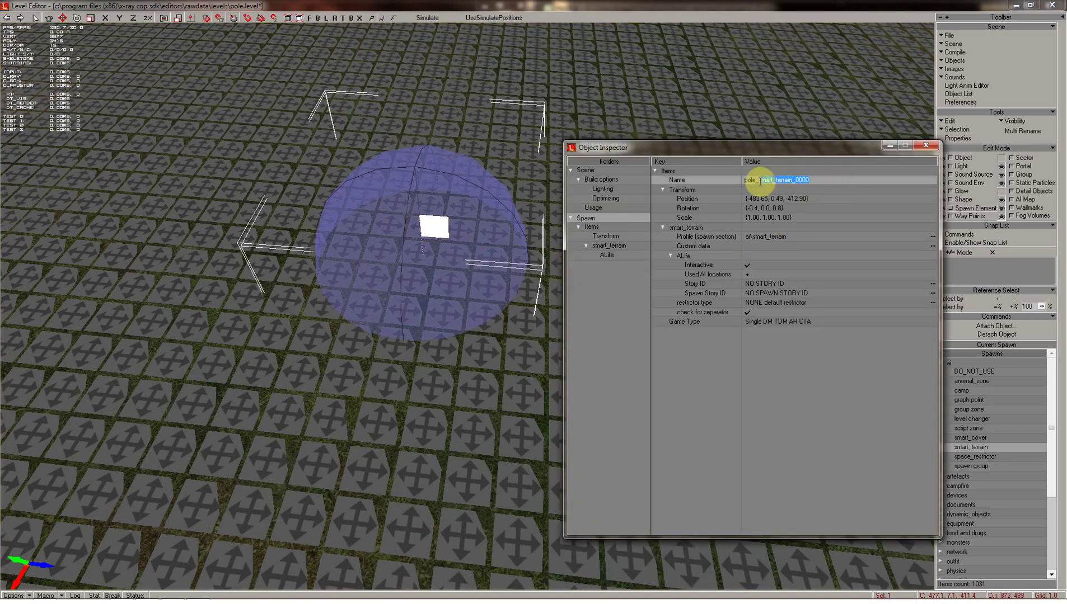
{"action": "key", "text": "BackSpace"}
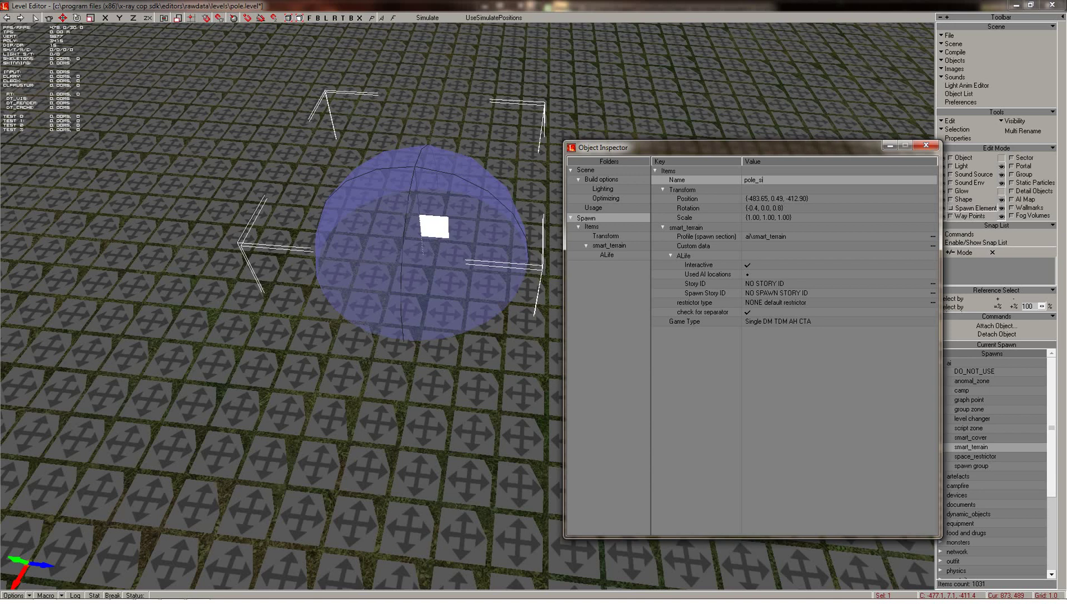
{"action": "type", "text": "m_2"}
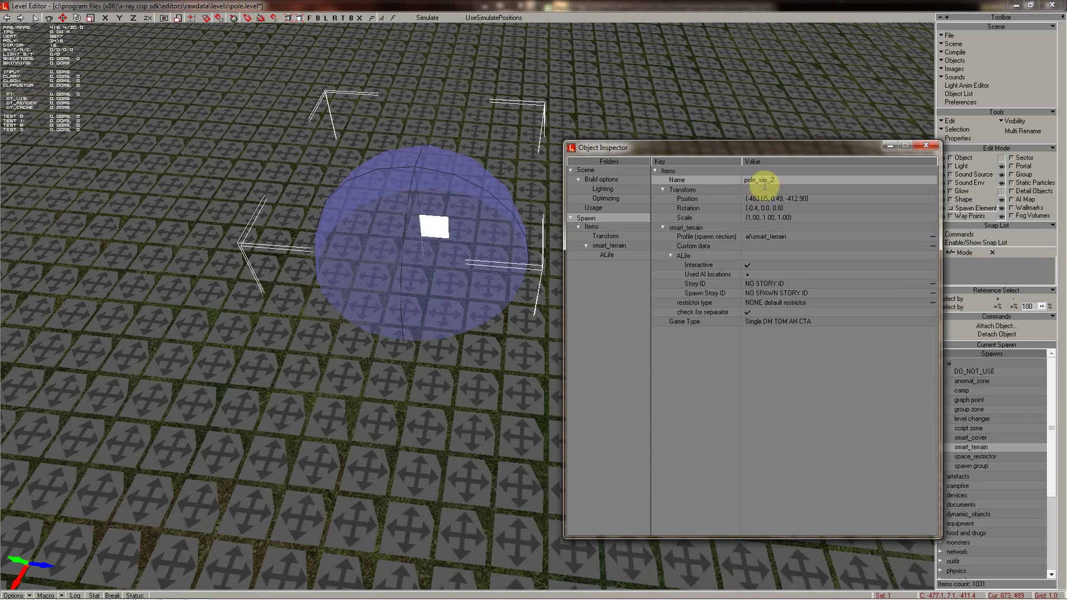
- Make pole_sim_2 NOT A restrictor with Custom data cfg = scripts\pole\smart\pole_sim_2.ltx
{"action": "left_click", "coordinate": [803, 304]}
{"action": "left_click", "coordinate": [807, 311]}
{"action": "left_click", "coordinate": [932, 247]}
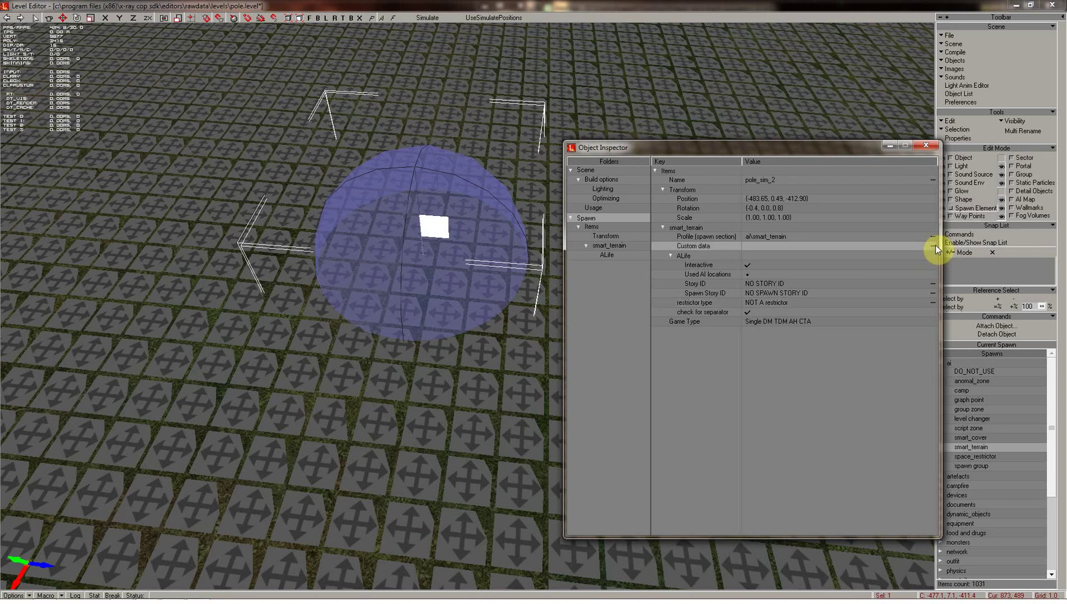
{"action": "key", "text": "ctrl+v"}
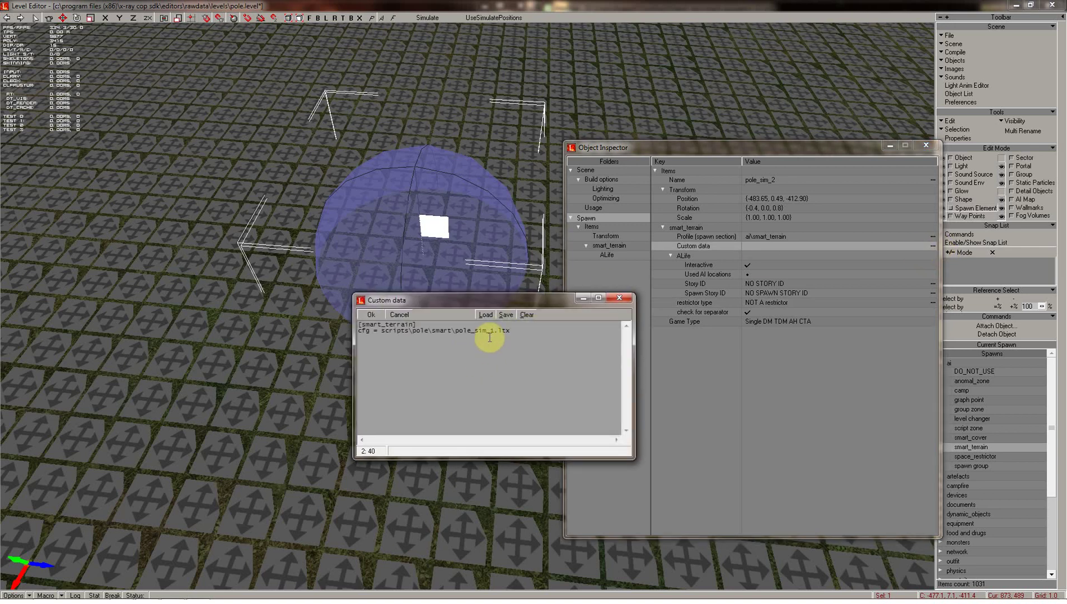
{"action": "left_click", "coordinate": [495, 331]}
{"action": "type", "text": "2"}
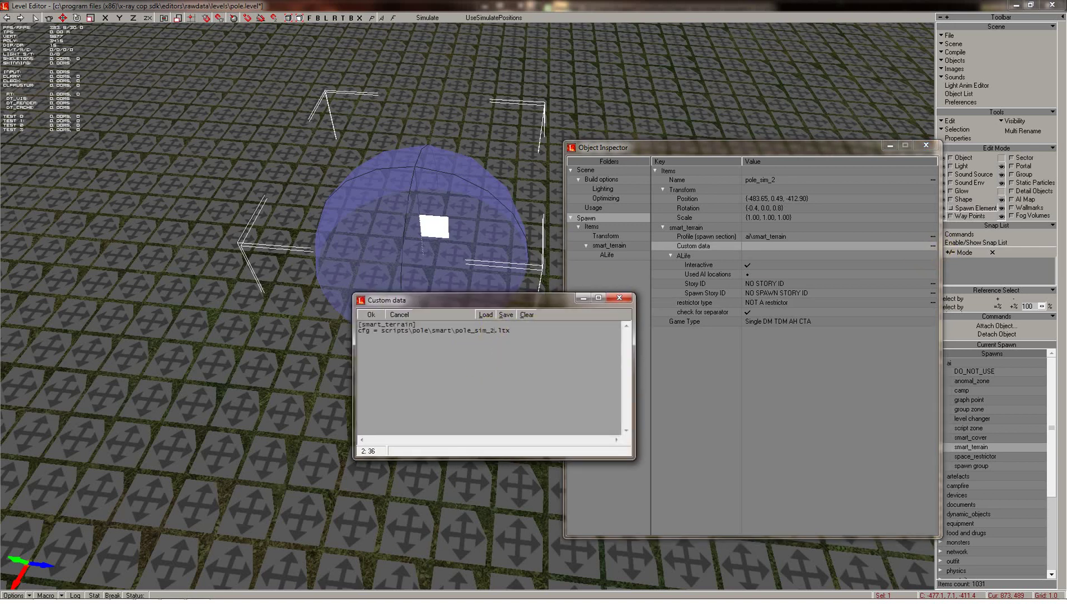
{"action": "left_click", "coordinate": [371, 315]}
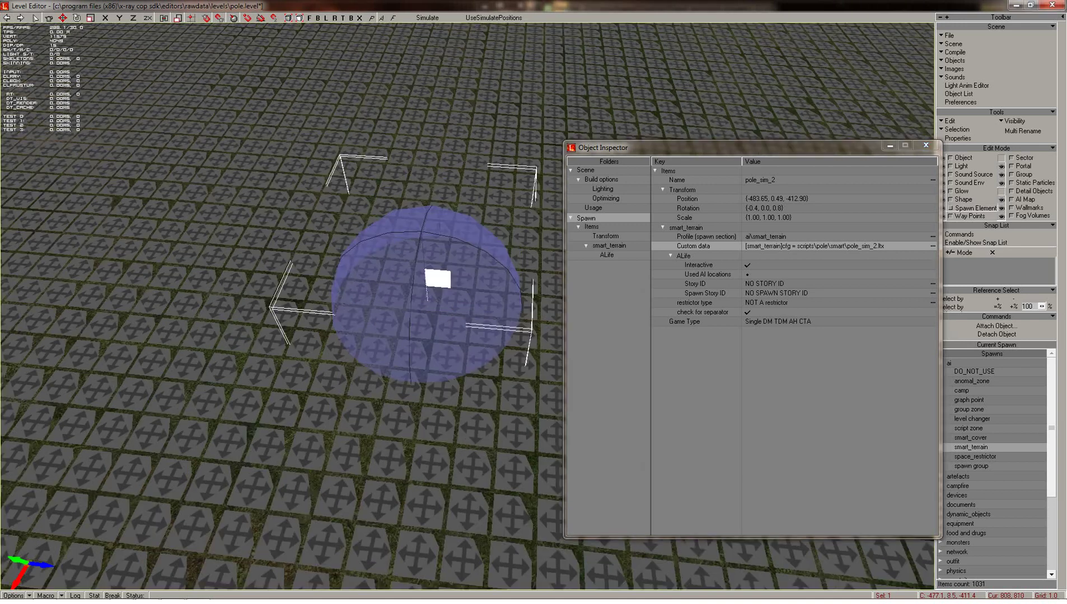
- Select the third smart terrain sphere
{"action": "left_click_drag", "start_coordinate": [453, 446], "coordinate": [456, 531], "text": "shift"}
{"action": "left_click_drag", "start_coordinate": [453, 446], "coordinate": [448, 450], "text": "shift"}
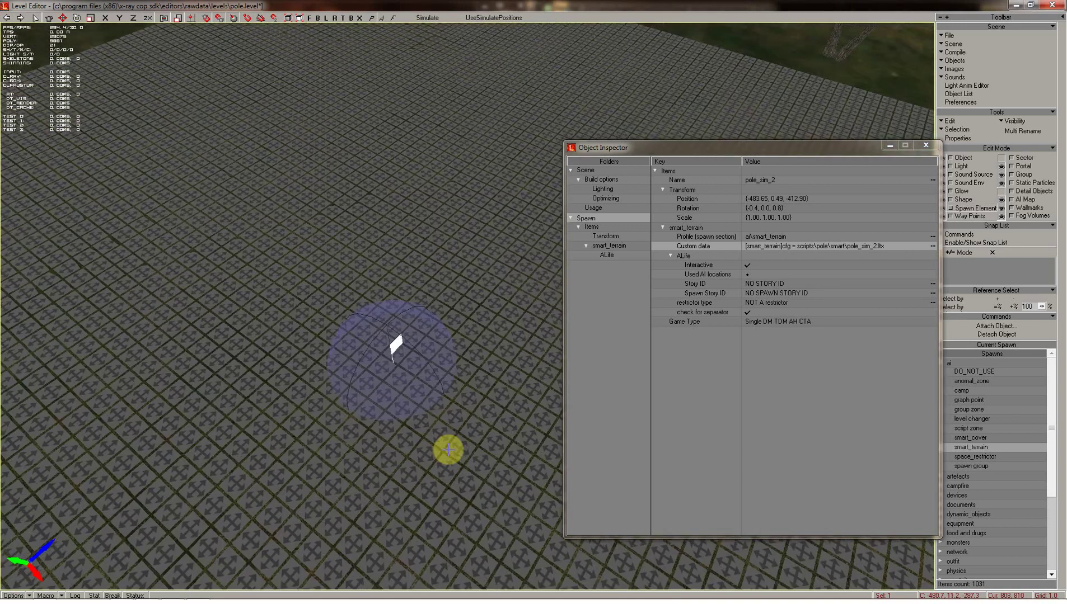
{"action": "left_click", "coordinate": [395, 384]}
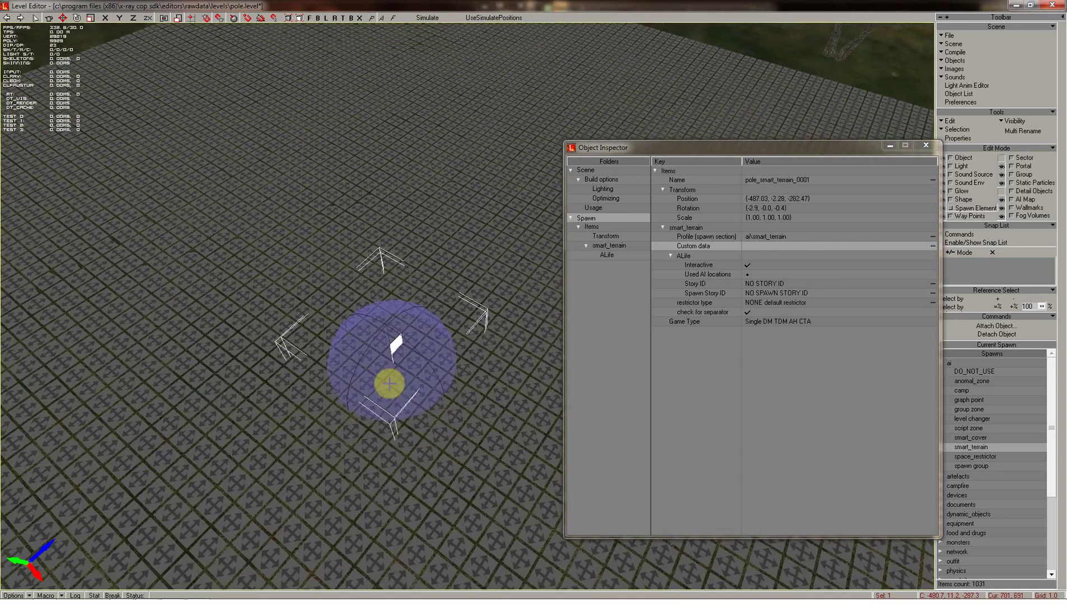
- Rename it pole_sim_3 and set Custom data cfg = scripts\pole\smart\pole_sim_3.ltx
{"action": "left_click", "coordinate": [858, 180]}
{"action": "left_click_drag", "start_coordinate": [823, 180], "coordinate": [754, 183]}
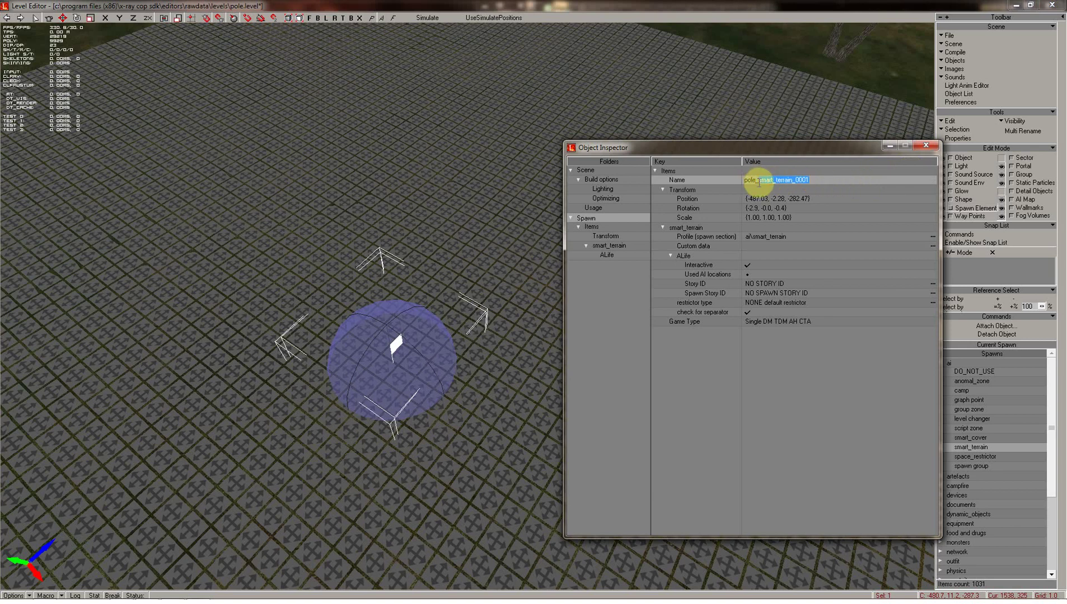
{"action": "type", "text": "sim_3"}
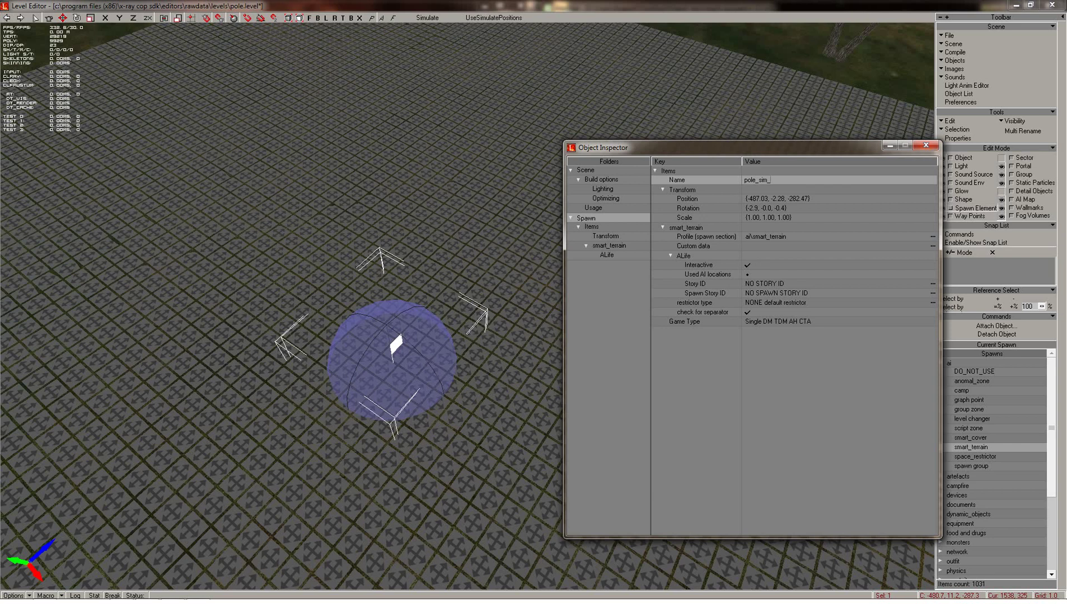
{"action": "left_click", "coordinate": [932, 247]}
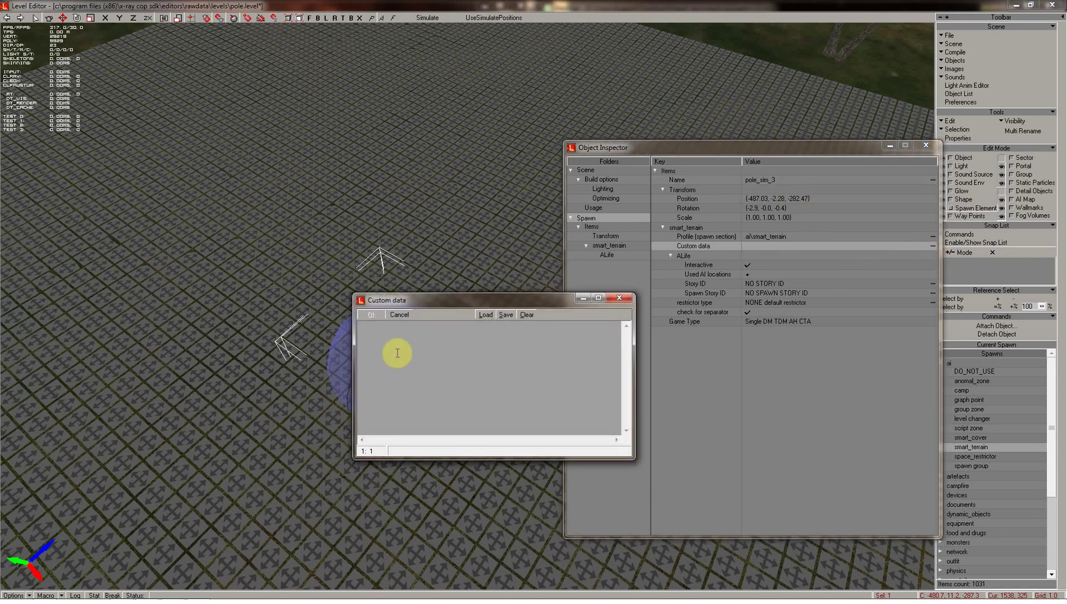
{"action": "type", "text": "[smart_terrain] cfg = scripts\\pole\\smart\\pole_sim_1.ltx"}
{"action": "left_click", "coordinate": [494, 336]}
{"action": "type", "text": "3"}
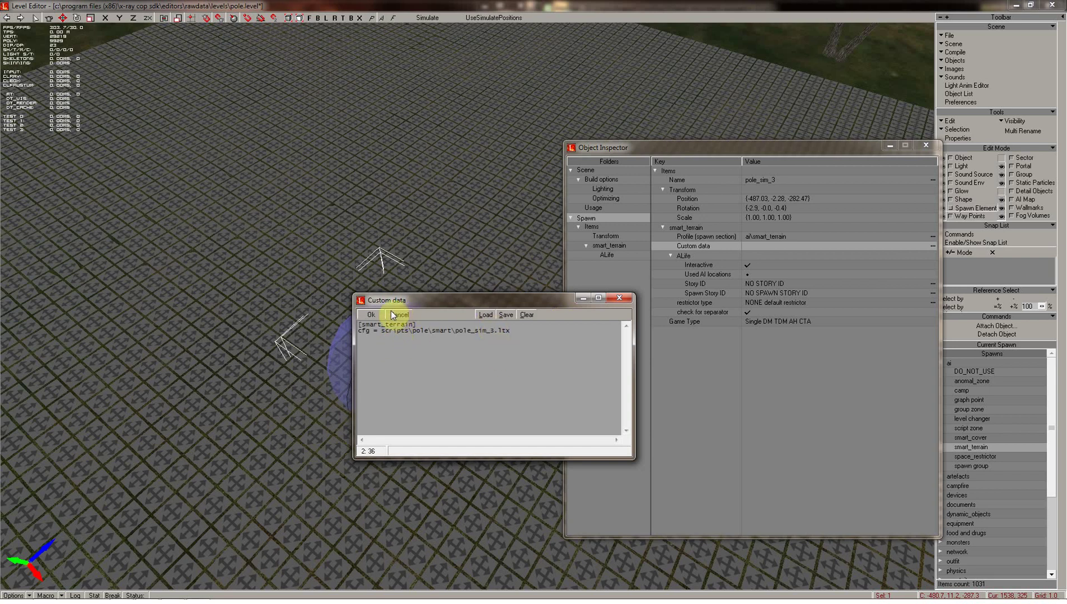
{"action": "left_click", "coordinate": [370, 314]}
- Set pole_sim_3's restrictor type to NOT A restrictor
{"action": "left_click", "coordinate": [795, 303]}
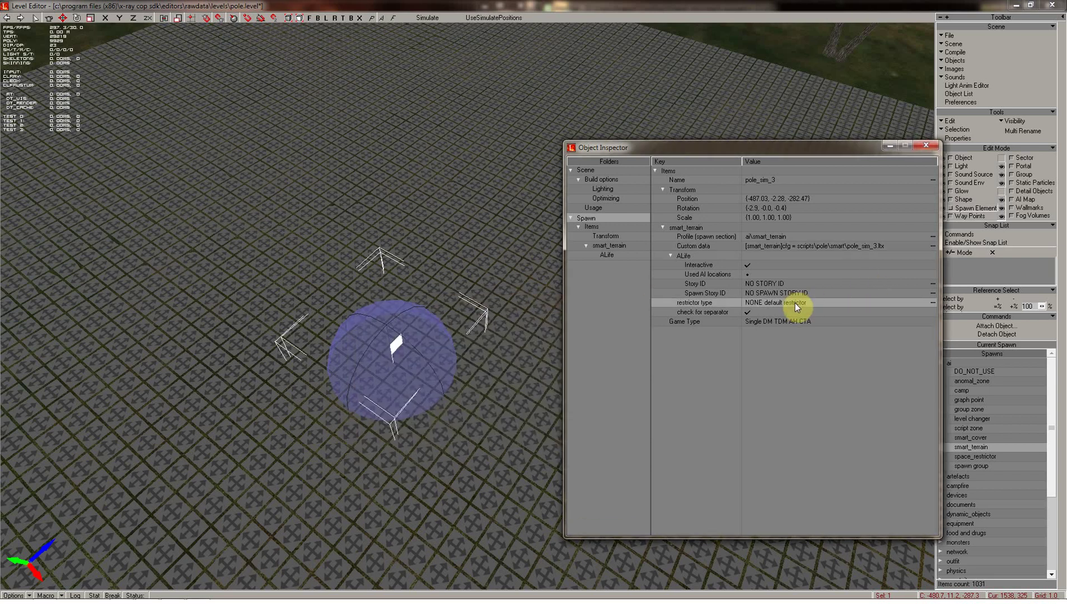
{"action": "left_click", "coordinate": [790, 308]}
{"action": "left_click", "coordinate": [925, 147]}
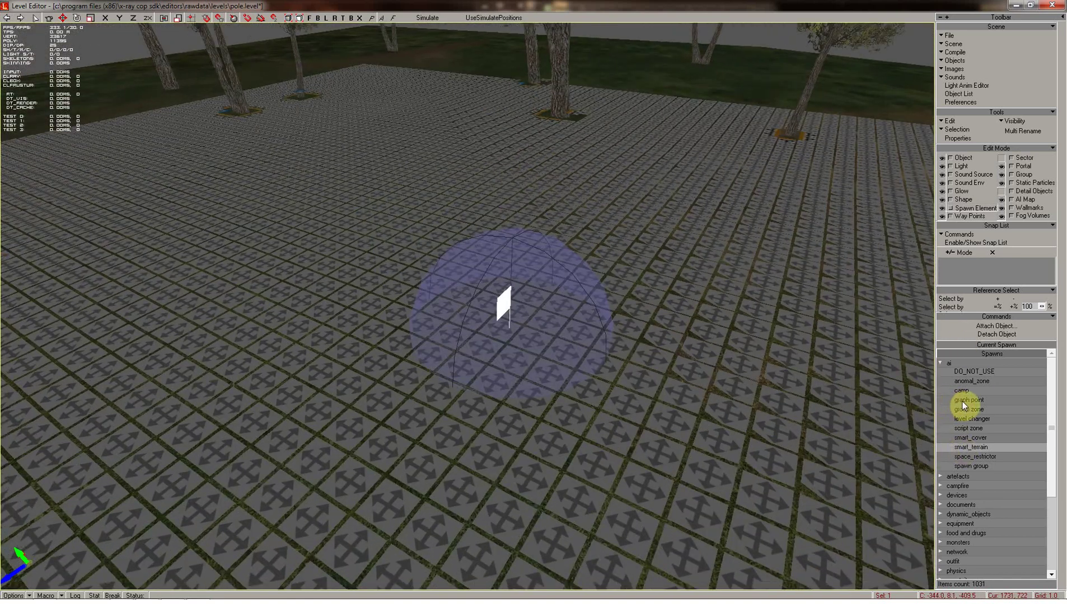
- Place graph point pole_graph_point_0000 inside the sphere with Location 4 set to pole_sim_1
{"action": "left_click", "coordinate": [963, 401]}
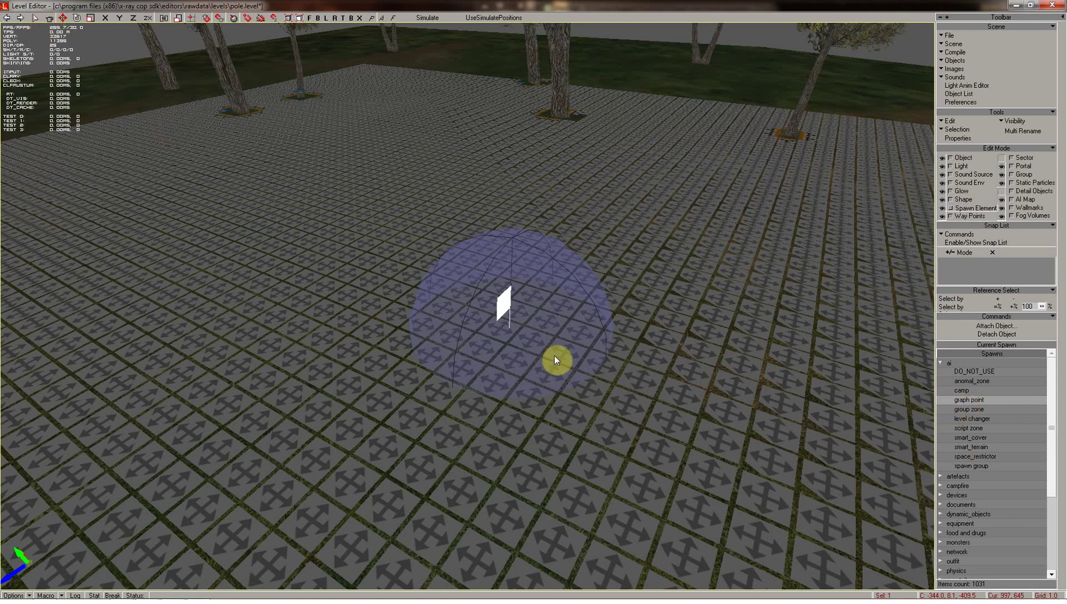
{"action": "left_click", "coordinate": [509, 325]}
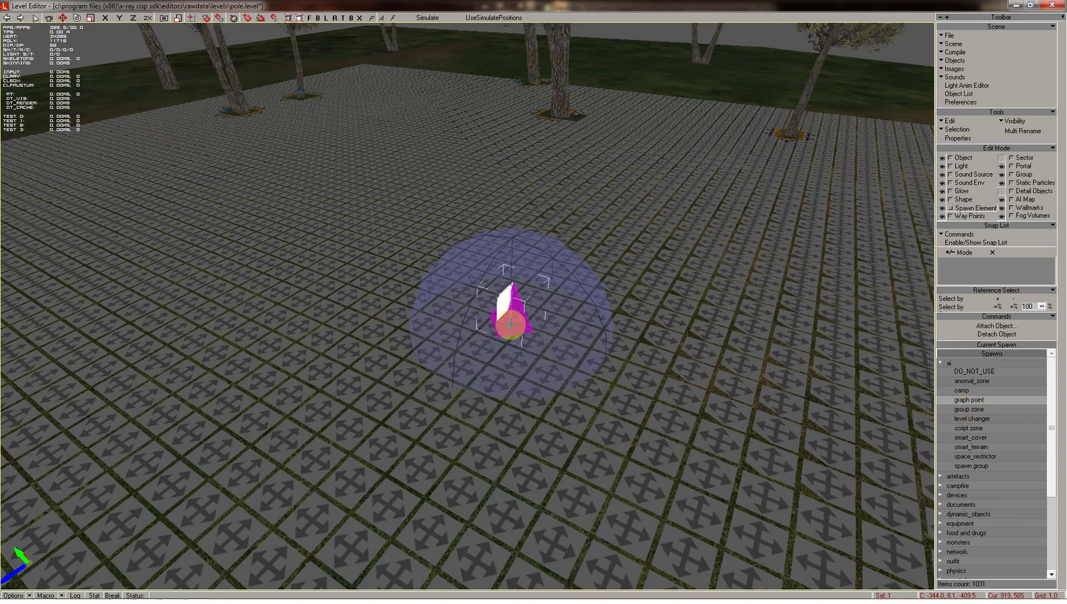
{"action": "key", "text": "Return"}
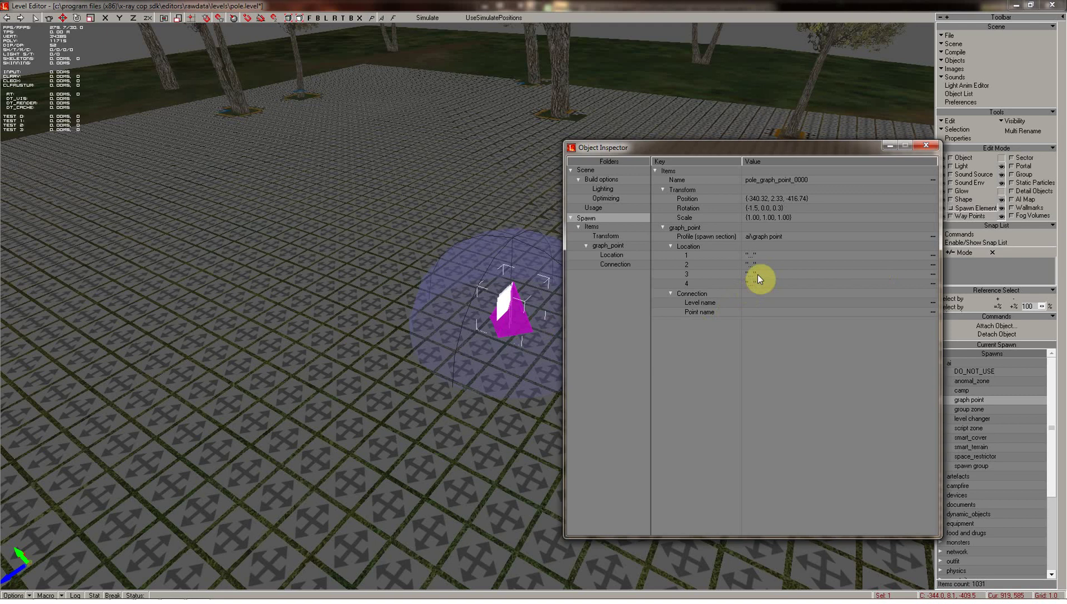
{"action": "left_click", "coordinate": [771, 284]}
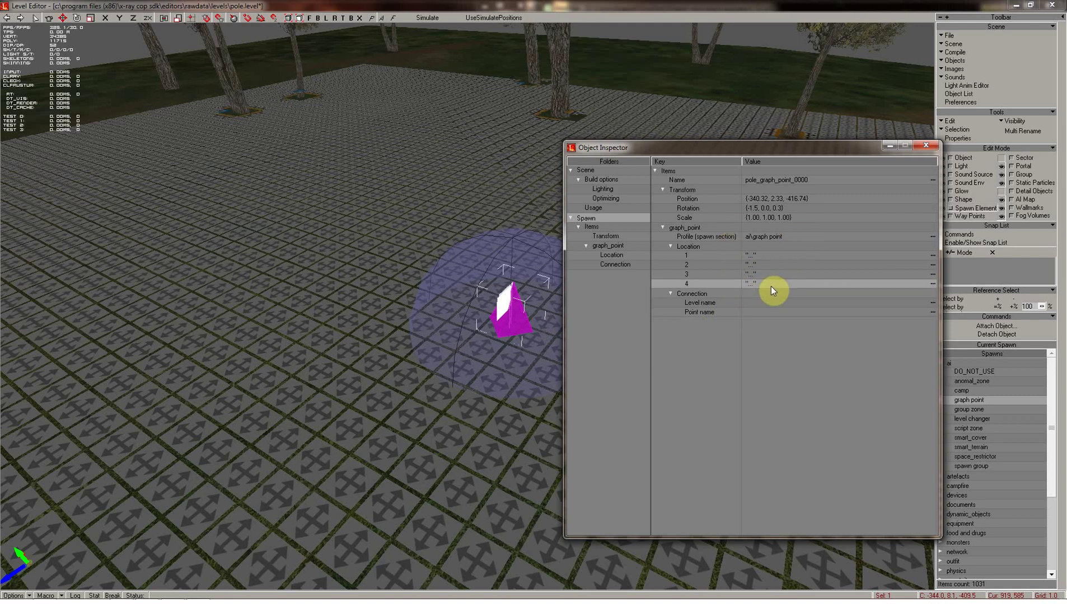
{"action": "mouse_move", "coordinate": [712, 595]}
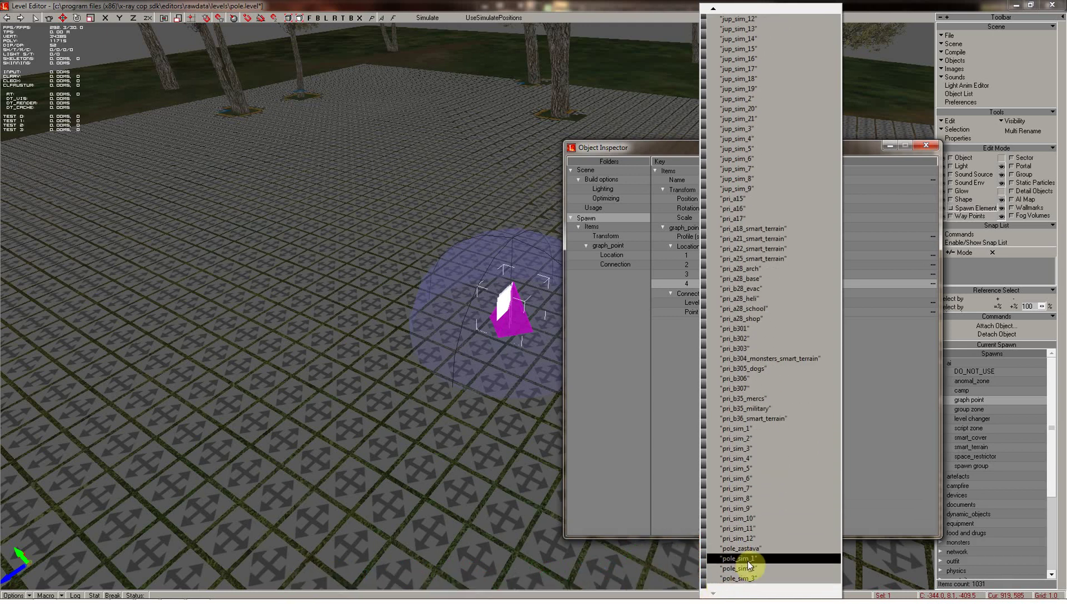
{"action": "left_click", "coordinate": [747, 562]}
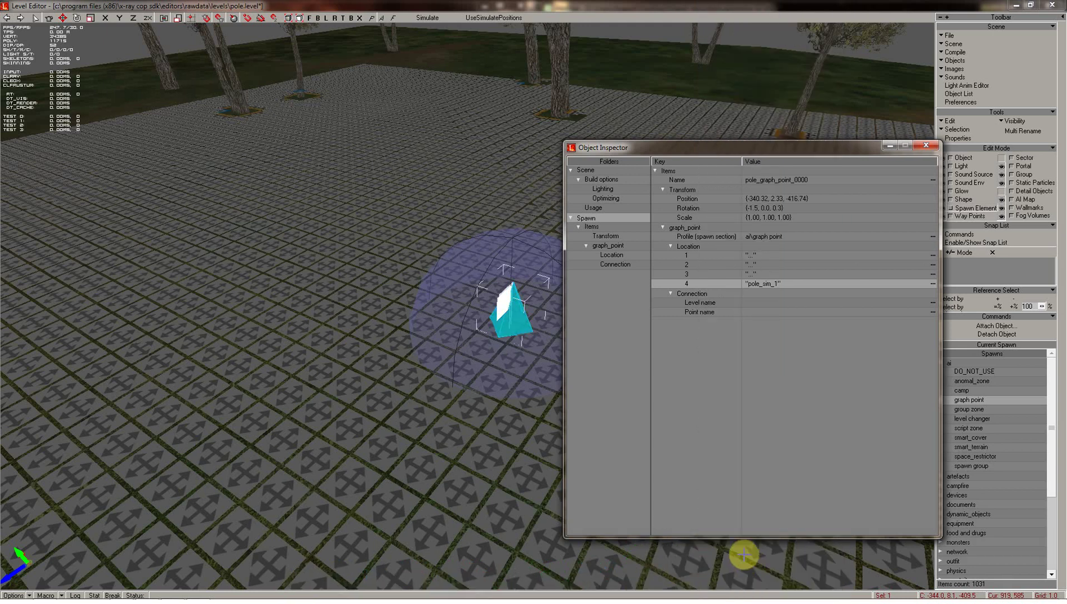
{"action": "left_click", "coordinate": [922, 146]}
- Place graph point pole_graph_point_0001 beside the sphere by the brick barns, Location 4 pole_sim_2
{"action": "mouse_move", "coordinate": [922, 147]}
{"action": "left_mouse_down", "text": "shift"}
{"action": "mouse_move", "coordinate": [671, 167]}
{"action": "mouse_move", "coordinate": [255, 47]}
{"action": "left_mouse_up", "text": "shift"}
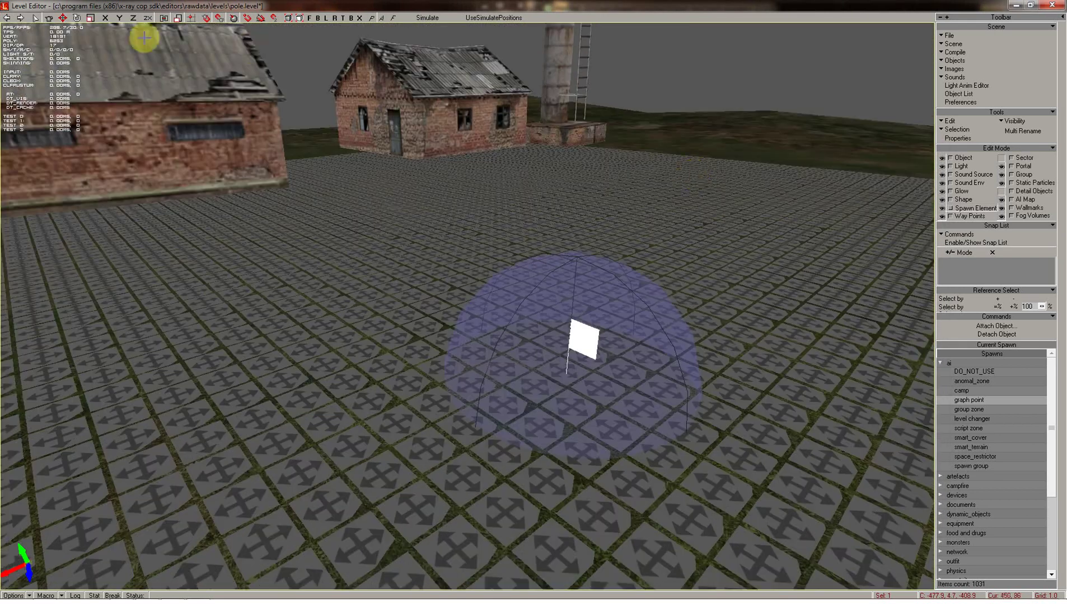
{"action": "left_click", "coordinate": [369, 412]}
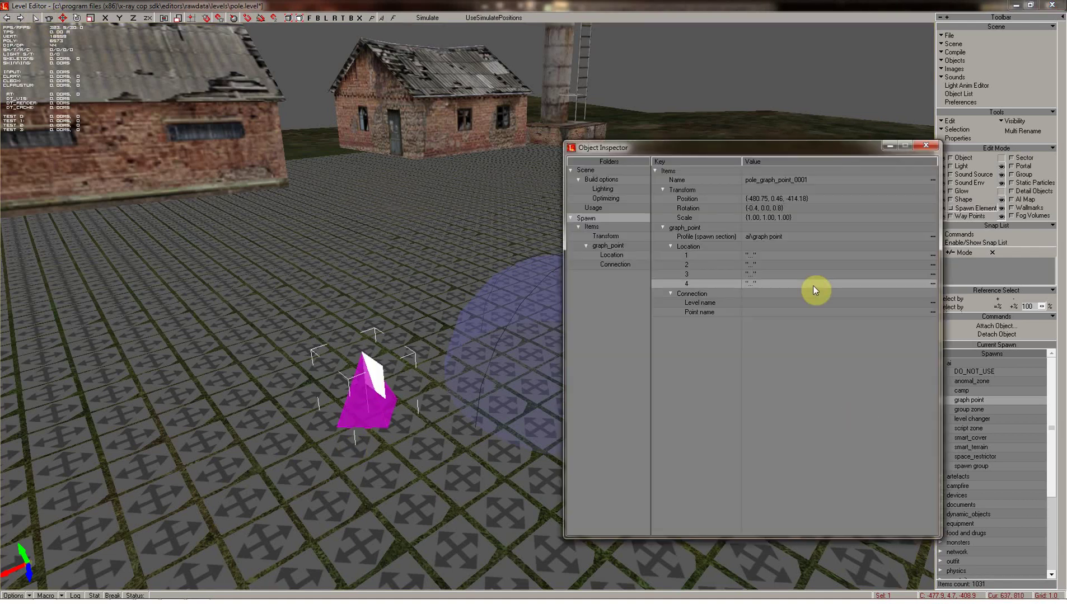
{"action": "left_click", "coordinate": [813, 284]}
{"action": "left_click", "coordinate": [789, 570]}
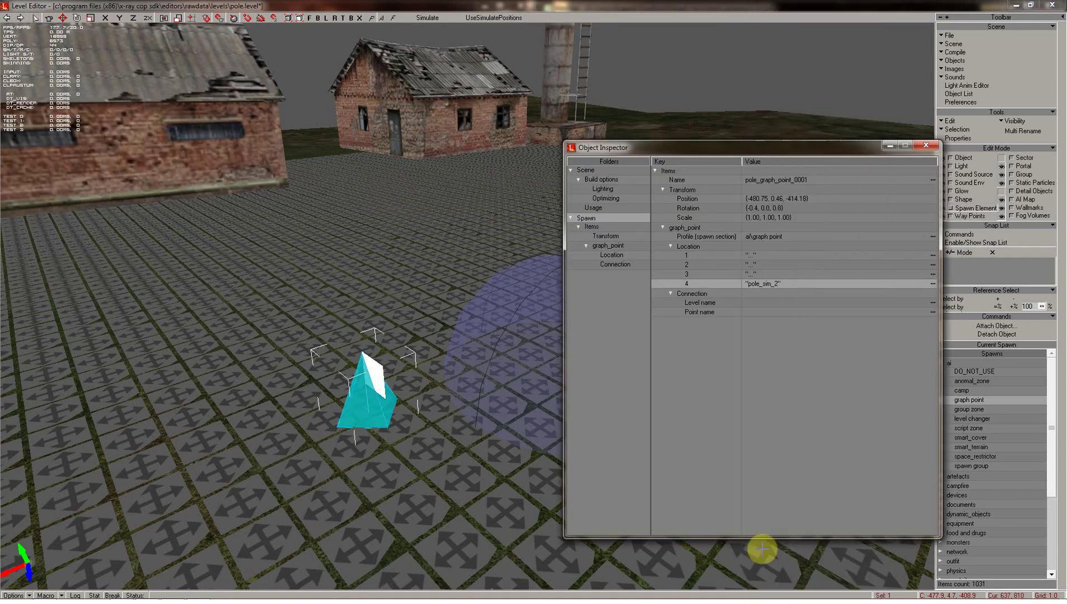
{"action": "left_click", "coordinate": [925, 145]}
{"action": "left_click_drag", "start_coordinate": [613, 215], "coordinate": [614, 215], "text": "shift"}
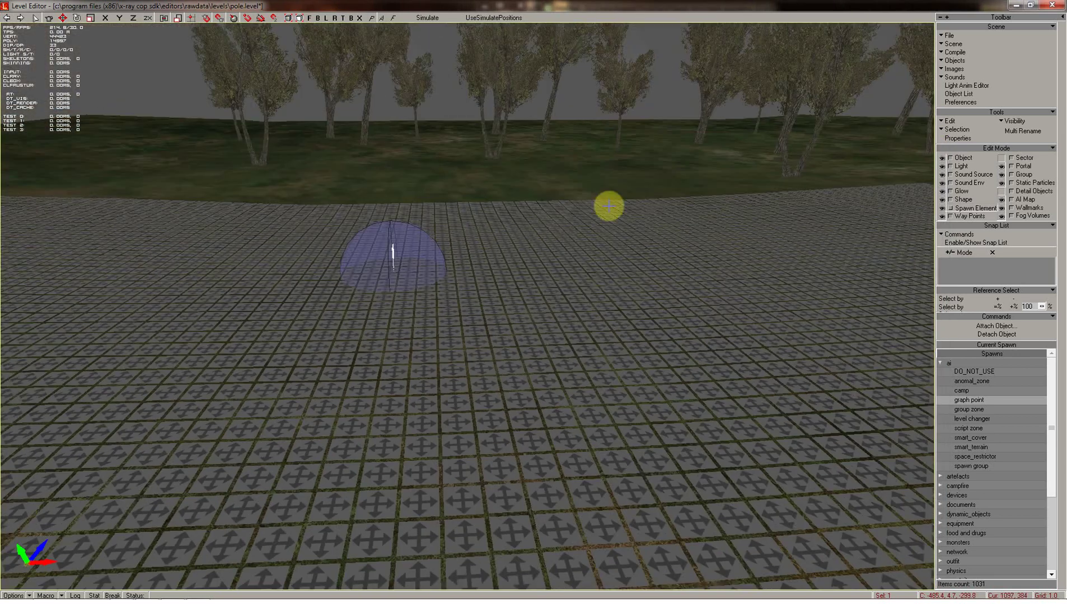
- Place graph point pole_graph_point_0002 inside the dome by the trees, Location 4 pole_sim_3
{"action": "left_click_drag", "start_coordinate": [613, 215], "coordinate": [600, 198], "text": "shift"}
{"action": "left_click", "coordinate": [56, 20]}
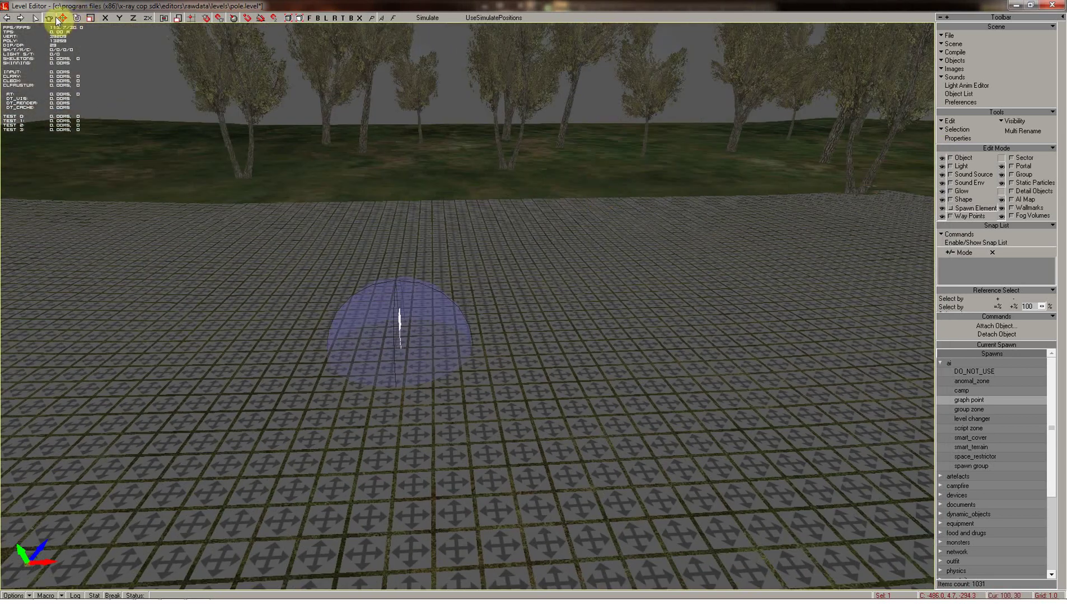
{"action": "double_click", "coordinate": [380, 377]}
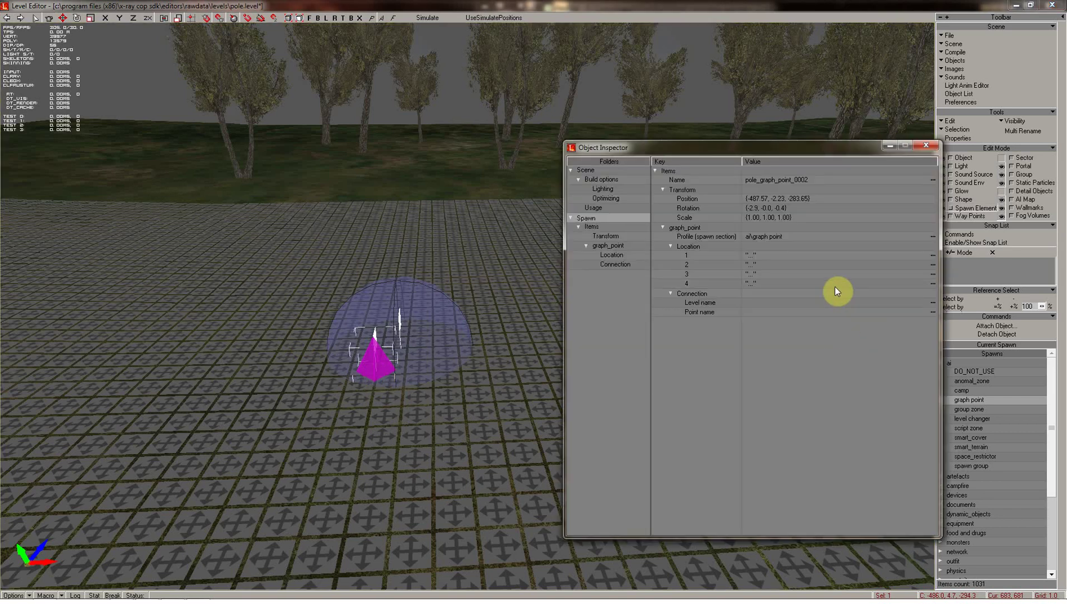
{"action": "left_click", "coordinate": [769, 284]}
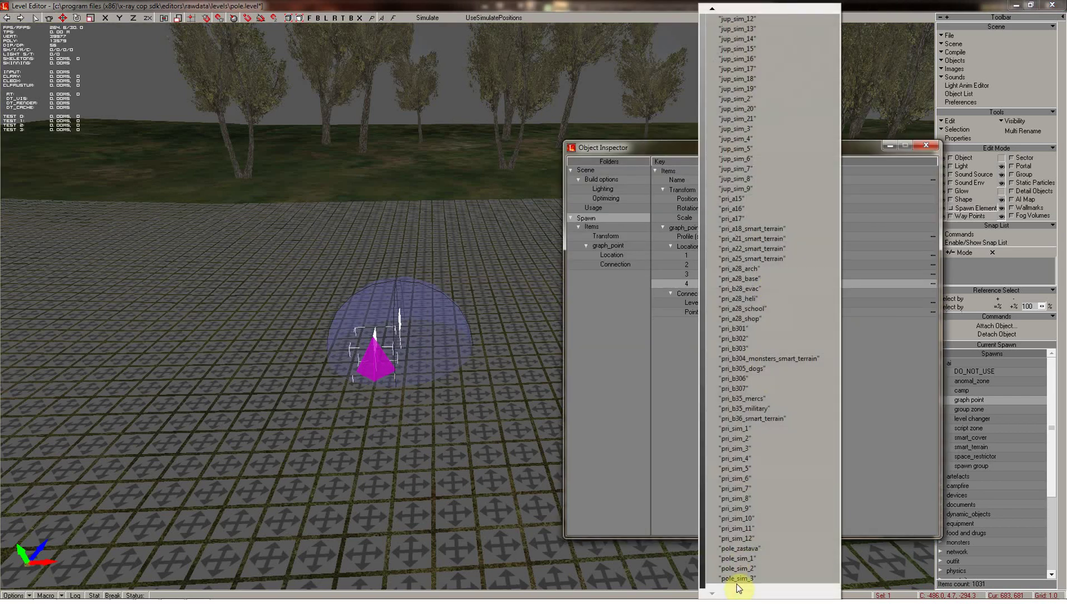
{"action": "left_click", "coordinate": [738, 580]}
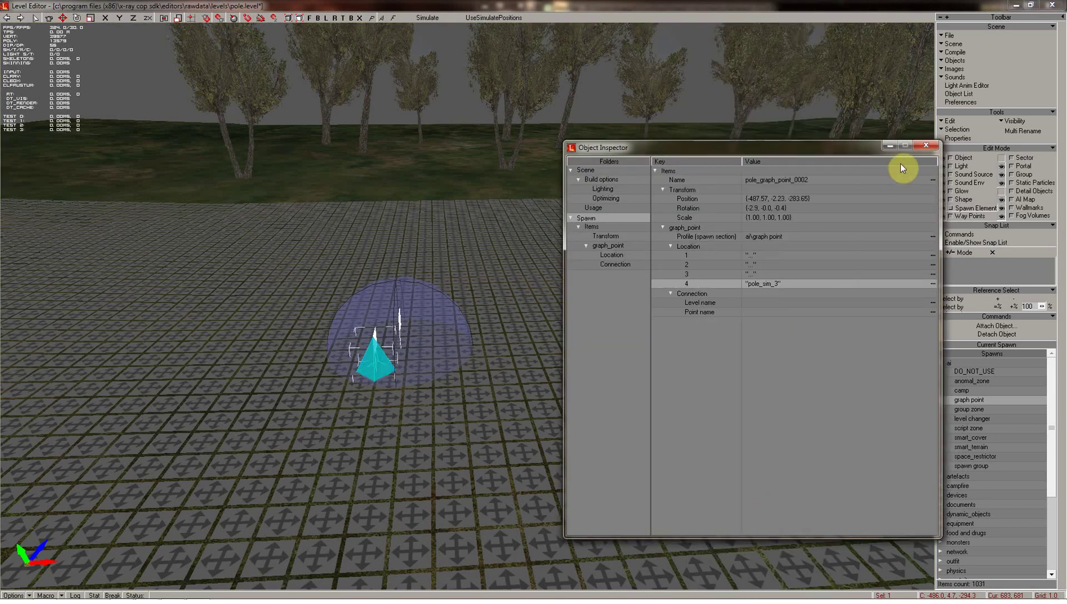
{"action": "left_click", "coordinate": [924, 146]}
{"action": "mouse_move", "coordinate": [569, 284]}
{"action": "left_mouse_down", "text": "shift"}
{"action": "mouse_move", "coordinate": [571, 269]}
{"action": "mouse_move", "coordinate": [567, 287]}
{"action": "mouse_move", "coordinate": [595, 267]}
{"action": "mouse_move", "coordinate": [589, 169]}
{"action": "mouse_move", "coordinate": [507, 307]}
{"action": "left_mouse_up", "text": "shift"}
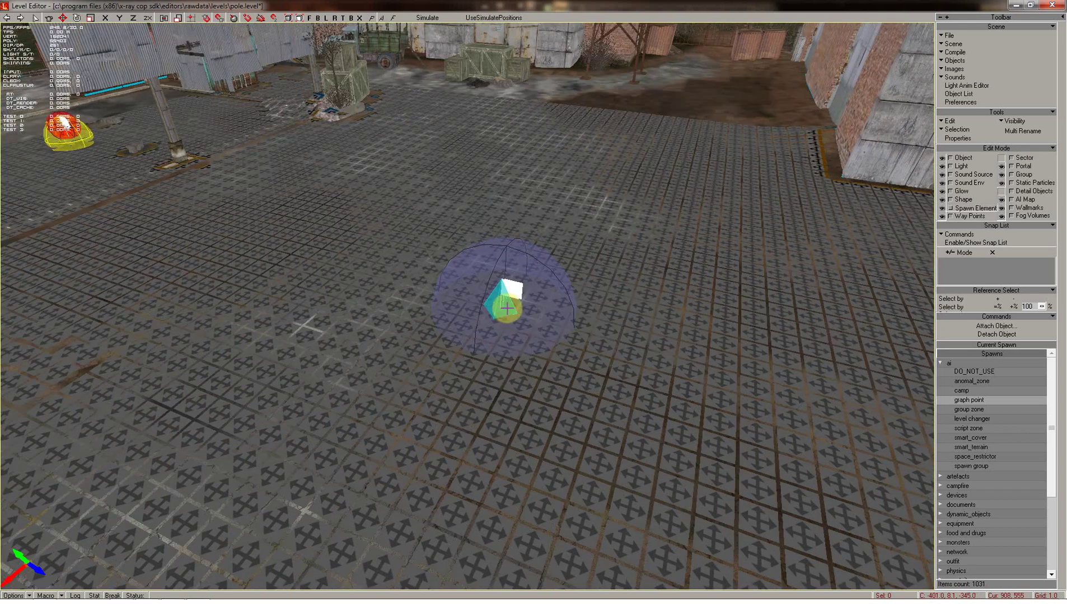
- Starting from the spawn sphere near the sheds, fly over the buildings and tower to the tiled floor by the pipes
{"action": "left_click", "coordinate": [506, 308]}
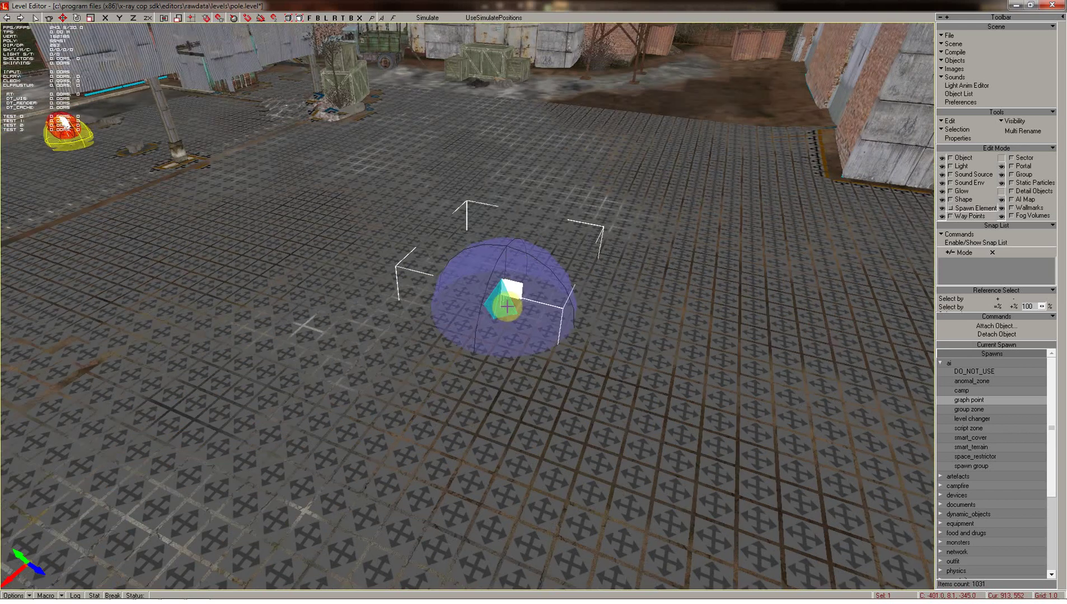
{"action": "mouse_move", "coordinate": [536, 352]}
{"action": "left_mouse_down", "text": "shift"}
{"action": "mouse_move", "coordinate": [550, 366]}
{"action": "mouse_move", "coordinate": [541, 353]}
{"action": "left_mouse_up", "text": "shift"}
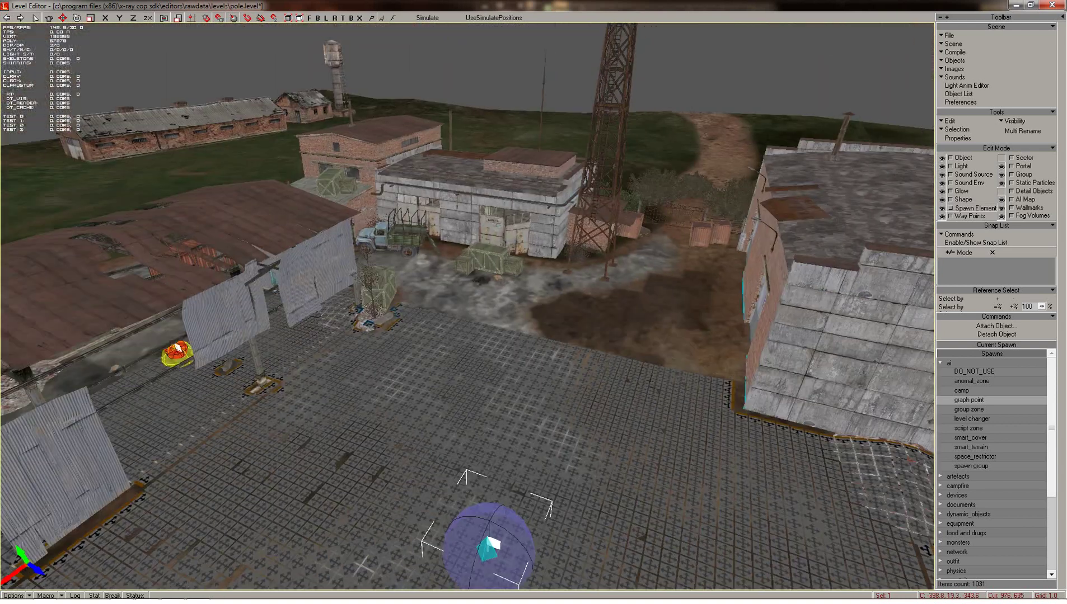
{"action": "mouse_move", "coordinate": [546, 355]}
{"action": "left_mouse_down", "text": "shift"}
{"action": "mouse_move", "coordinate": [506, 350]}
{"action": "mouse_move", "coordinate": [504, 291]}
{"action": "left_mouse_up", "text": "shift"}
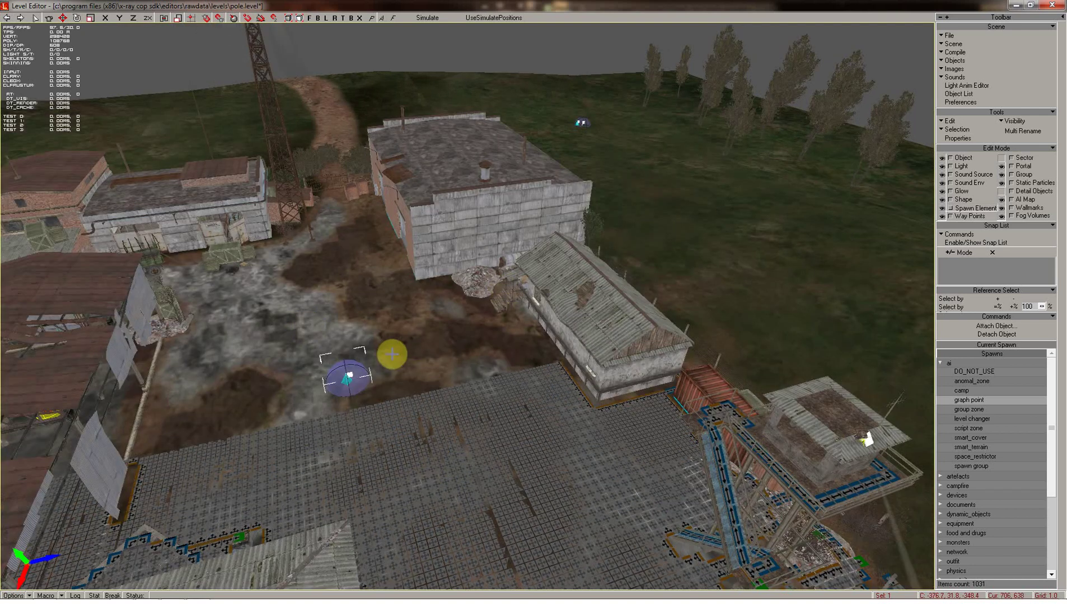
{"action": "mouse_move", "coordinate": [437, 414]}
{"action": "left_mouse_down", "text": "shift"}
{"action": "mouse_move", "coordinate": [419, 398]}
{"action": "mouse_move", "coordinate": [374, 416]}
{"action": "mouse_move", "coordinate": [370, 385]}
{"action": "left_mouse_up", "text": "shift"}
{"action": "mouse_move", "coordinate": [395, 421]}
{"action": "left_mouse_down", "text": "shift"}
{"action": "mouse_move", "coordinate": [400, 439]}
{"action": "mouse_move", "coordinate": [420, 388]}
{"action": "left_mouse_up", "text": "shift"}
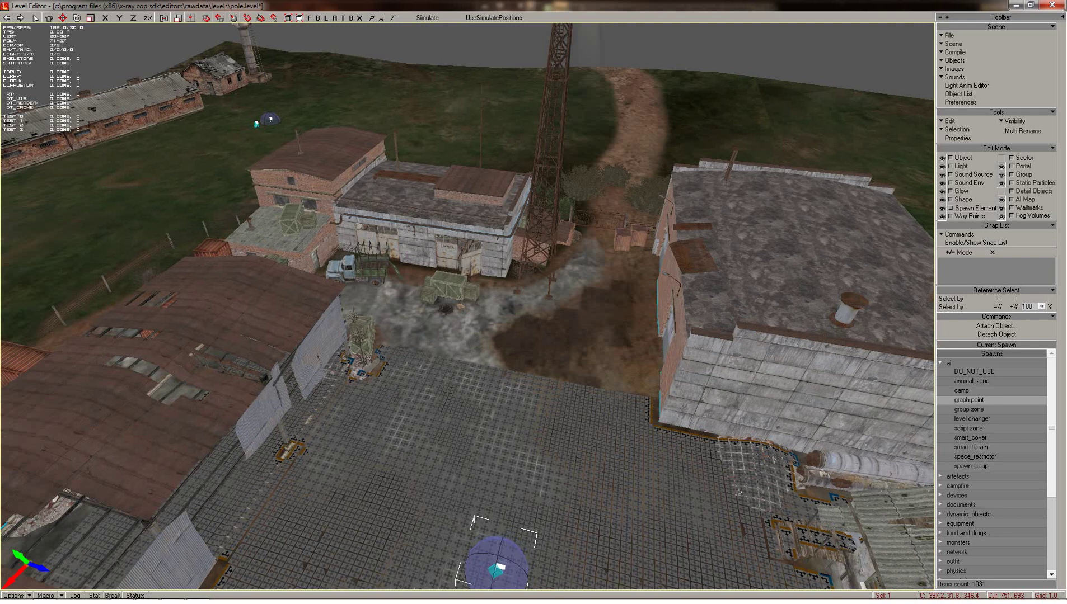
{"action": "left_click_drag", "start_coordinate": [417, 384], "coordinate": [426, 389], "text": "shift"}
{"action": "left_click_drag", "start_coordinate": [426, 411], "coordinate": [495, 395], "text": "shift"}
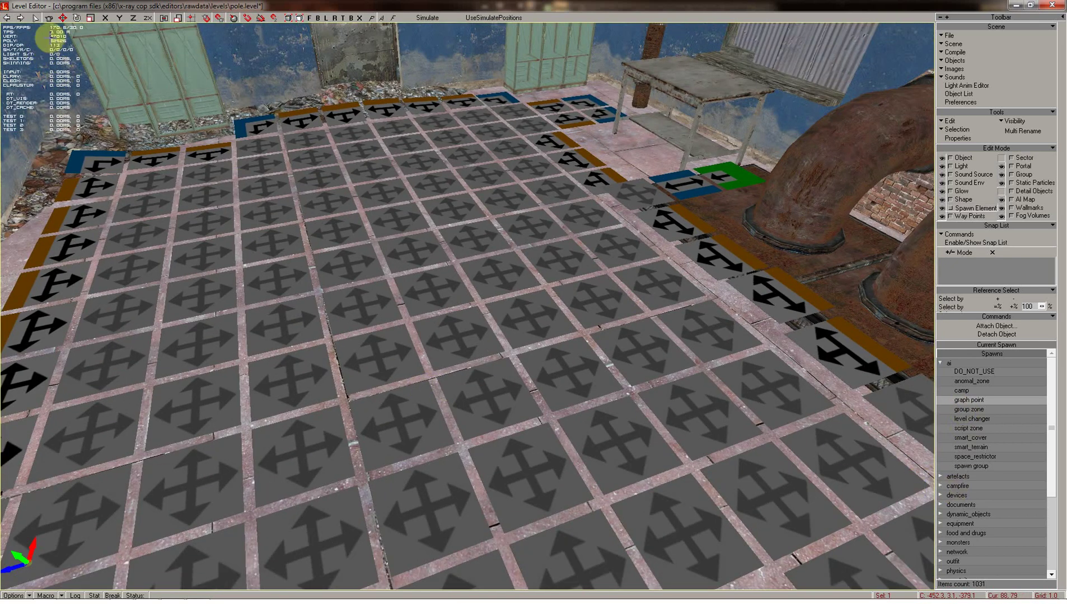
{"action": "left_click", "coordinate": [485, 354]}
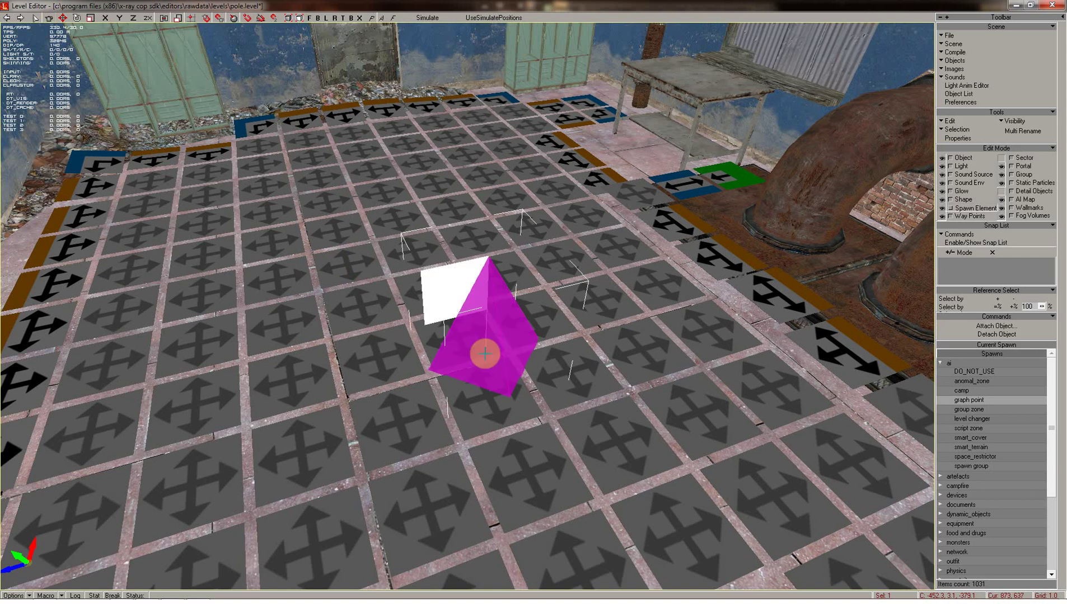
{"action": "left_click", "coordinate": [484, 354]}
{"action": "left_click", "coordinate": [771, 286]}
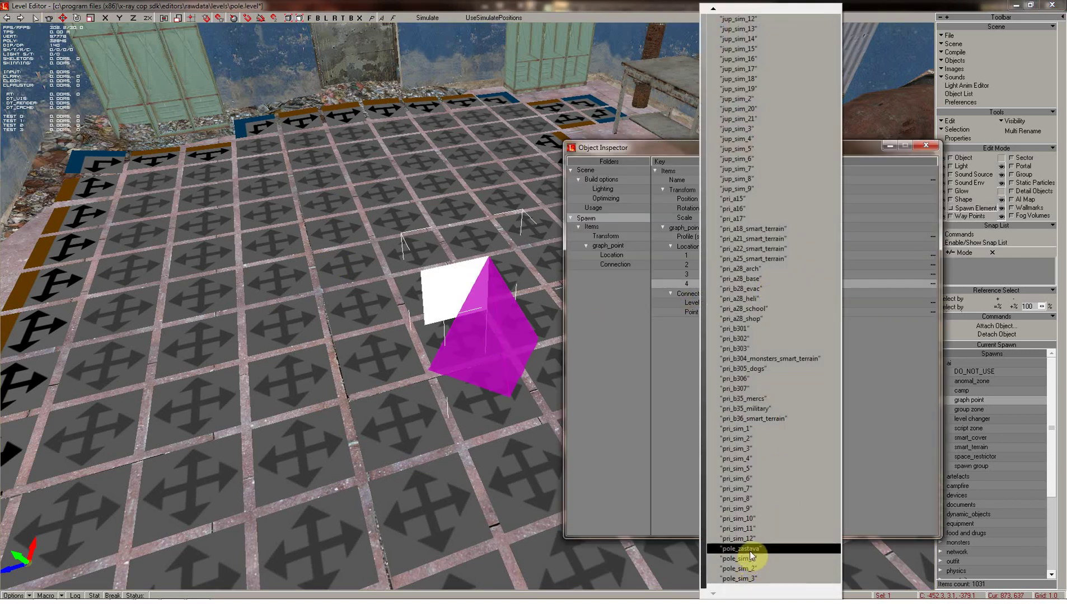
{"action": "left_click", "coordinate": [749, 550]}
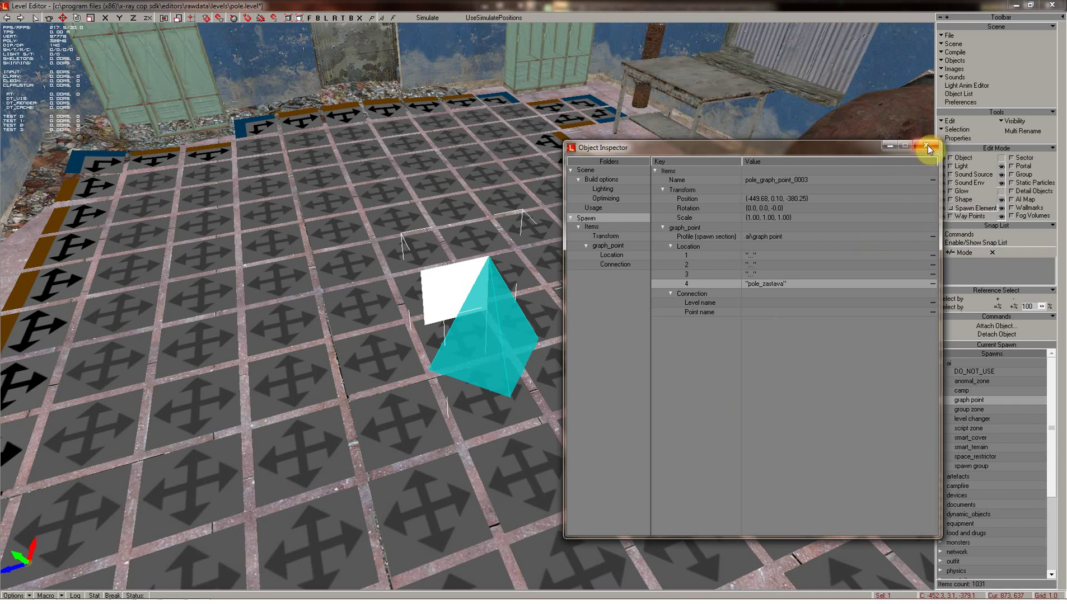
{"action": "left_click", "coordinate": [926, 145]}
{"action": "left_click_drag", "start_coordinate": [620, 395], "coordinate": [619, 336], "text": "shift"}
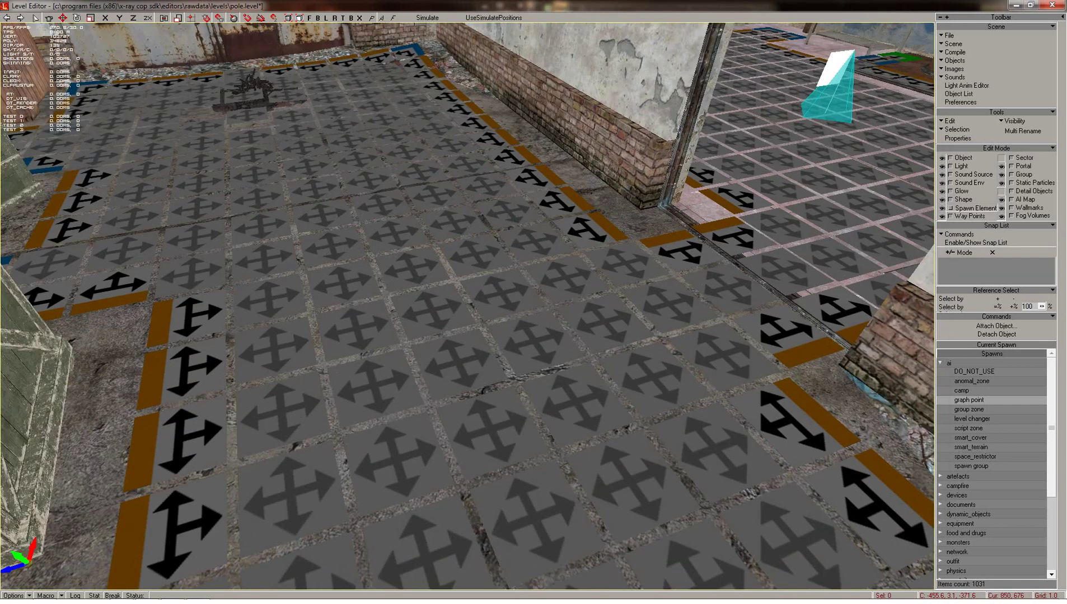
{"action": "left_click_drag", "start_coordinate": [454, 363], "coordinate": [442, 349], "text": "shift"}
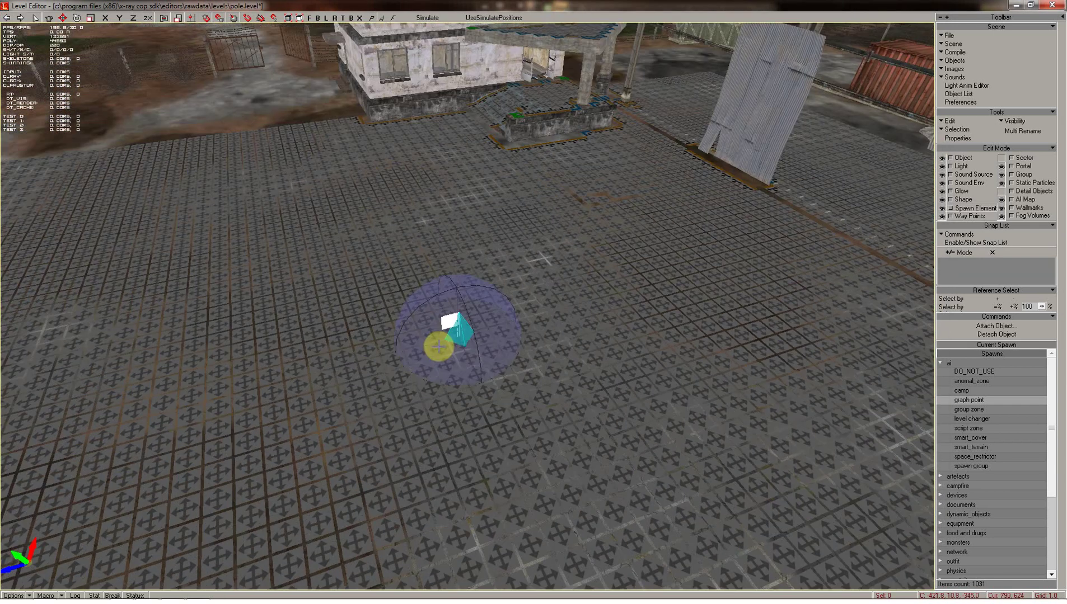
{"action": "right_click_drag", "start_coordinate": [439, 346], "coordinate": [438, 344], "text": "shift"}
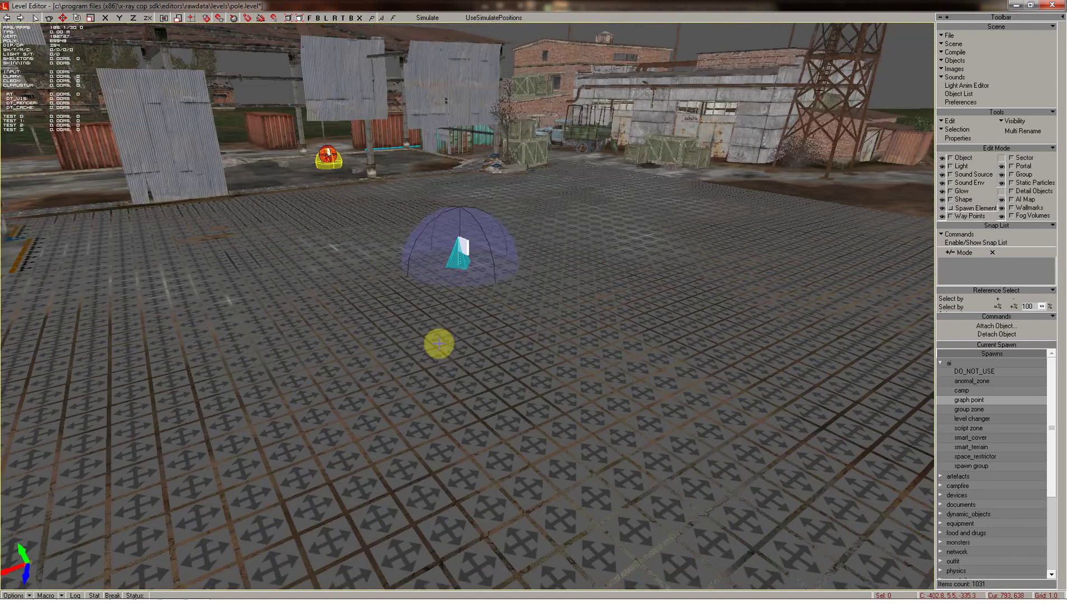
{"action": "mouse_move", "coordinate": [439, 343]}
{"action": "left_mouse_down", "text": "shift"}
{"action": "mouse_move", "coordinate": [460, 326]}
{"action": "mouse_move", "coordinate": [455, 335]}
{"action": "left_mouse_up", "text": "shift"}
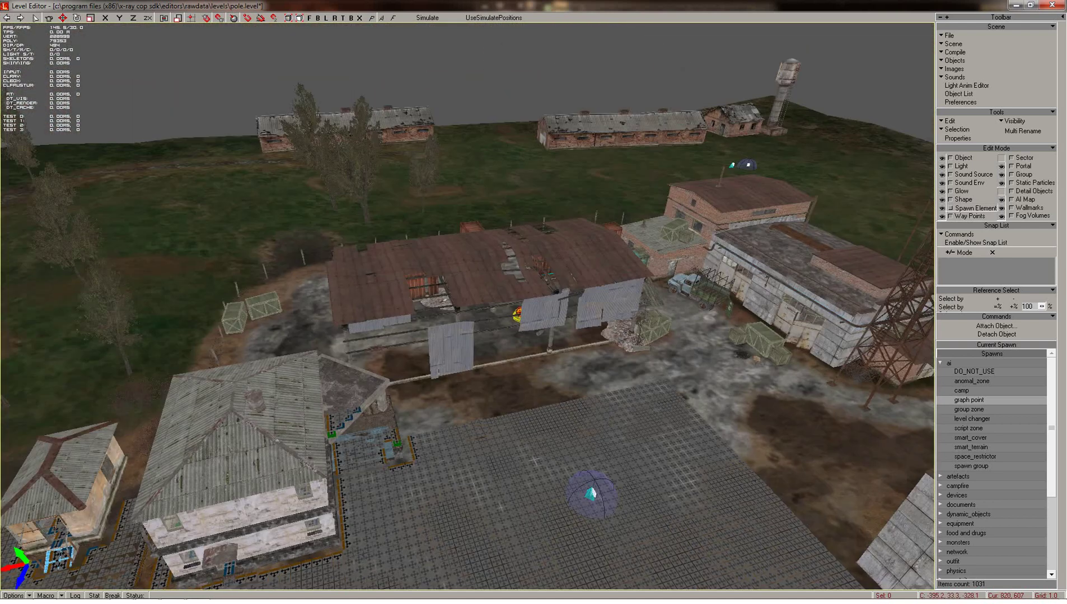
{"action": "left_click_drag", "start_coordinate": [455, 335], "coordinate": [398, 295], "text": "shift"}
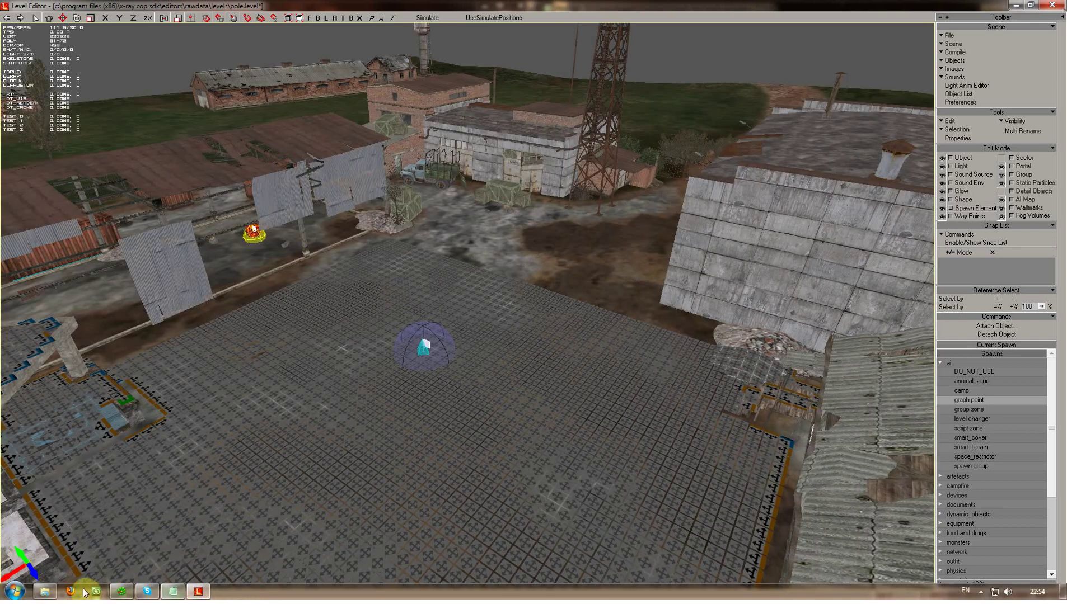
{"action": "left_click", "coordinate": [45, 591]}
- Copy pole_zastava.ltx and paste duplicates of it into the smart folder
{"action": "left_click", "coordinate": [134, 89]}
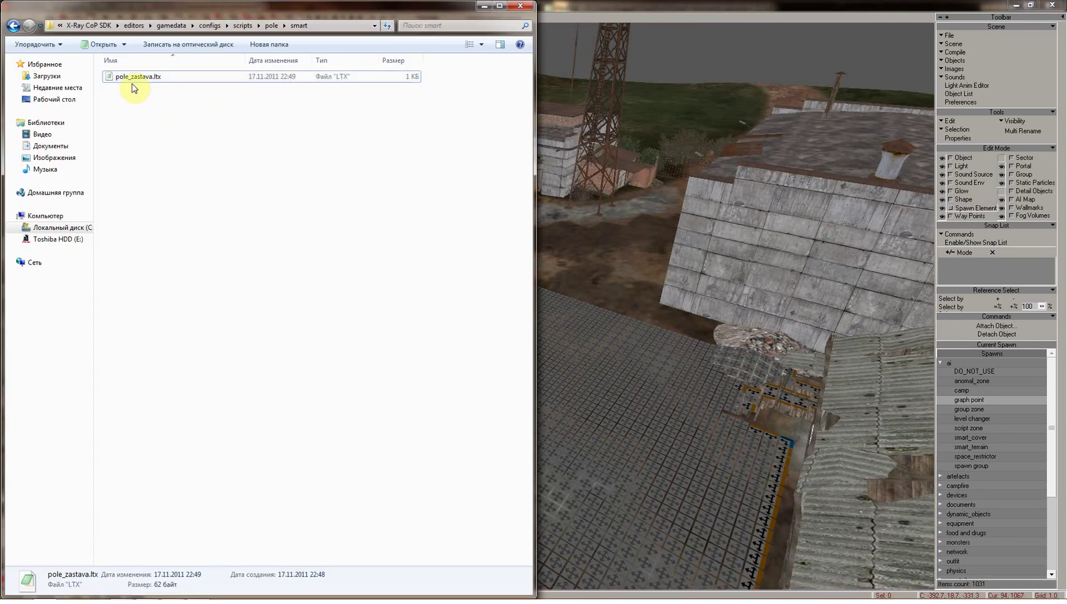
{"action": "left_click", "coordinate": [141, 80]}
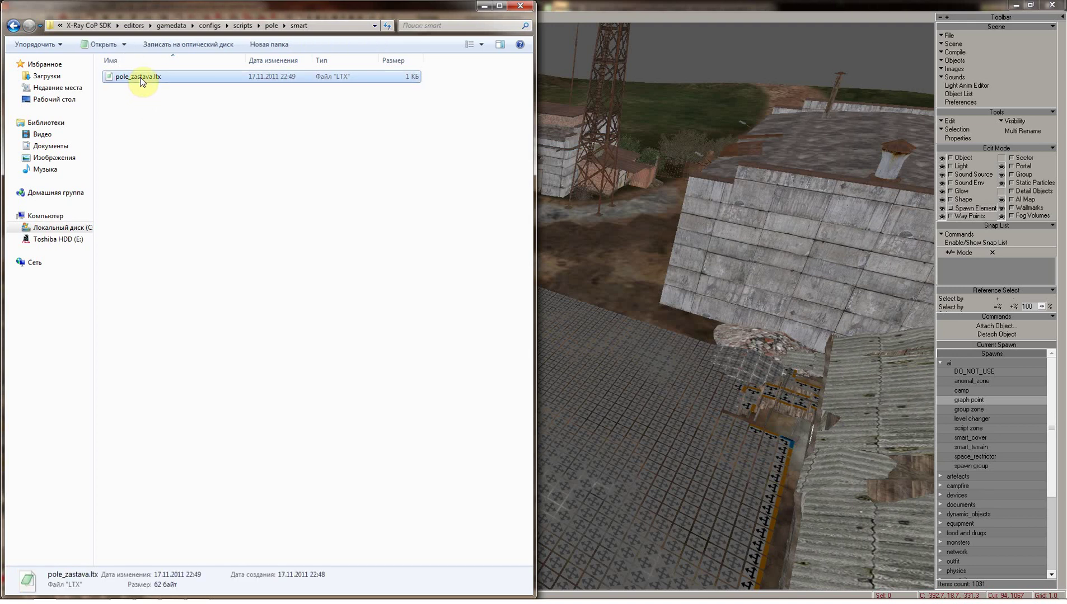
{"action": "key", "text": "ctrl+c"}
{"action": "left_click", "coordinate": [146, 141]}
{"action": "key", "text": "ctrl+v"}
{"action": "key", "text": "ctrl+v"}
{"action": "key", "text": "ctrl+v"}
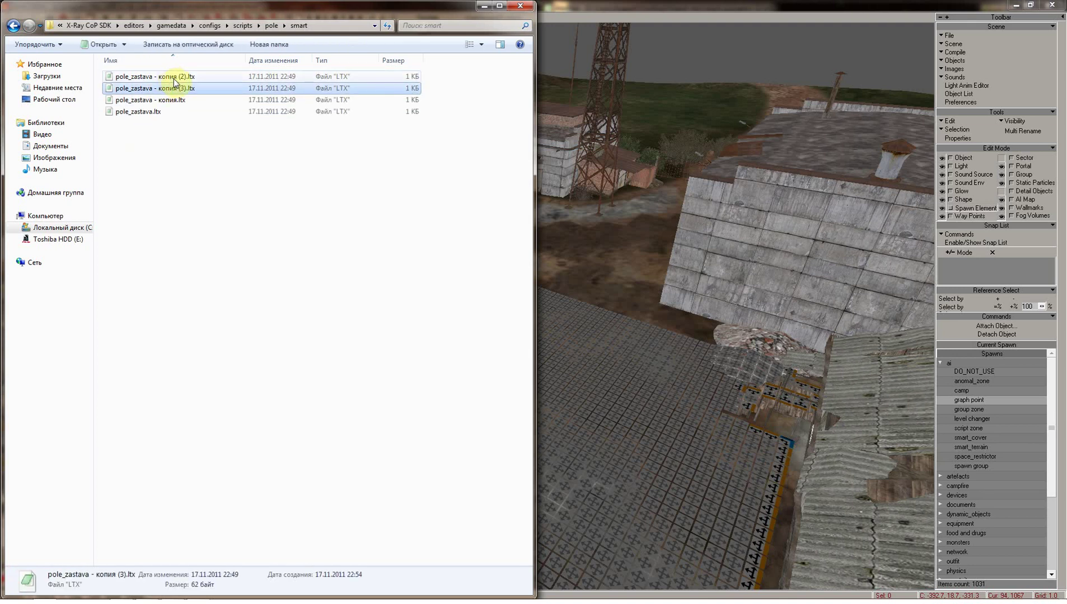
- Rename the first copy to pole_sim_1.ltx
{"action": "left_click", "coordinate": [174, 77]}
{"action": "left_click", "coordinate": [174, 77]}
{"action": "left_click_drag", "start_coordinate": [186, 77], "coordinate": [133, 76]}
{"action": "key", "text": "BackSpace"}
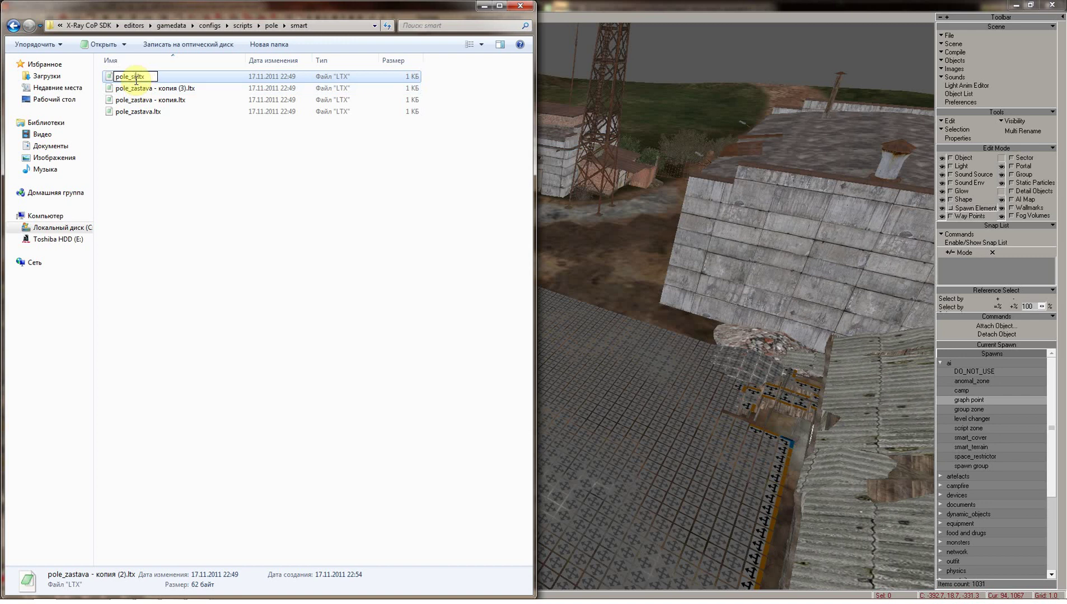
{"action": "type", "text": "im_1"}
{"action": "left_click_drag", "start_coordinate": [148, 77], "coordinate": [101, 78]}
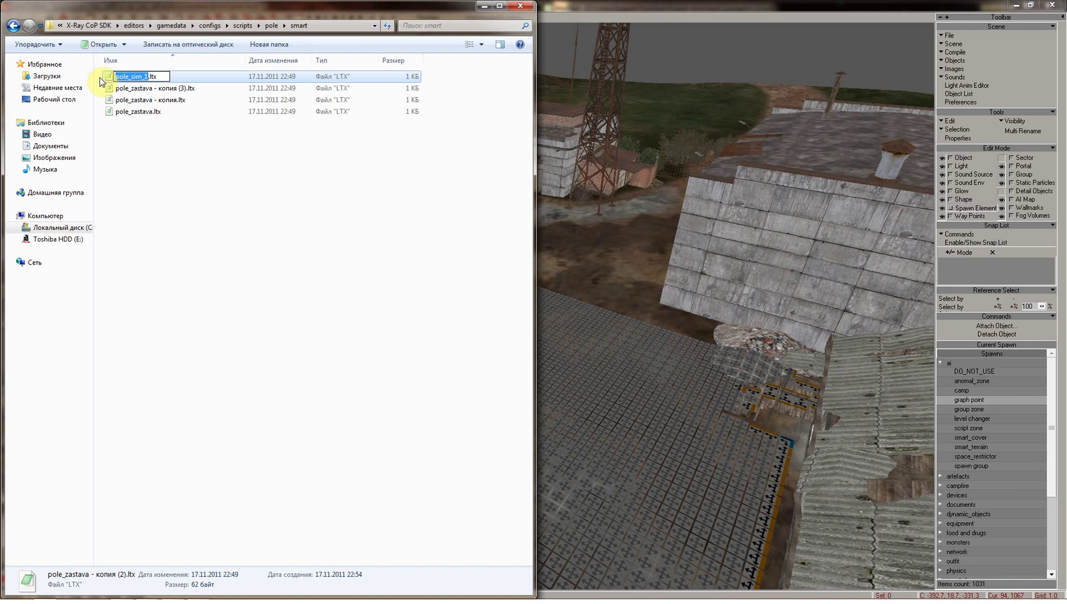
{"action": "key", "text": "Return"}
- Rename the second copy to pole_sim_2.ltx
{"action": "left_click", "coordinate": [174, 88]}
{"action": "left_click", "coordinate": [186, 89]}
{"action": "key", "text": "ctrl+v"}
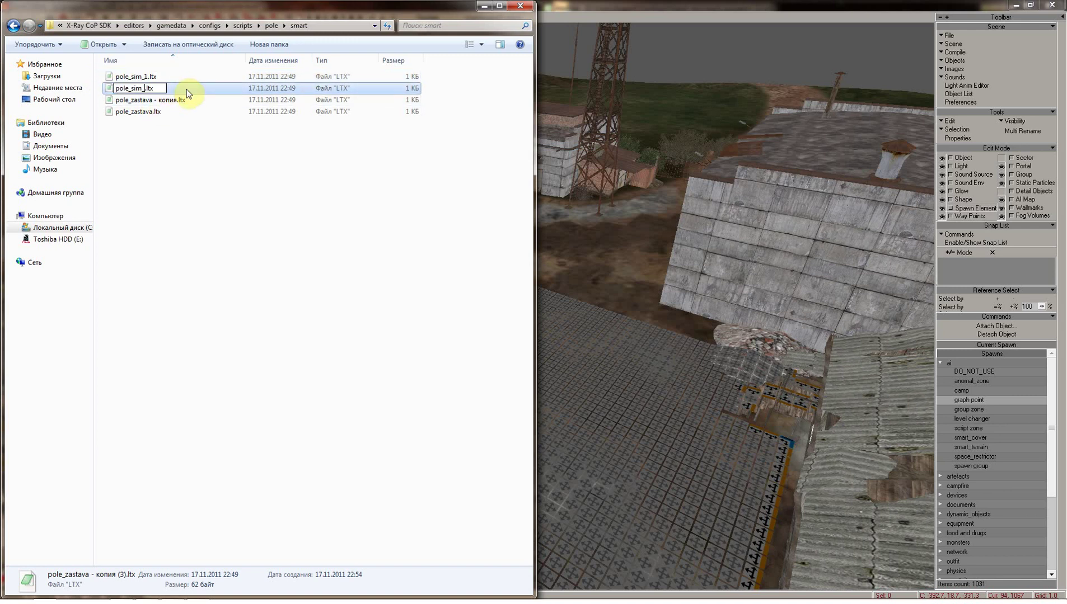
{"action": "type", "text": "2"}
{"action": "key", "text": "Return"}
- Rename the last copy to pole_sim_3.ltx
{"action": "left_click", "coordinate": [175, 100]}
{"action": "left_click", "coordinate": [175, 99]}
{"action": "key", "text": "ctrl+v"}
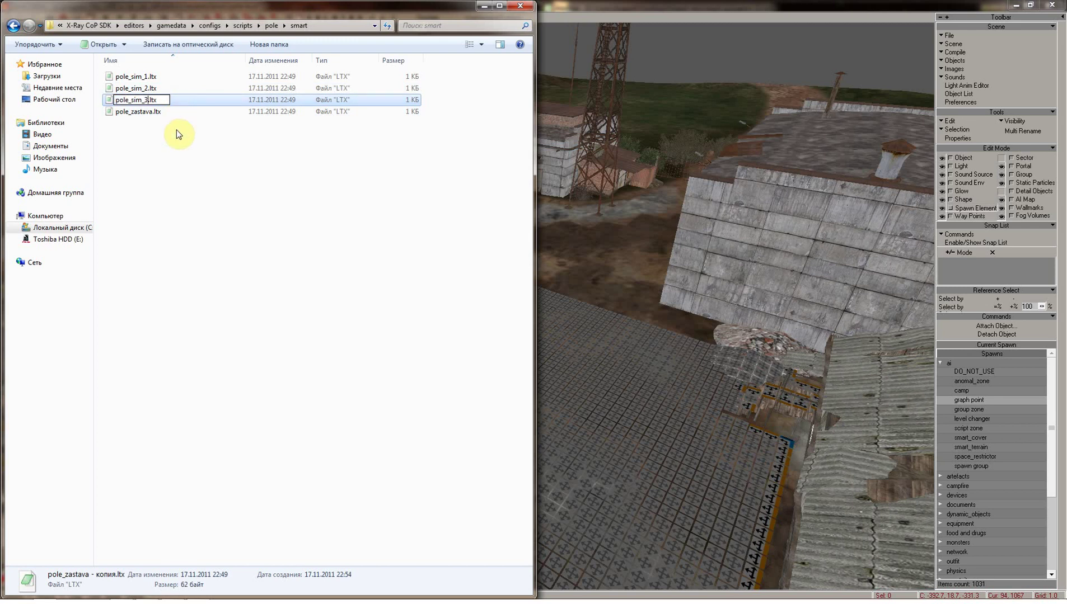
{"action": "type", "text": "3"}
{"action": "key", "text": "Return"}
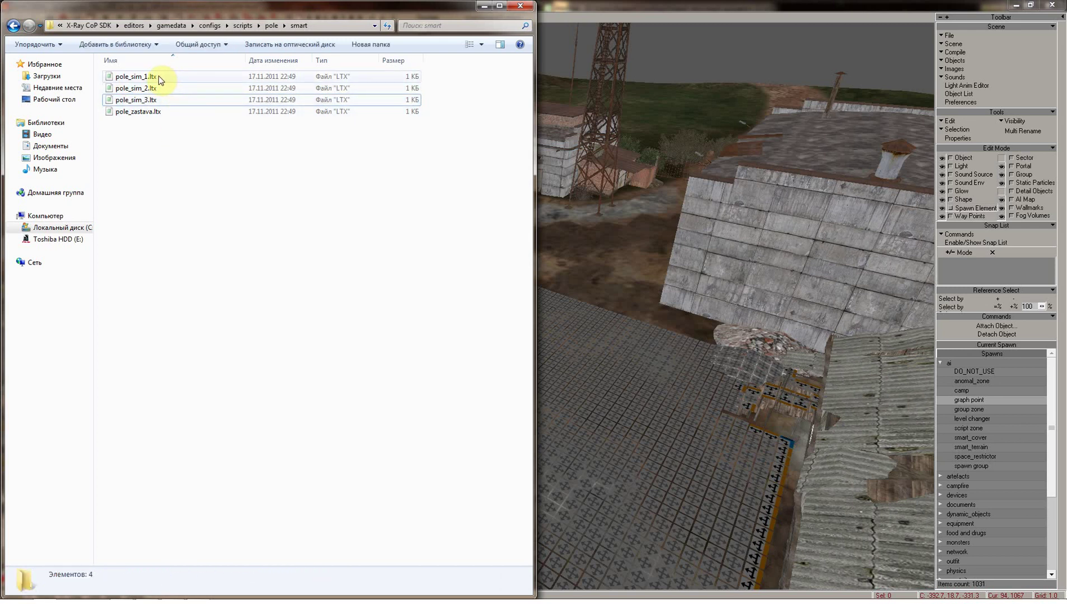
- In pole_sim_1.ltx, rename the section to pole_sim_1, set squad_id to 2, and save
{"action": "double_click", "coordinate": [159, 76]}
{"action": "left_click", "coordinate": [321, 137]}
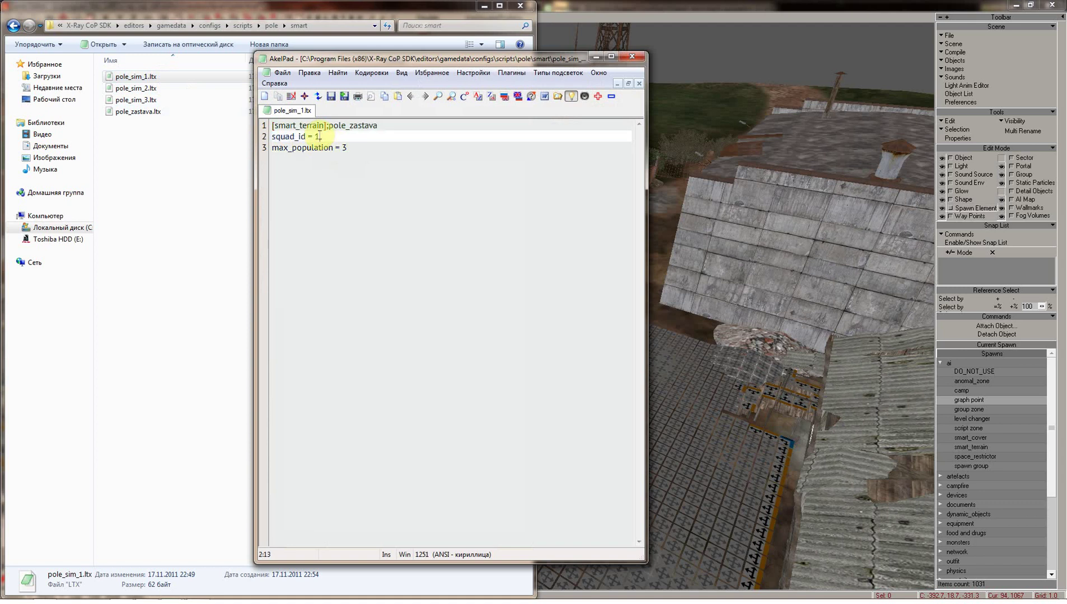
{"action": "key", "text": "BackSpace"}
{"action": "type", "text": "2"}
{"action": "left_click_drag", "start_coordinate": [380, 125], "coordinate": [333, 125]}
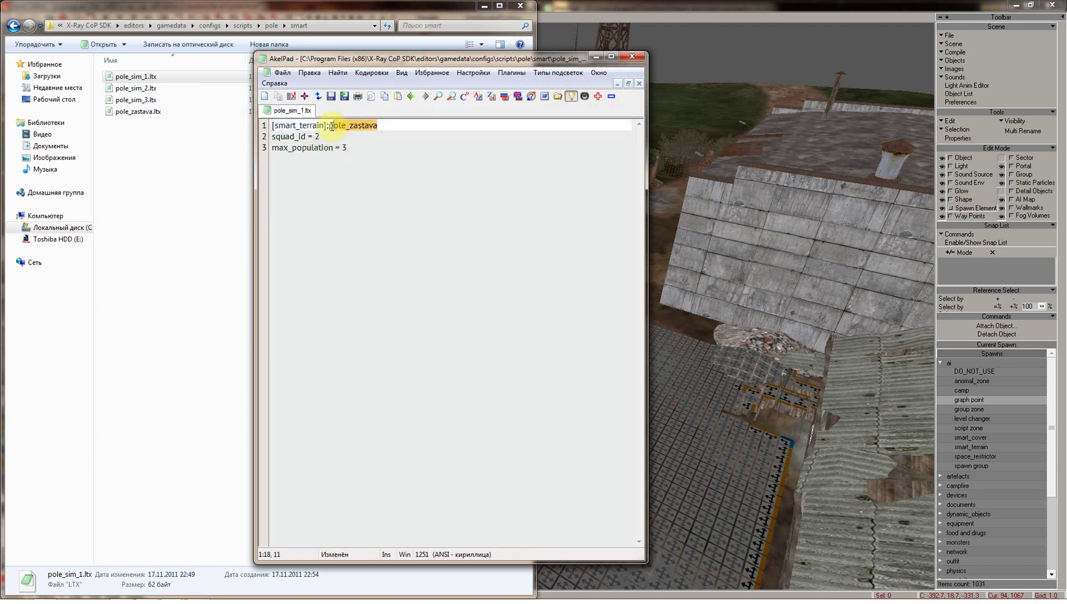
{"action": "type", "text": "pole_sim_1"}
{"action": "left_click", "coordinate": [330, 97]}
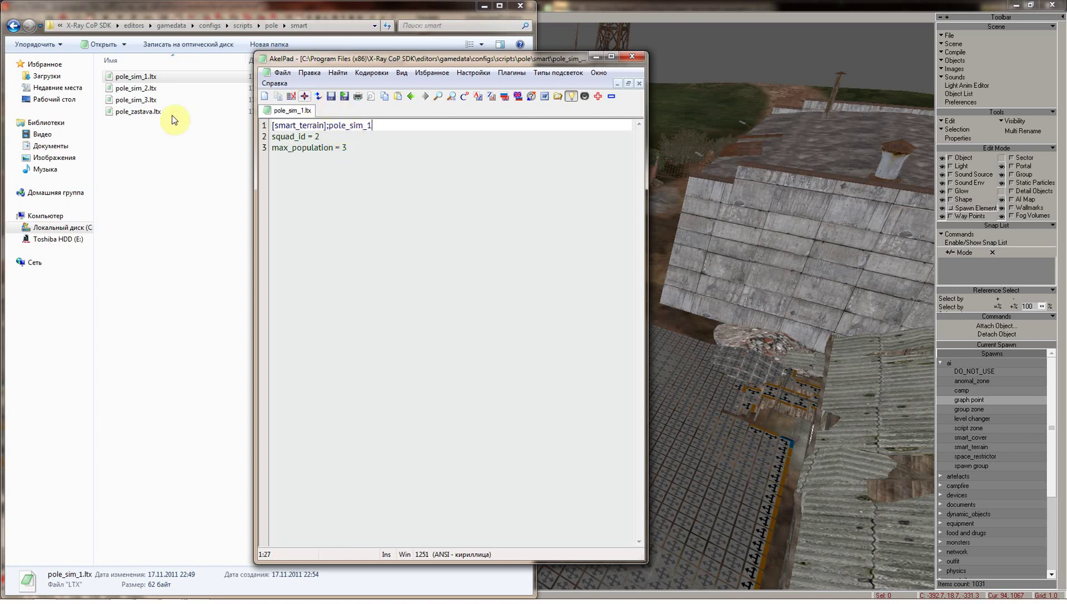
{"action": "left_click", "coordinate": [631, 56]}
- In pole_sim_2.ltx, rename the section to pole_sim_2, set squad_id to 3, and save
{"action": "double_click", "coordinate": [155, 86]}
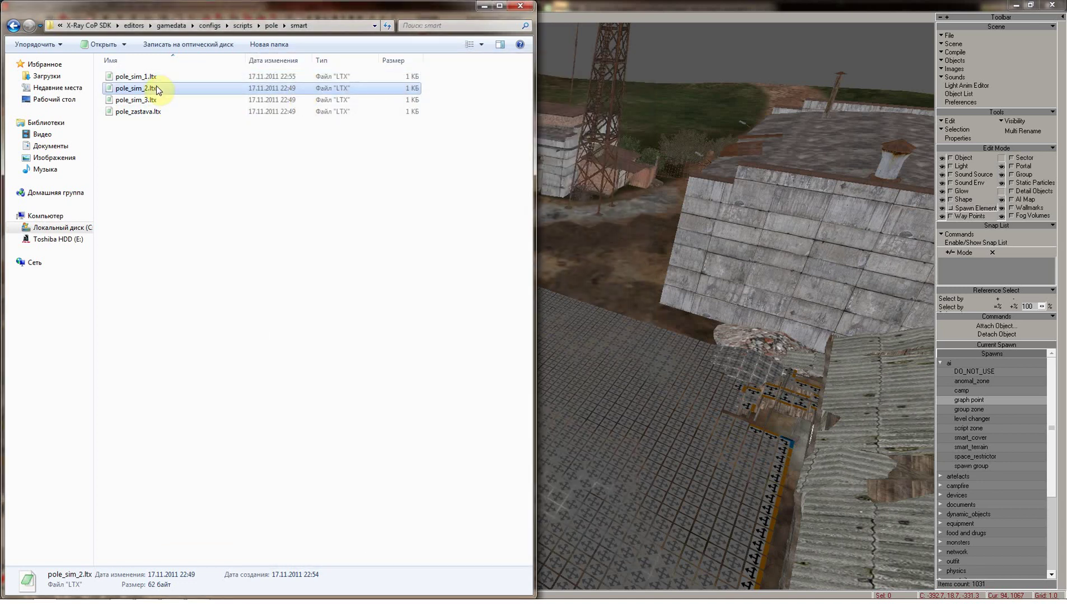
{"action": "left_click_drag", "start_coordinate": [378, 125], "coordinate": [340, 125]}
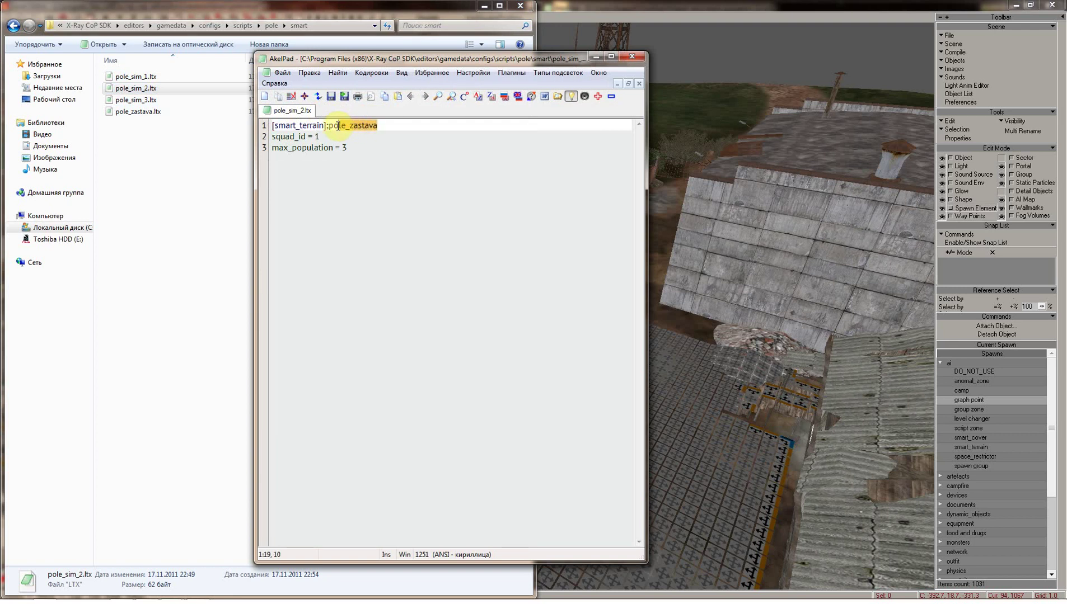
{"action": "type", "text": "pole_sim_1"}
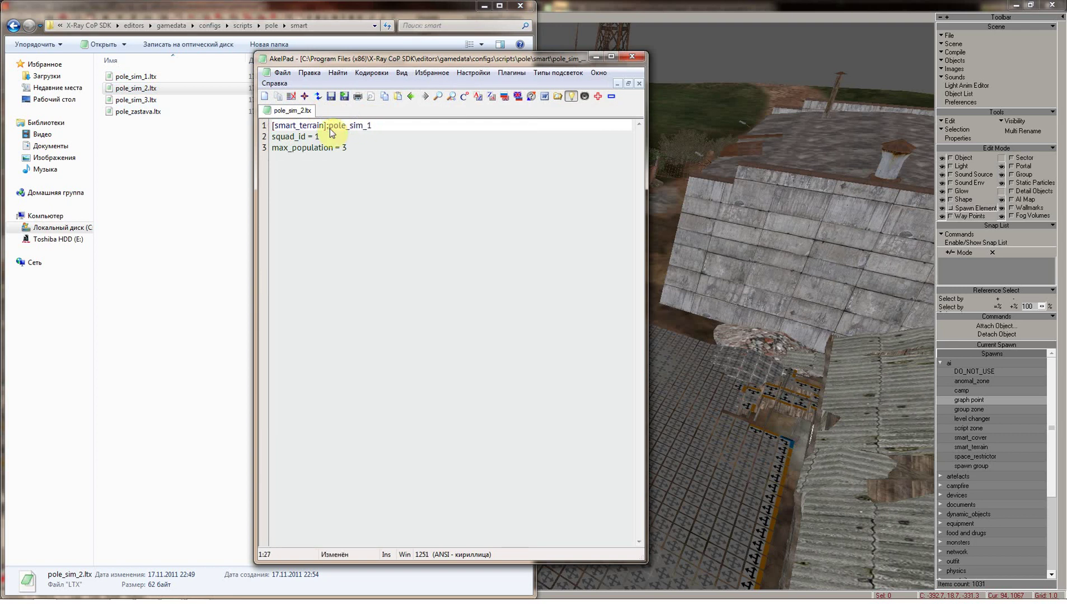
{"action": "key", "text": "BackSpace"}
{"action": "type", "text": "2"}
{"action": "left_click", "coordinate": [328, 137]}
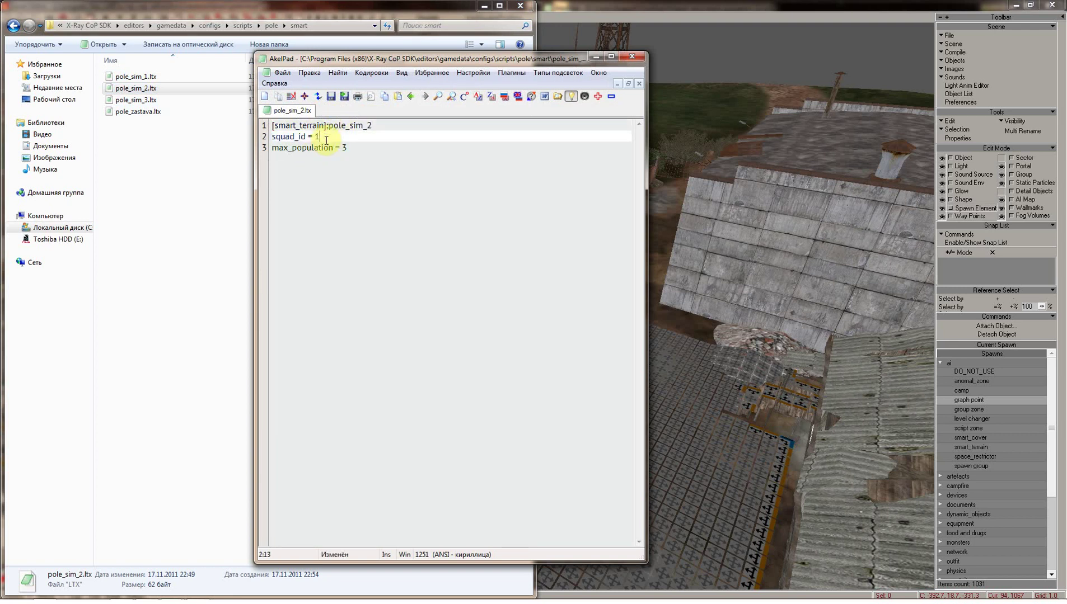
{"action": "type", "text": "3"}
{"action": "left_click", "coordinate": [332, 98]}
{"action": "left_click", "coordinate": [632, 57]}
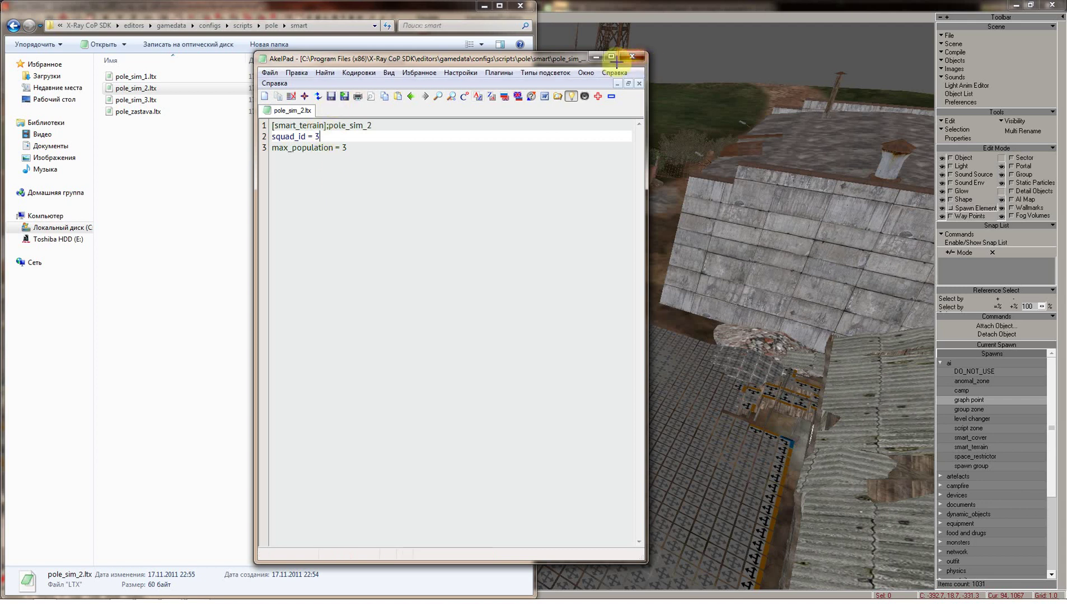
- In pole_sim_3.ltx, rename the section to pole_sim_3, set squad_id to 4, and save
{"action": "double_click", "coordinate": [167, 99]}
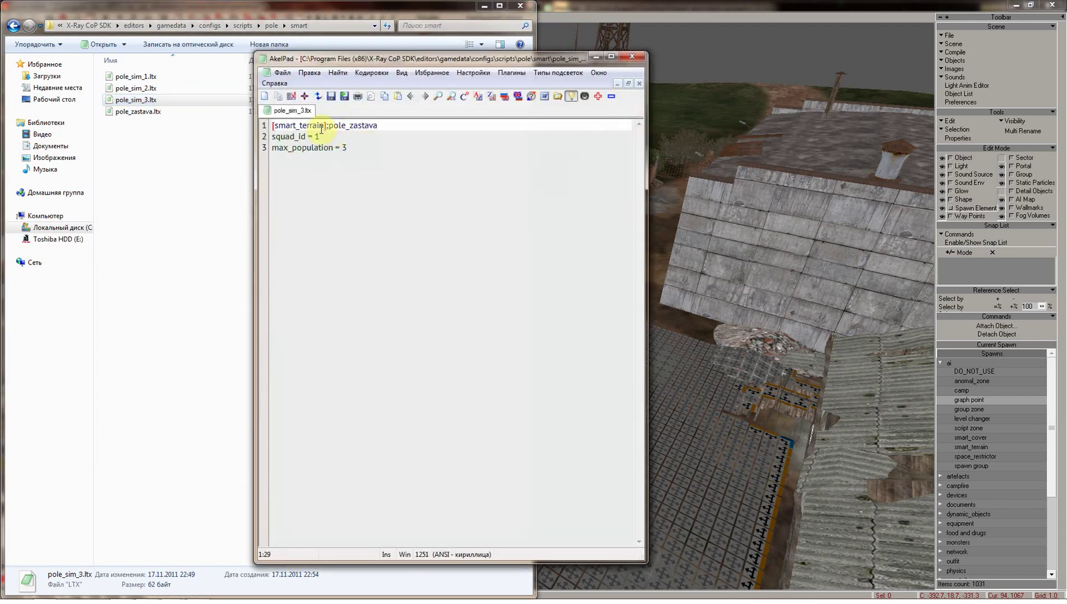
{"action": "left_click_drag", "start_coordinate": [378, 126], "coordinate": [330, 126]}
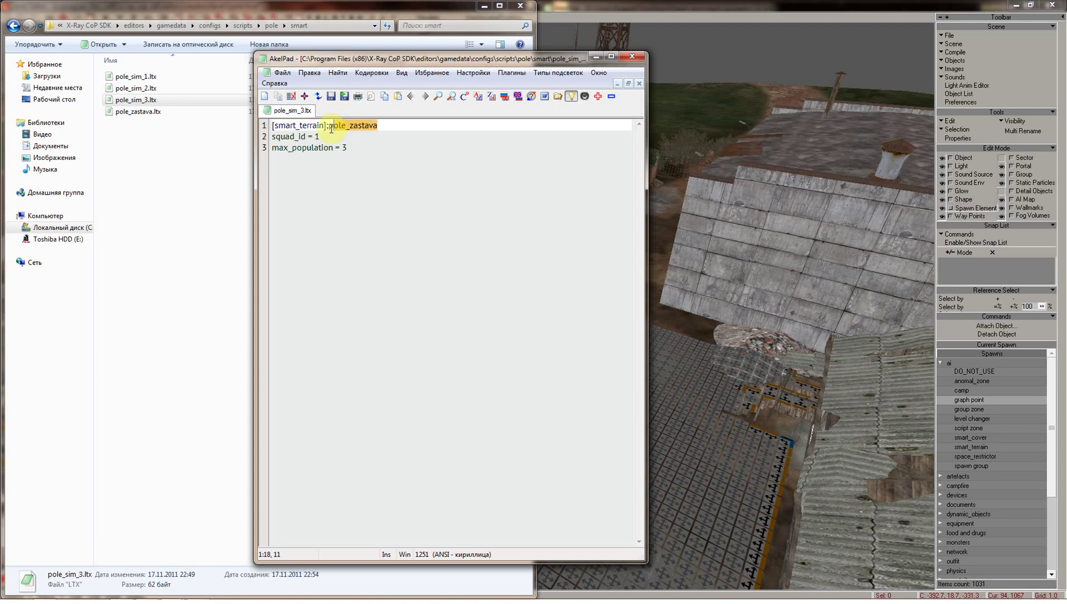
{"action": "type", "text": "pole_sim_1"}
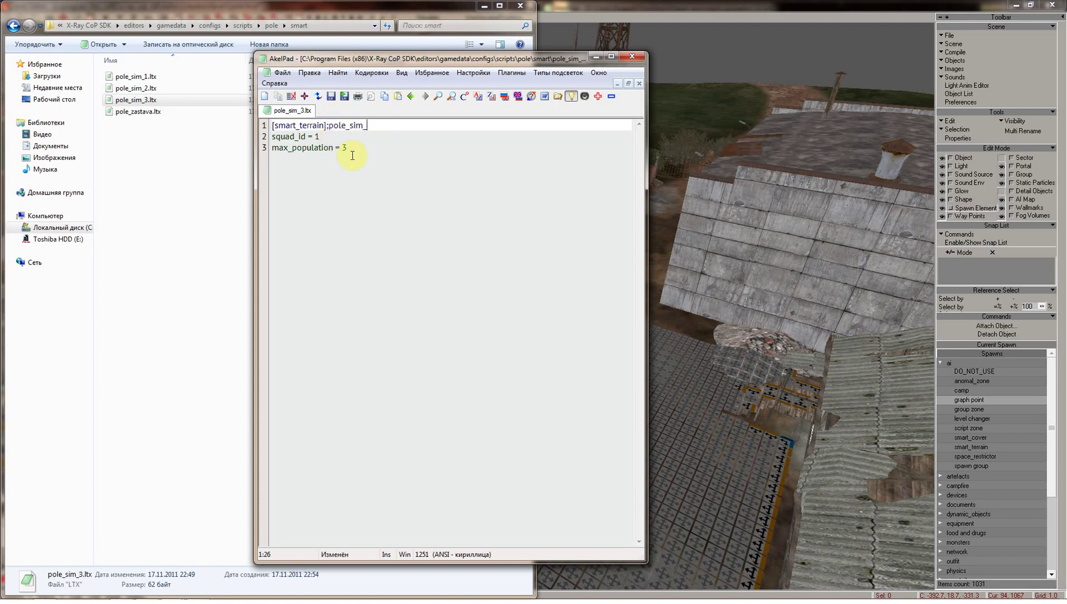
{"action": "left_click", "coordinate": [325, 135]}
{"action": "type", "text": "4"}
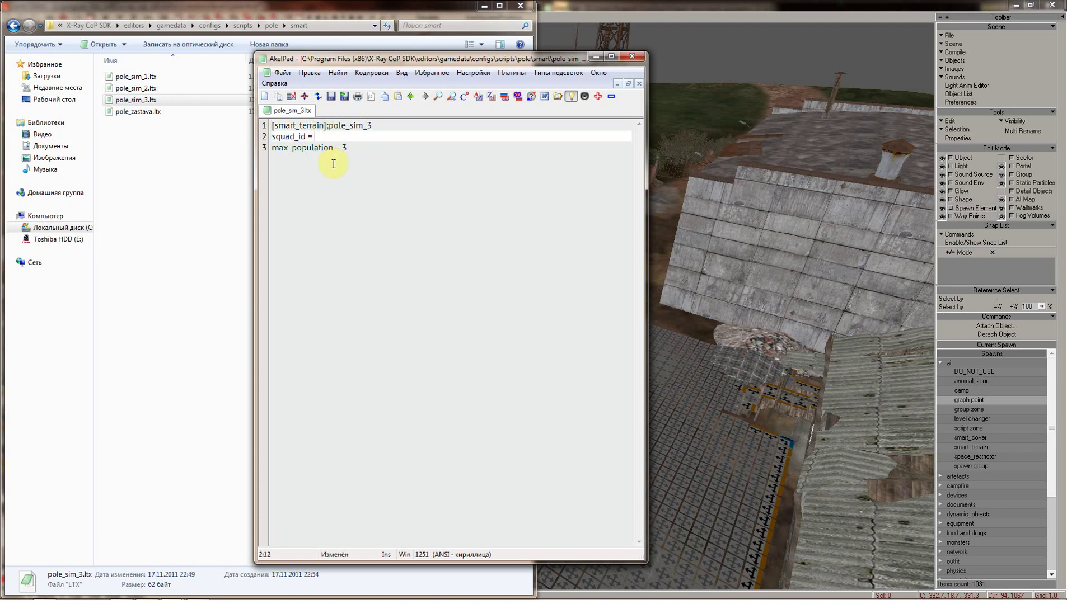
{"action": "left_click", "coordinate": [332, 97]}
{"action": "left_click", "coordinate": [632, 56]}
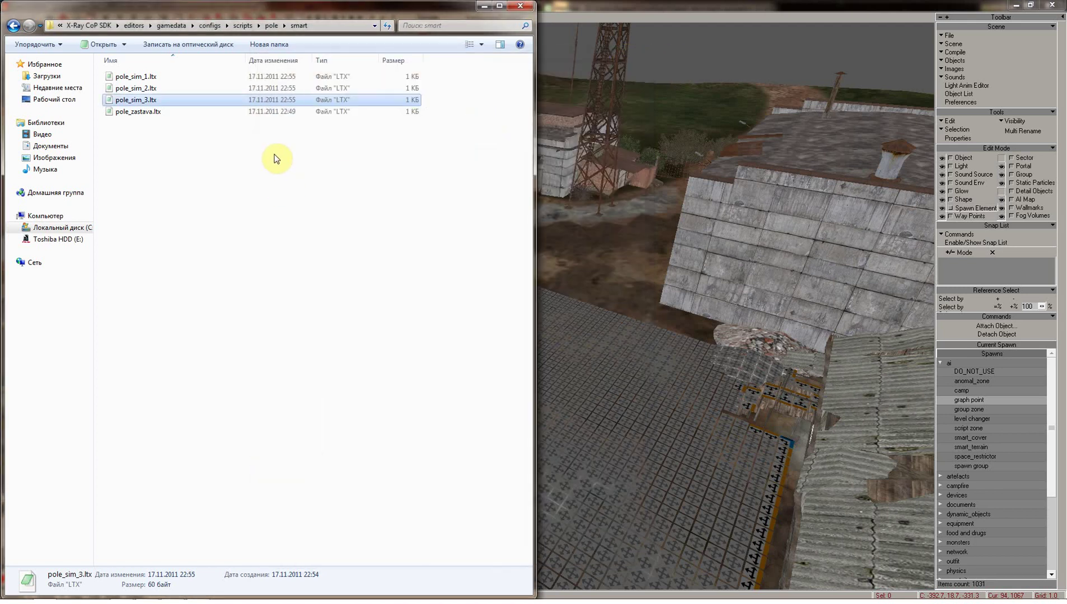
{"action": "left_click", "coordinate": [201, 154]}
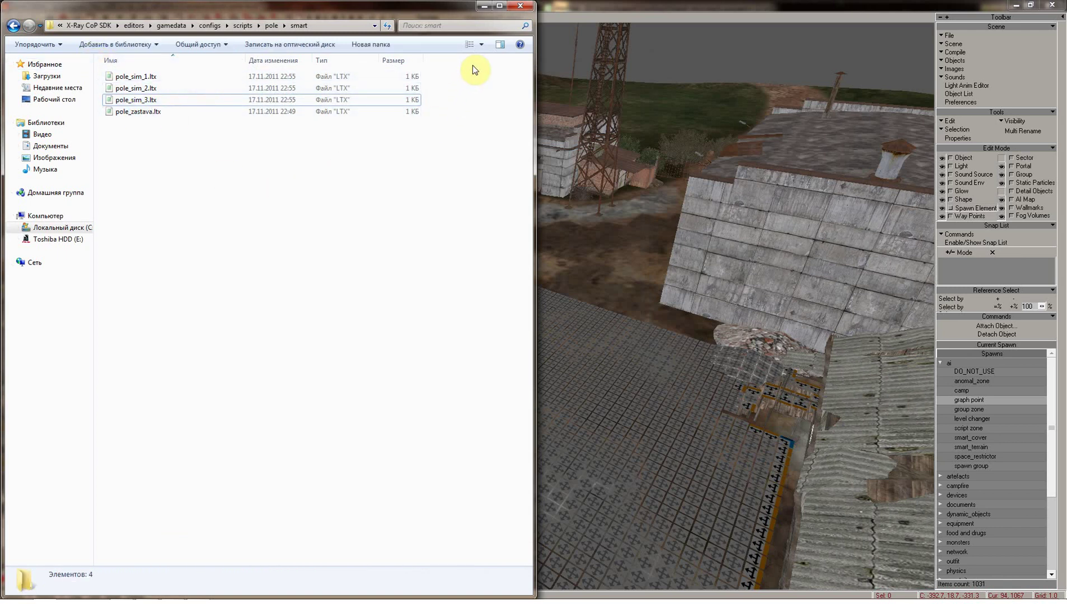
- Orbit the viewport back over the yard to the smart terrain dome and its graph point
{"action": "mouse_move", "coordinate": [587, 169]}
{"action": "left_mouse_down", "text": "shift"}
{"action": "mouse_move", "coordinate": [534, 205]}
{"action": "mouse_move", "coordinate": [512, 231]}
{"action": "mouse_move", "coordinate": [509, 257]}
{"action": "left_mouse_up", "text": "shift"}
{"action": "mouse_move", "coordinate": [474, 326]}
{"action": "left_mouse_down", "text": "shift"}
{"action": "mouse_move", "coordinate": [476, 310]}
{"action": "mouse_move", "coordinate": [456, 335]}
{"action": "mouse_move", "coordinate": [467, 371]}
{"action": "left_mouse_up", "text": "shift"}
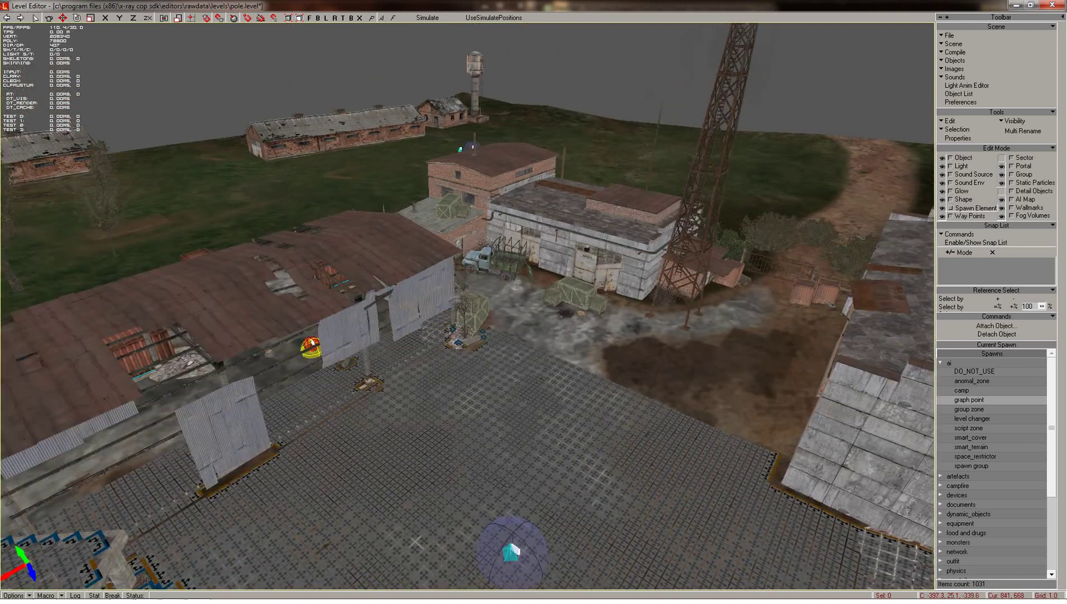
{"action": "mouse_move", "coordinate": [465, 315]}
{"action": "left_mouse_down", "text": "shift"}
{"action": "mouse_move", "coordinate": [454, 359]}
{"action": "mouse_move", "coordinate": [429, 369]}
{"action": "mouse_move", "coordinate": [427, 355]}
{"action": "mouse_move", "coordinate": [432, 367]}
{"action": "left_mouse_up", "text": "shift"}
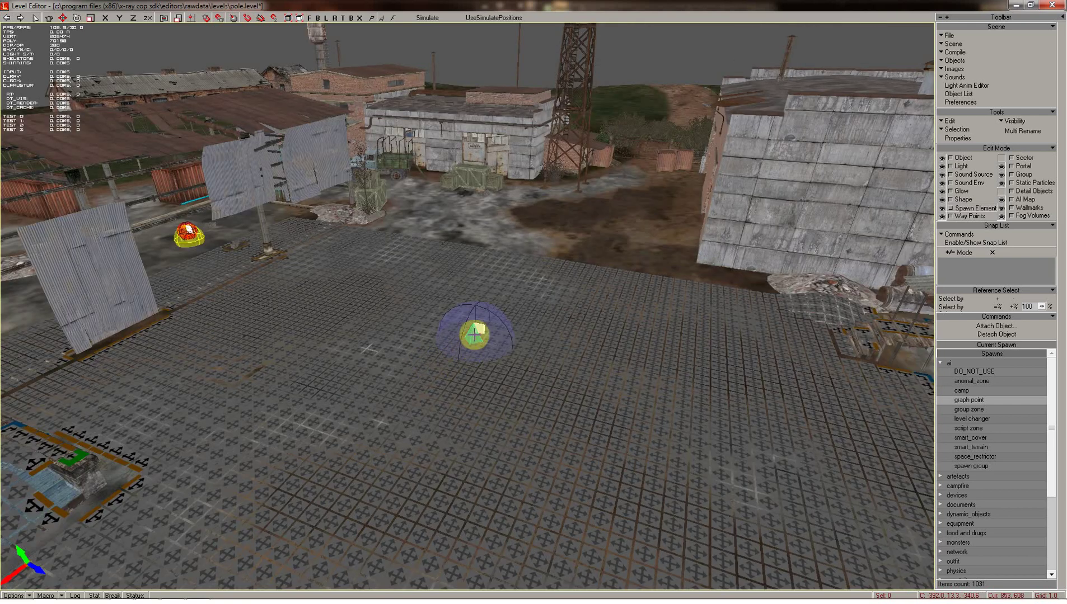
{"action": "left_click_drag", "start_coordinate": [467, 310], "coordinate": [471, 364], "text": "shift"}
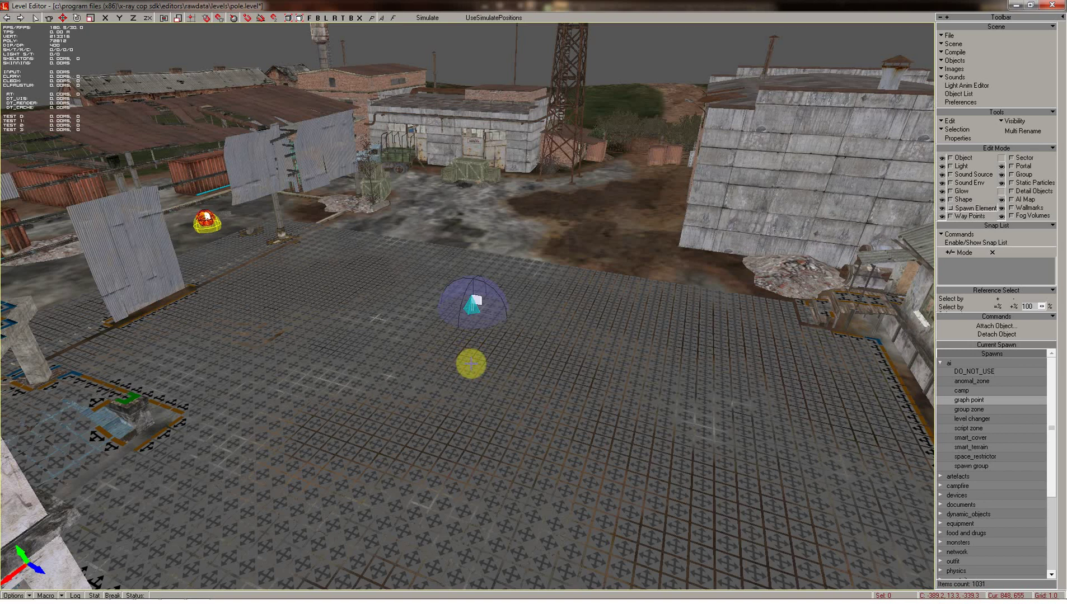
{"action": "mouse_move", "coordinate": [506, 582]}
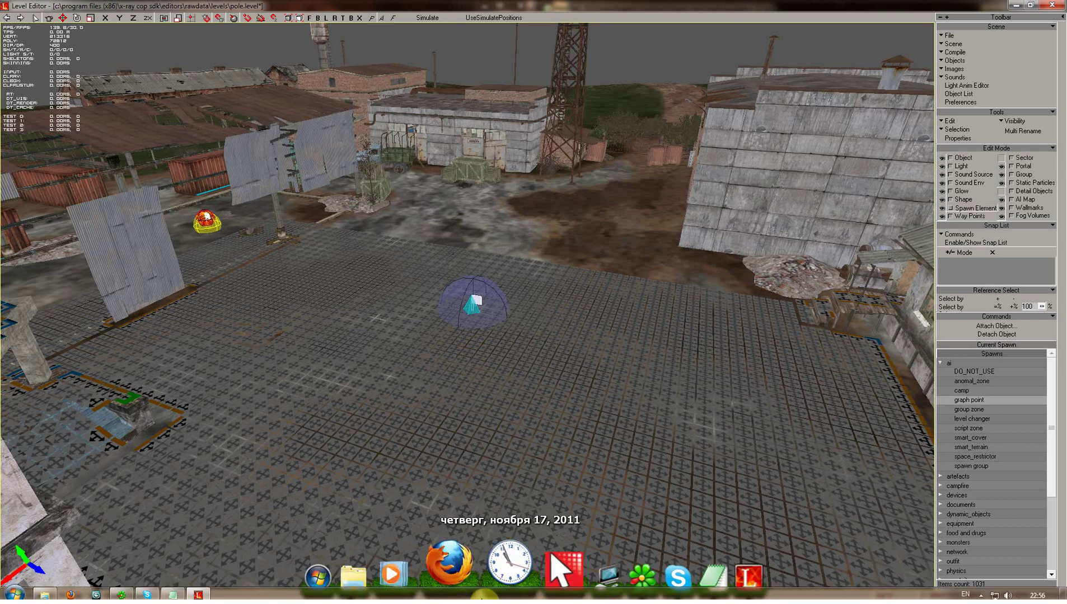